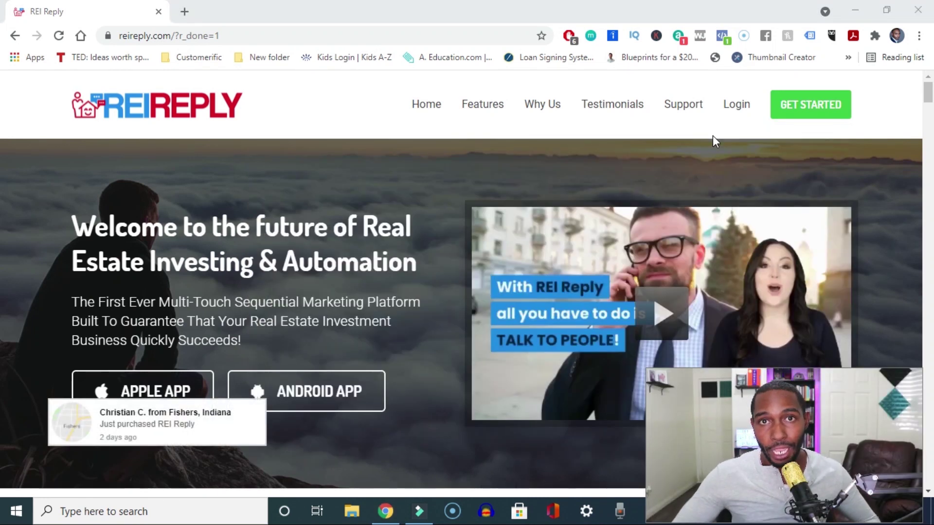
Log in to the REI Reply account dashboard and load reireply.com/thankyou in a new tab
click(736, 108)
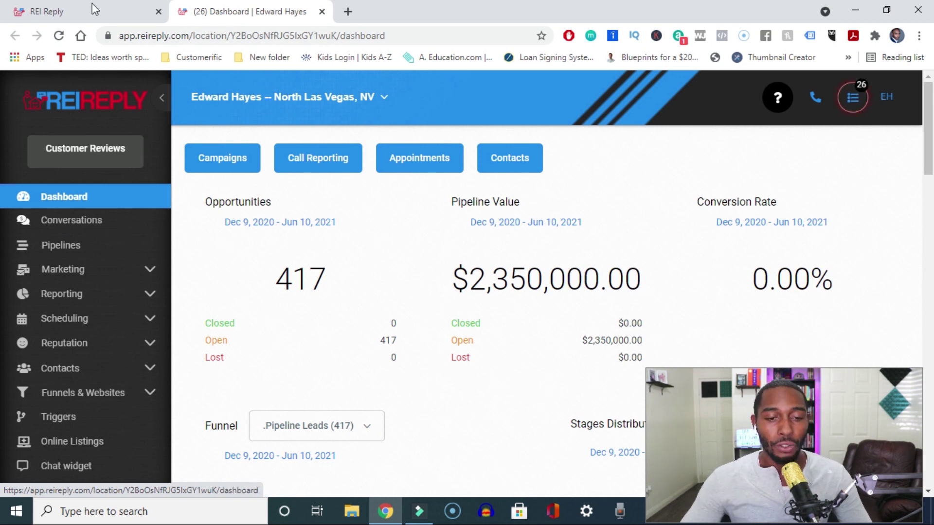
click(348, 11)
text(rei)
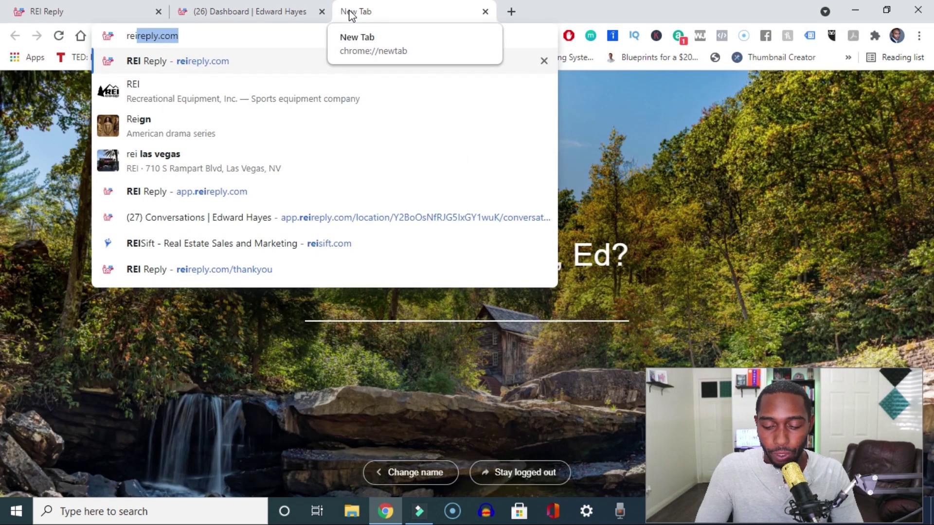
key(Right)
text(/than)
key(Down)
key(Return)
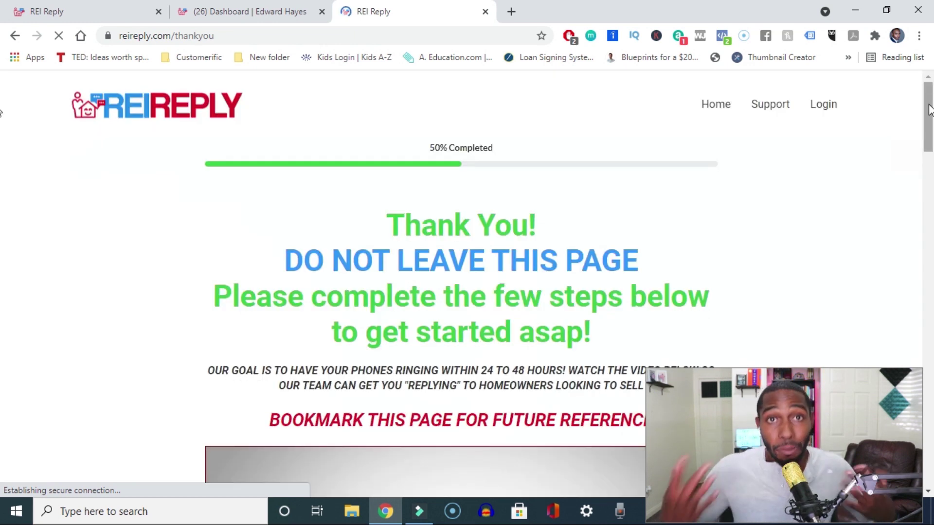
Review the onboarding steps on the thank-you page, from creating the Twilio account to scheduling the onboarding meeting and accessing the training center
drag(929, 110, 927, 152)
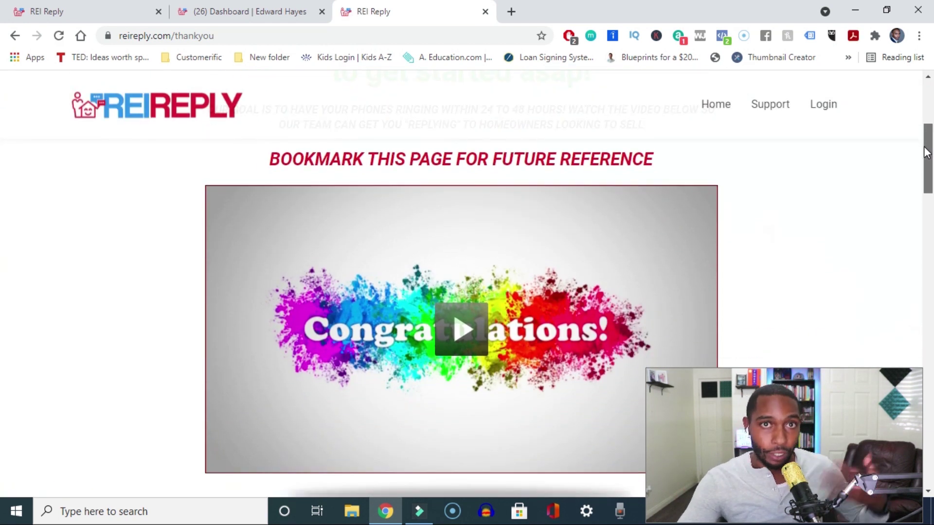
drag(925, 153, 926, 191)
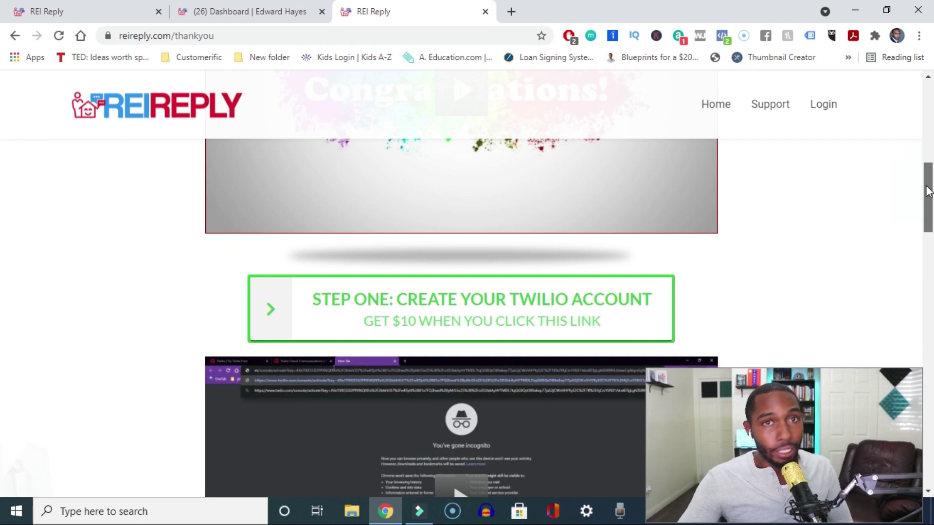
drag(927, 191, 927, 203)
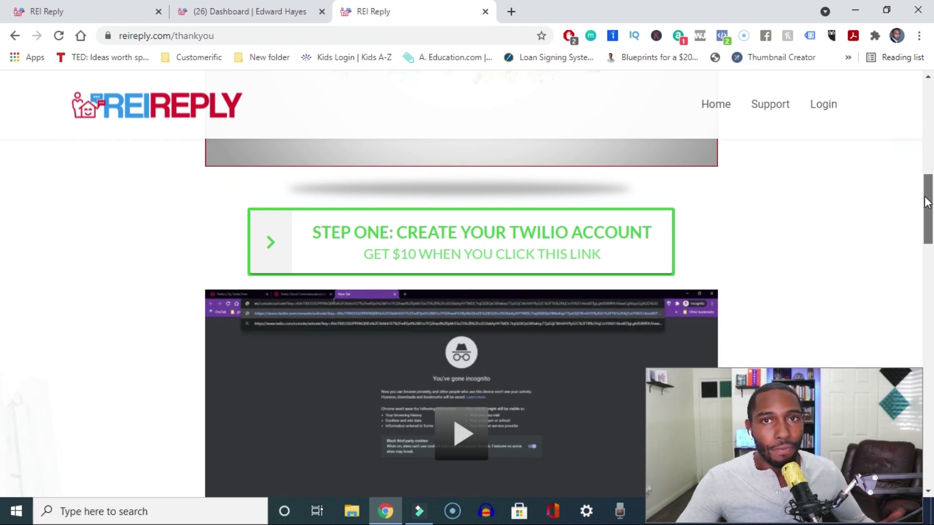
drag(926, 203, 922, 254)
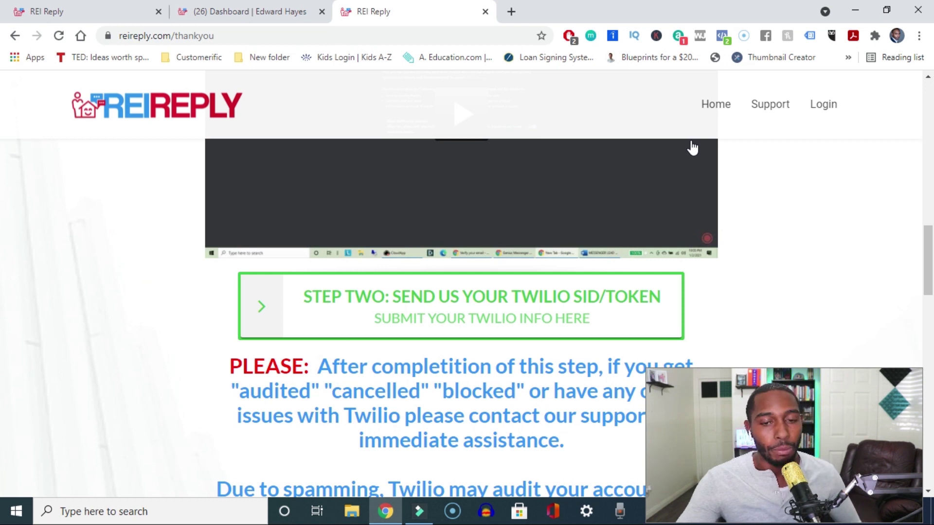
drag(932, 234, 932, 320)
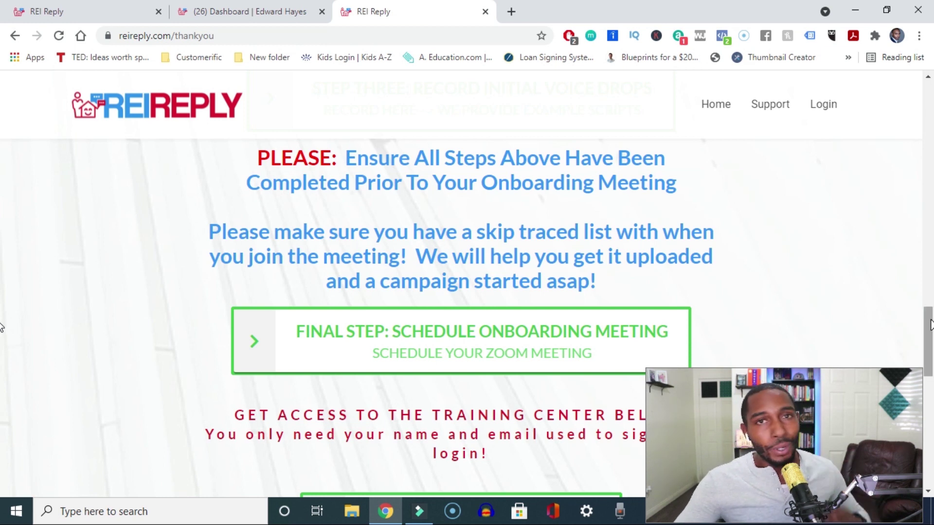
drag(929, 325, 929, 336)
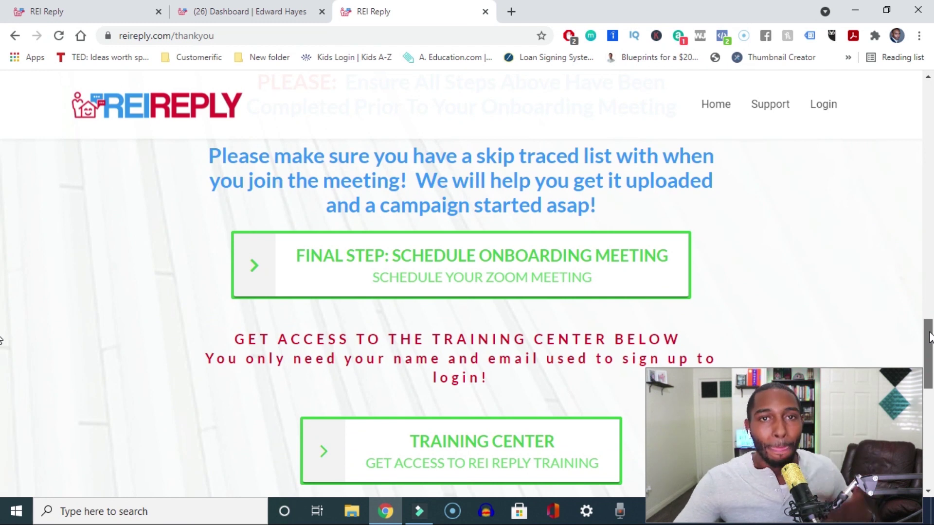
Return to the account dashboard and open the list of marketing campaigns
click(235, 9)
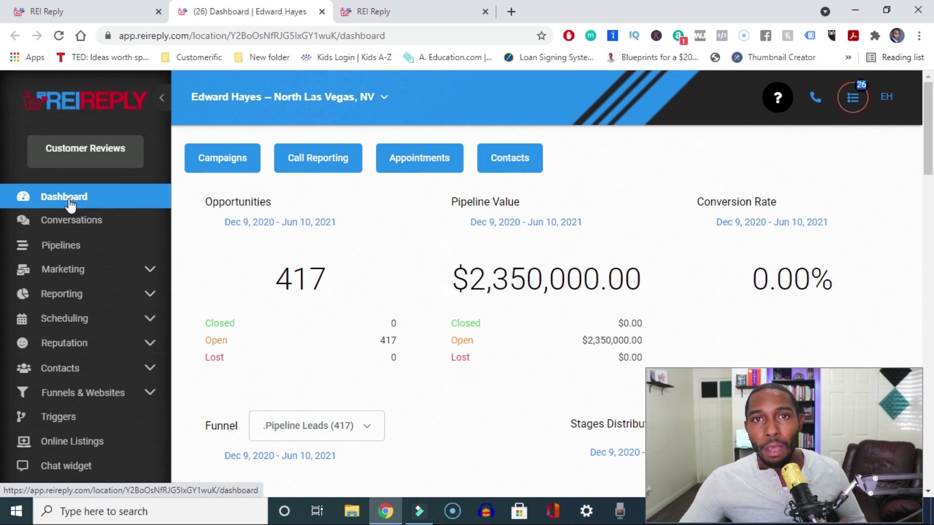
click(149, 274)
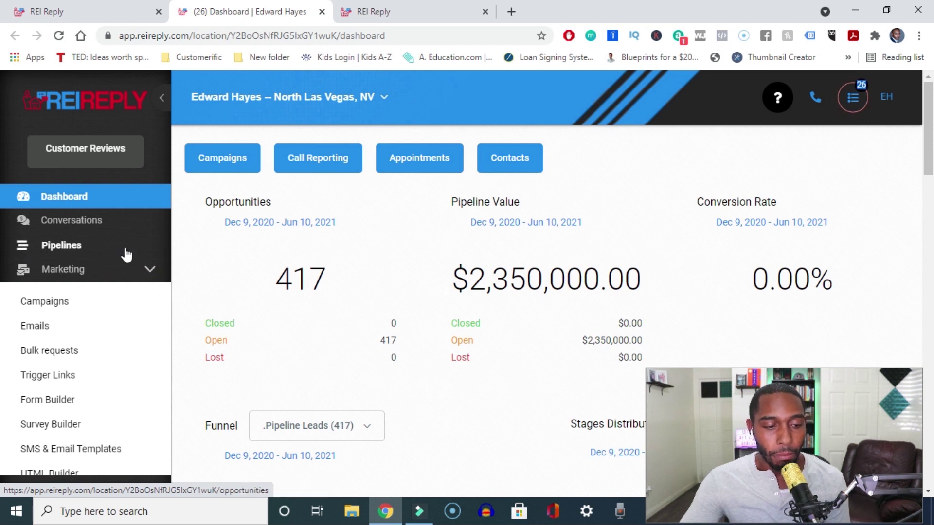
click(55, 304)
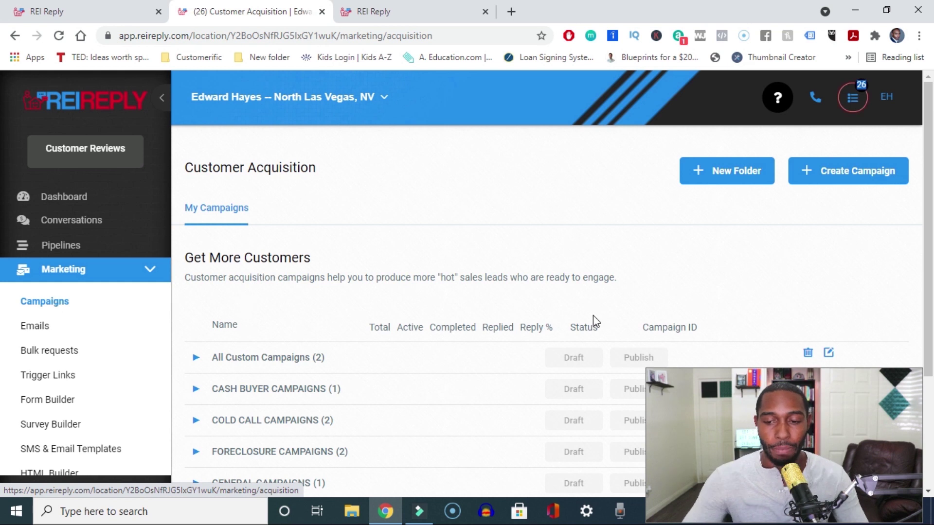
drag(929, 236, 929, 350)
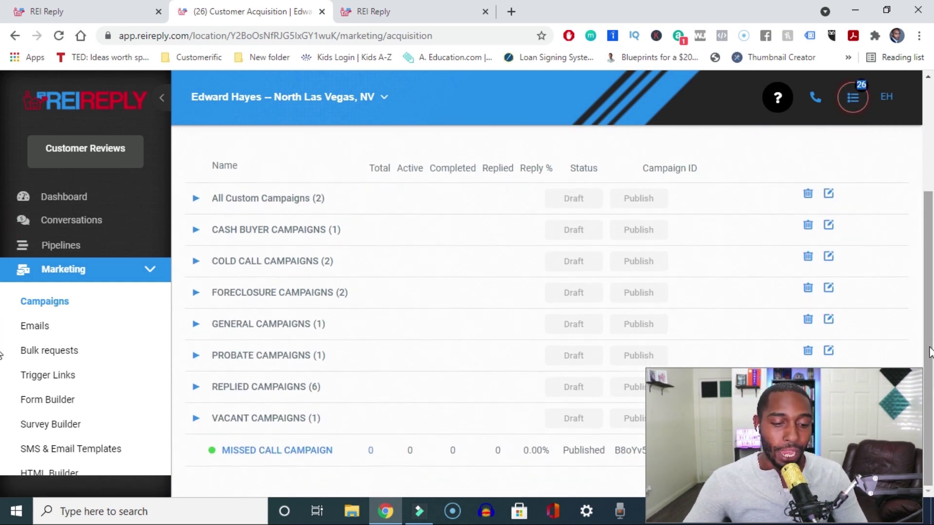
Expand the VACANT CAMPAIGNS folder and open the "1c) VACANT 3 Day Urgency- Multi Touch (SMS/RVM)" campaign
click(195, 419)
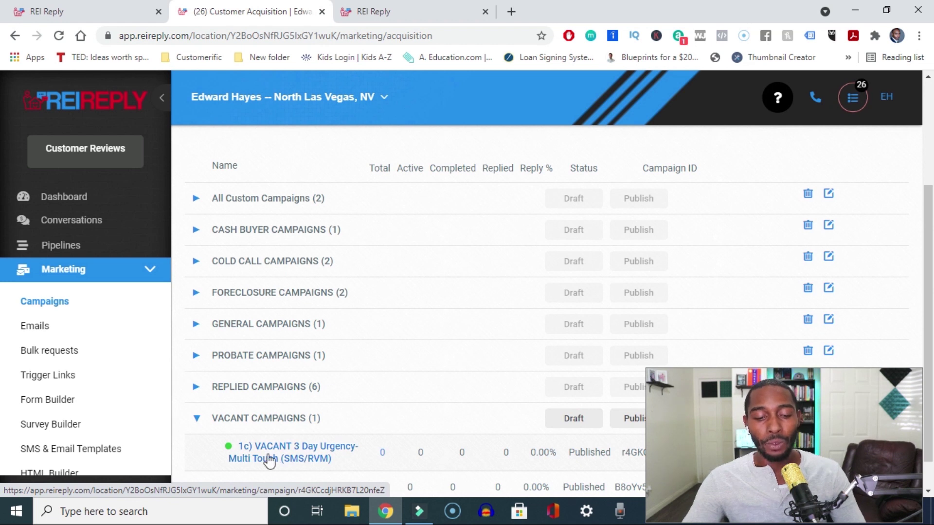
click(427, 431)
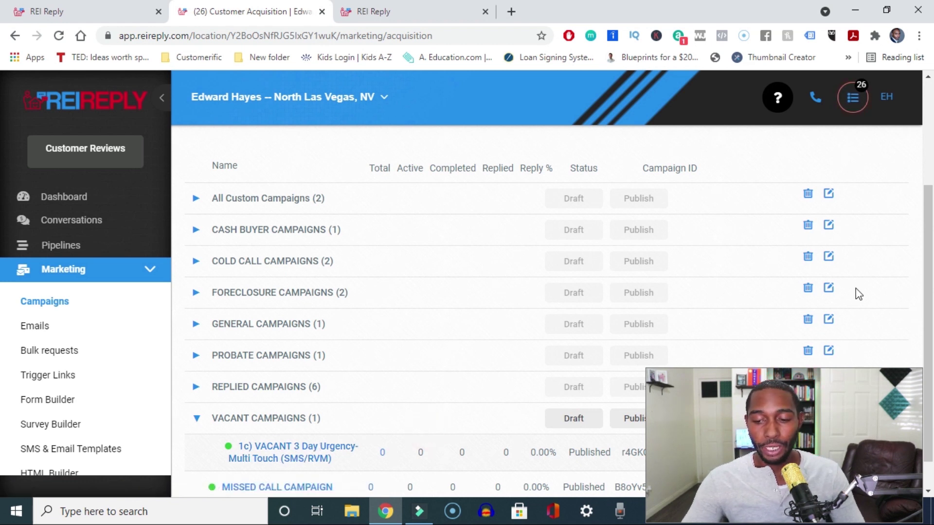
drag(929, 277, 928, 374)
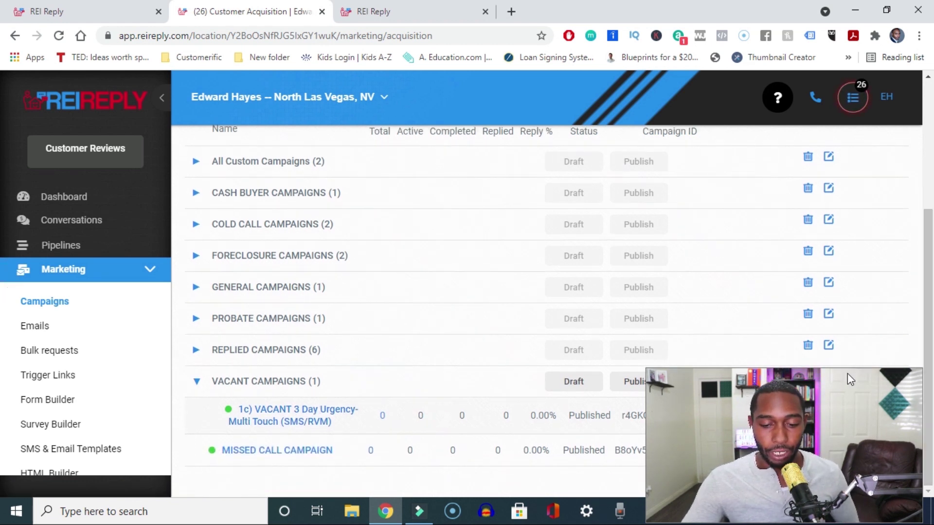
click(828, 419)
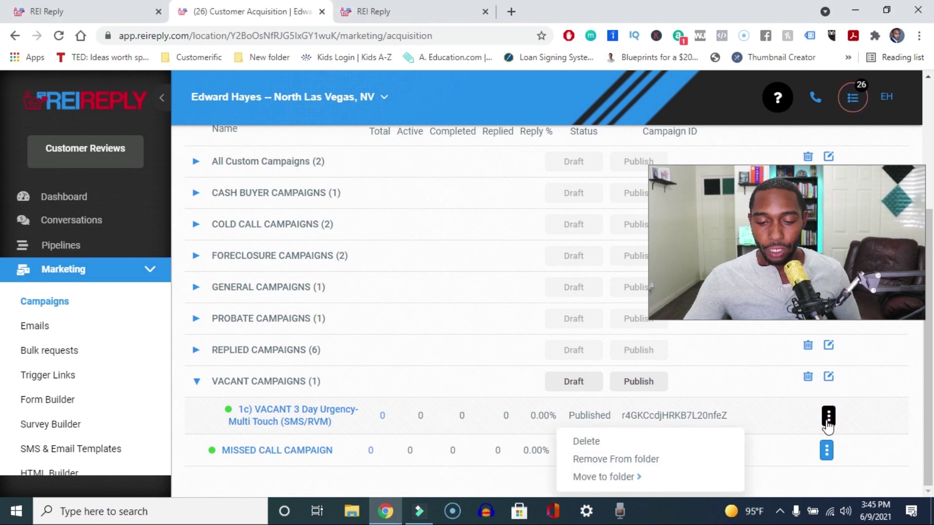
click(271, 410)
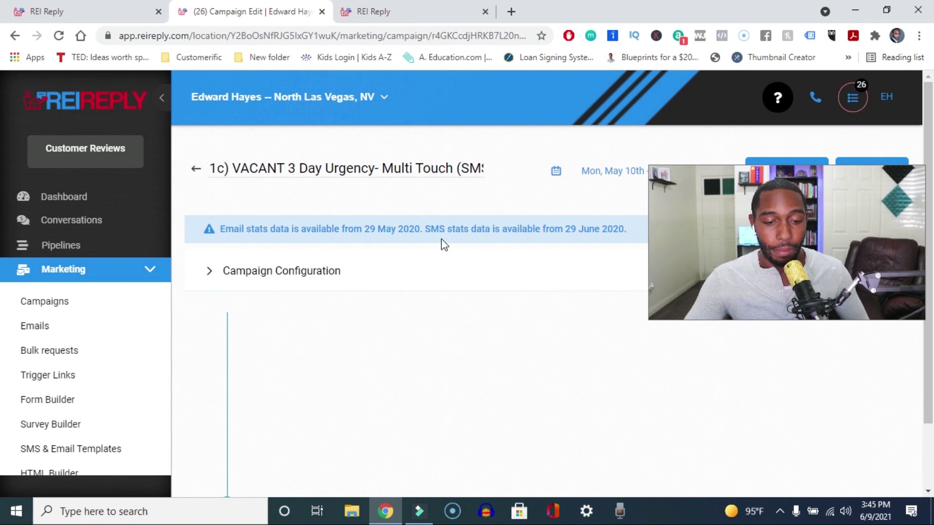
click(797, 173)
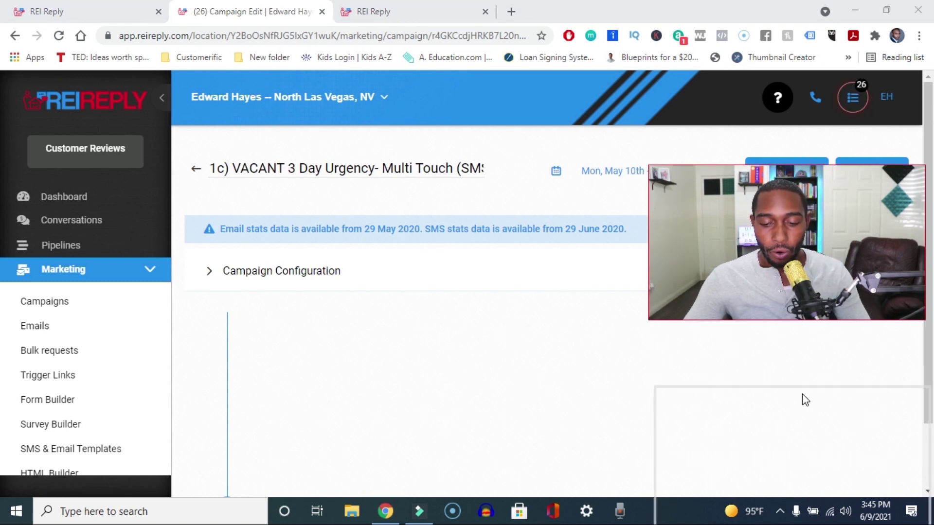
click(791, 386)
Examine the vacant campaign's sequence of SMS messages and voicemails, including their texts, delays and sending windows
drag(926, 156, 929, 194)
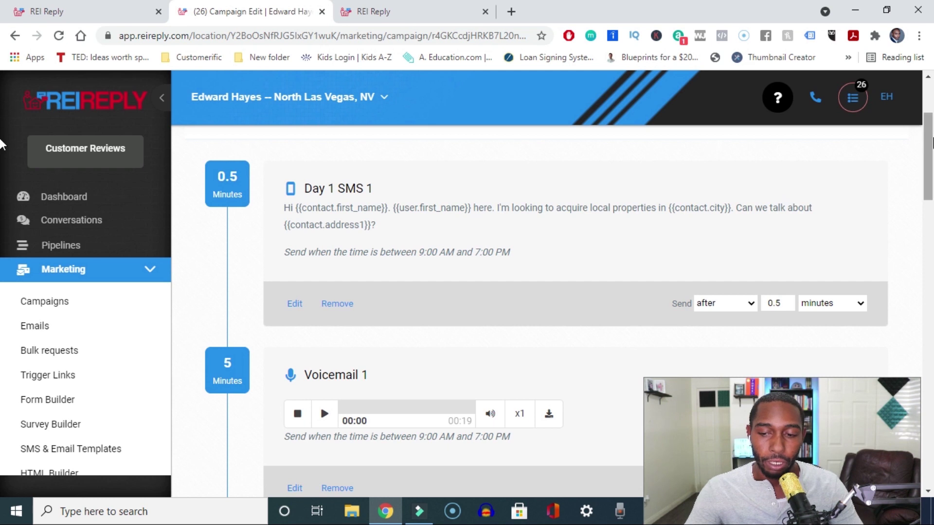
scroll(2, 146, down, 4)
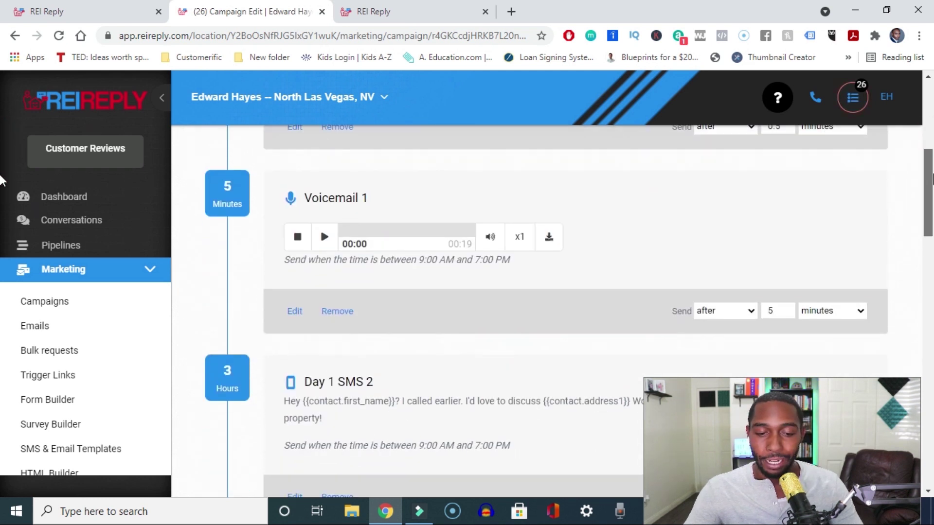
scroll(2, 179, up, 1)
scroll(1, 195, up, 4)
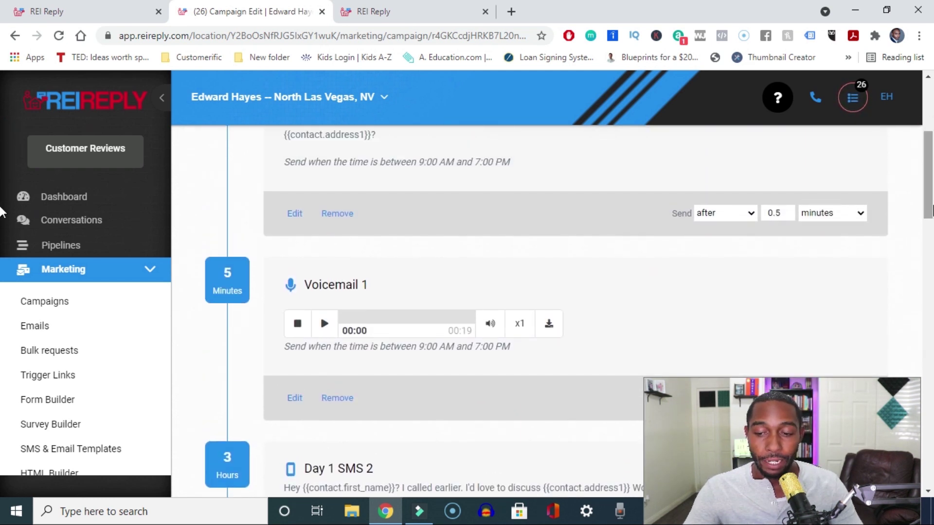
scroll(1, 241, down, 7)
scroll(2, 263, down, 4)
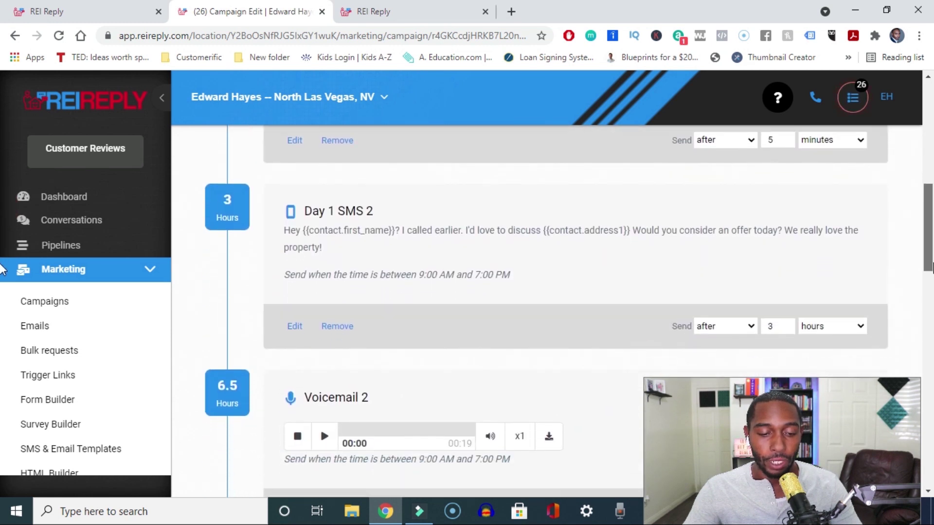
drag(927, 282, 927, 192)
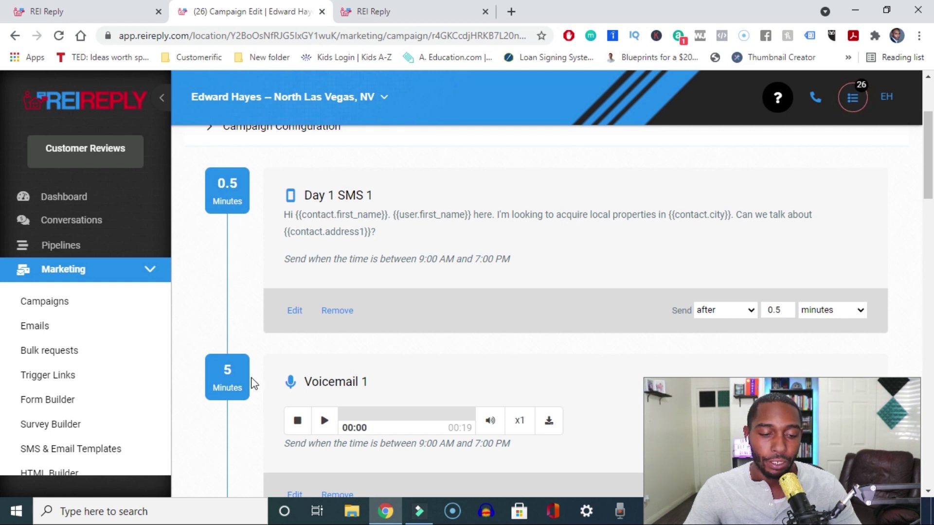
click(928, 174)
drag(931, 176, 931, 237)
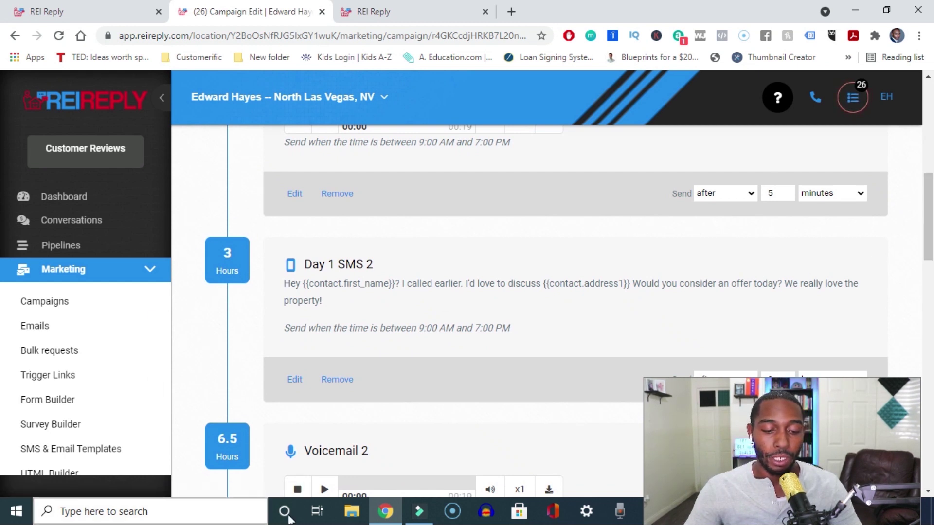
drag(929, 218, 931, 297)
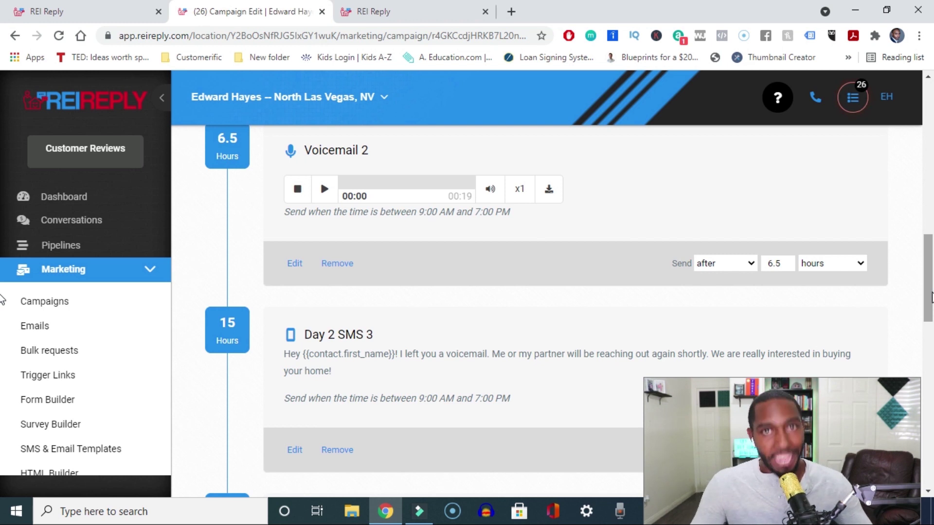
drag(930, 297, 919, 144)
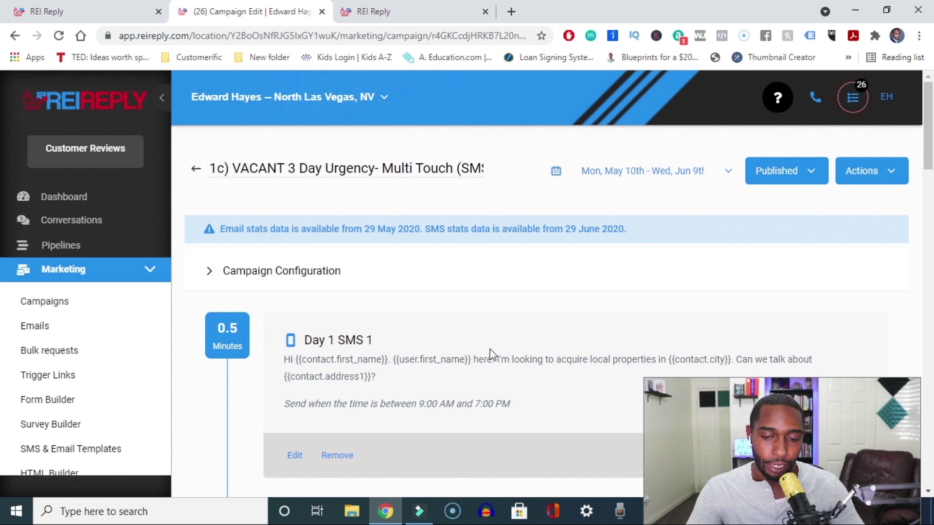
drag(926, 153, 925, 191)
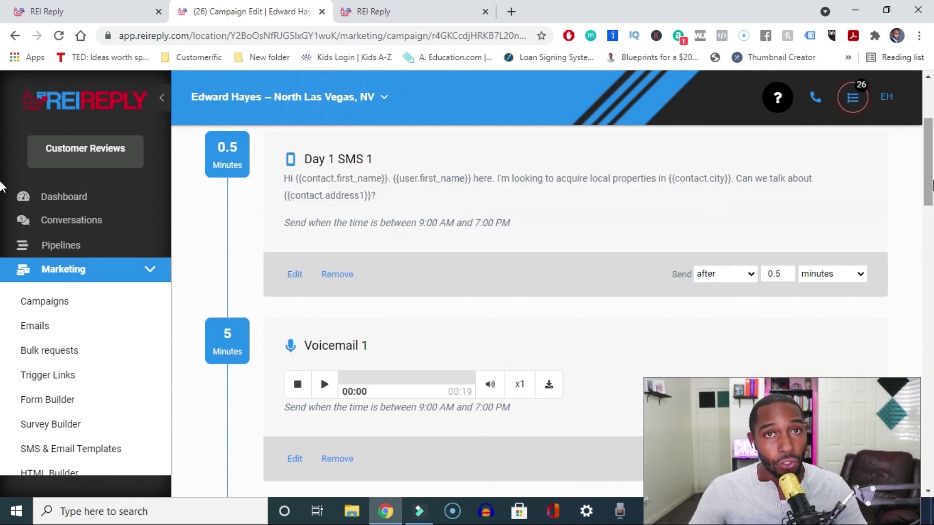
scroll(507, 238, up, 2)
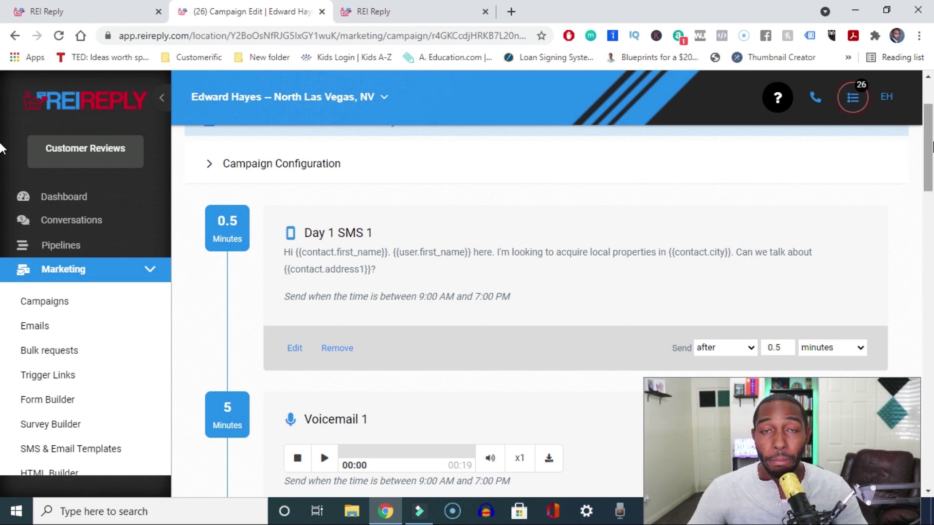
scroll(1, 145, up, 2)
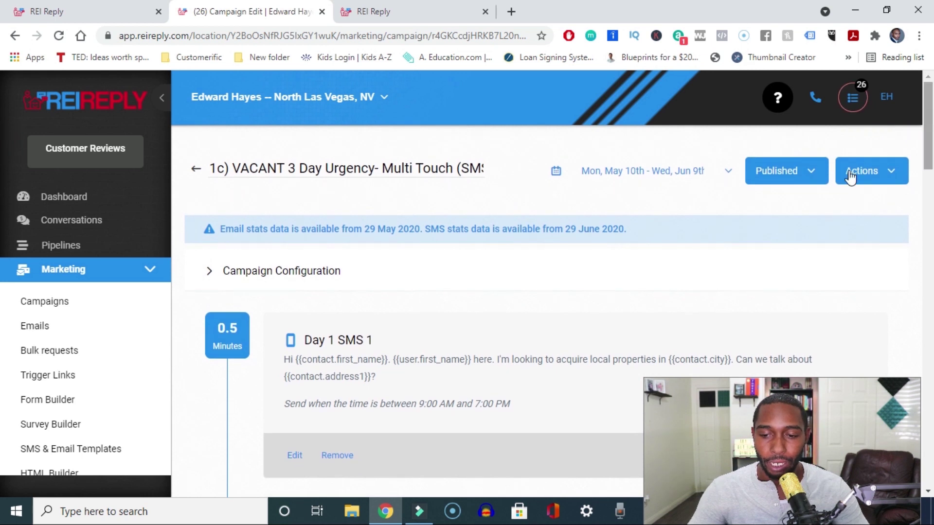
Copy the campaign under the name "CUSTOM VACANT 3 Day Urgency- Multi Touch (SMS/RVM) Copy"
click(900, 174)
click(897, 171)
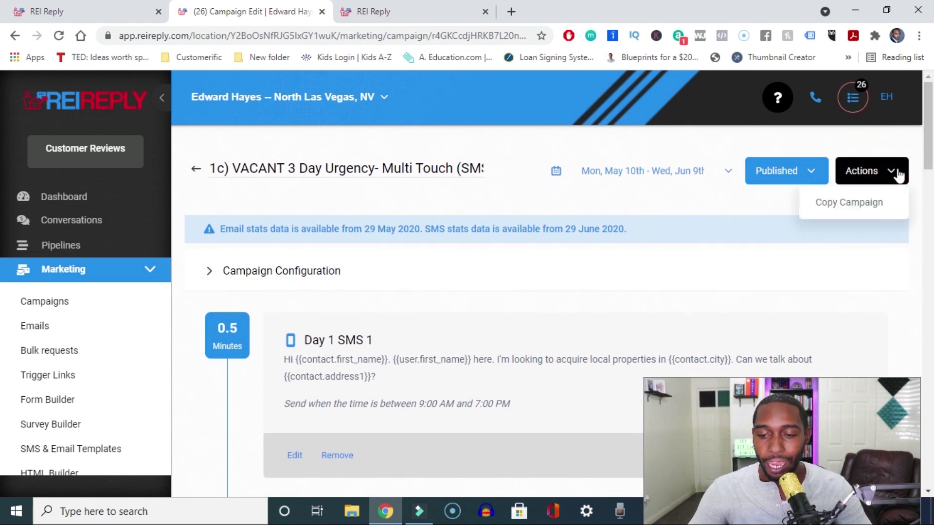
click(855, 212)
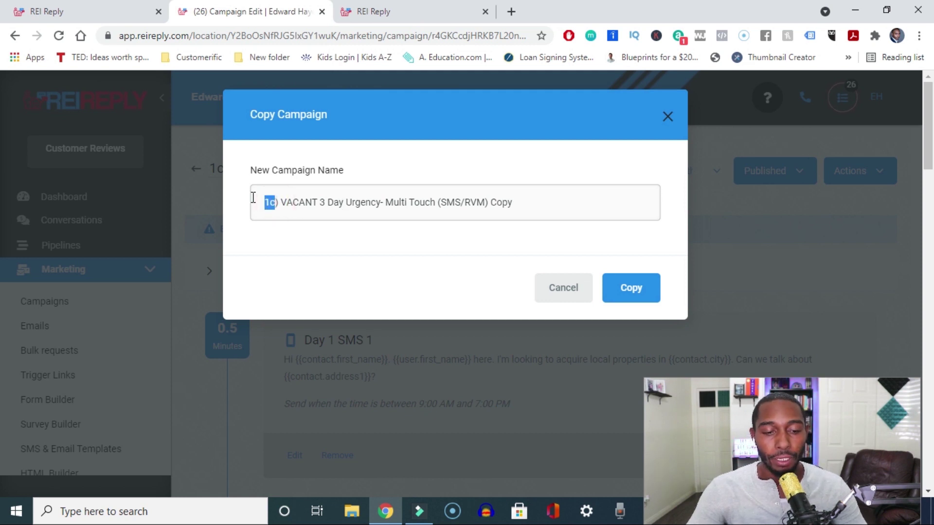
key(BackSpace)
key(BackSpace)
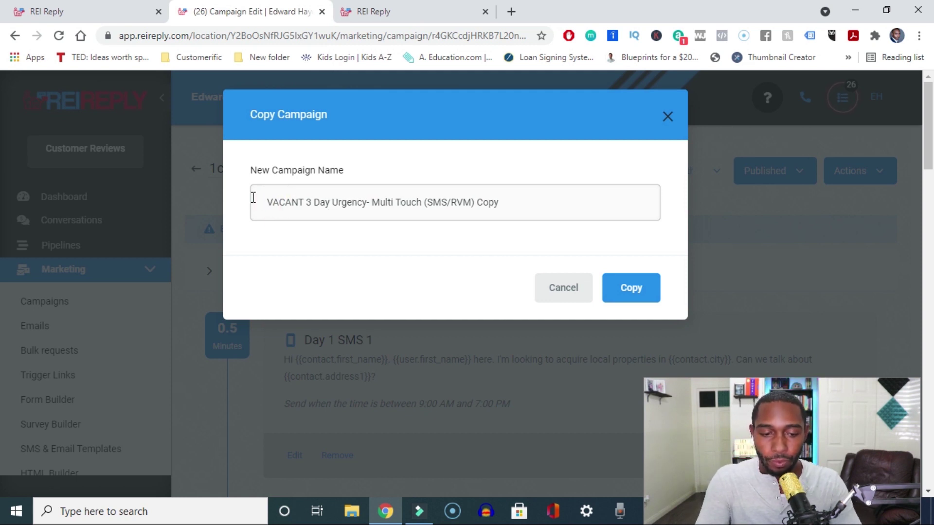
text(CUSTOM)
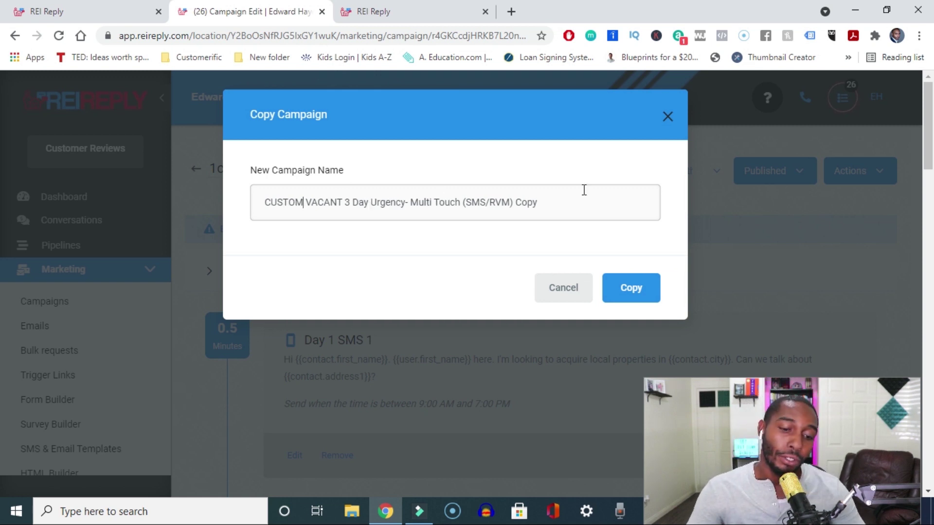
click(629, 289)
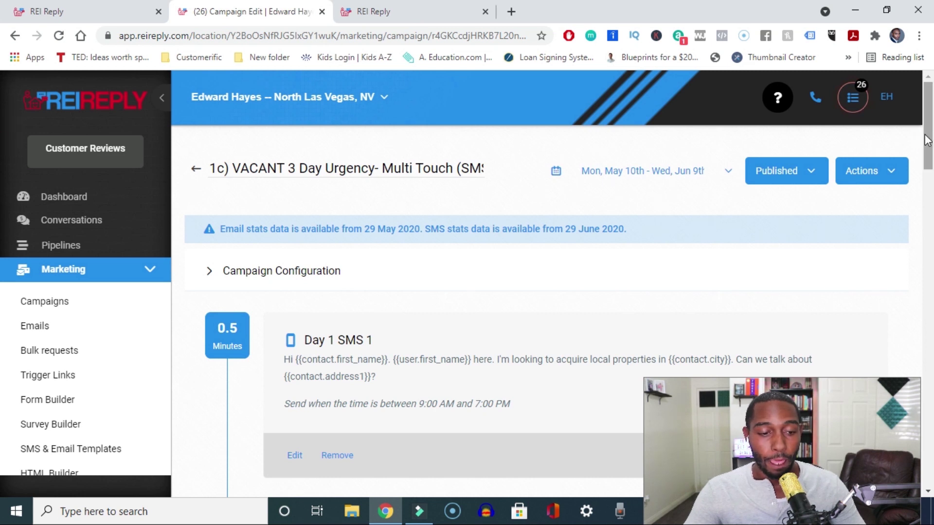
Return to the list of marketing campaigns and locate the custom vacant campaign copy below the VACANT CAMPAIGNS folder
click(45, 305)
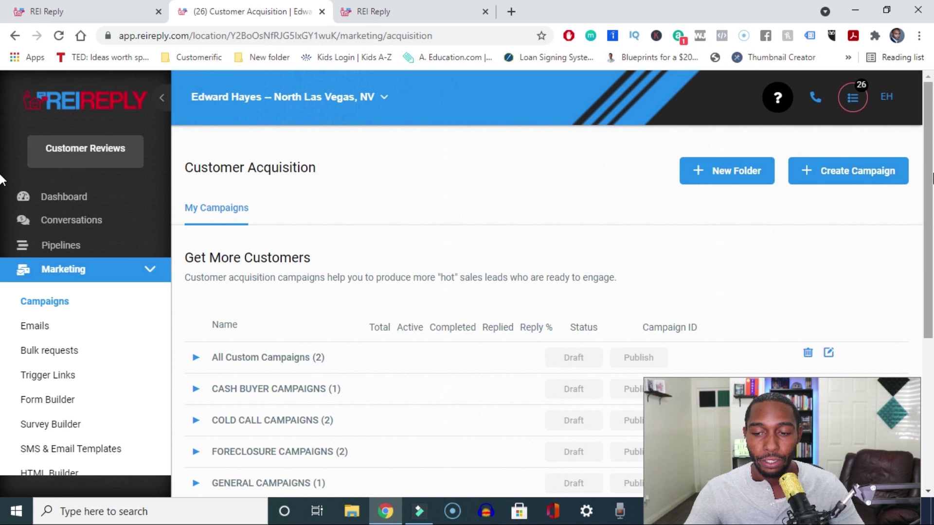
scroll(929, 240, down, 2)
scroll(929, 240, down, 3)
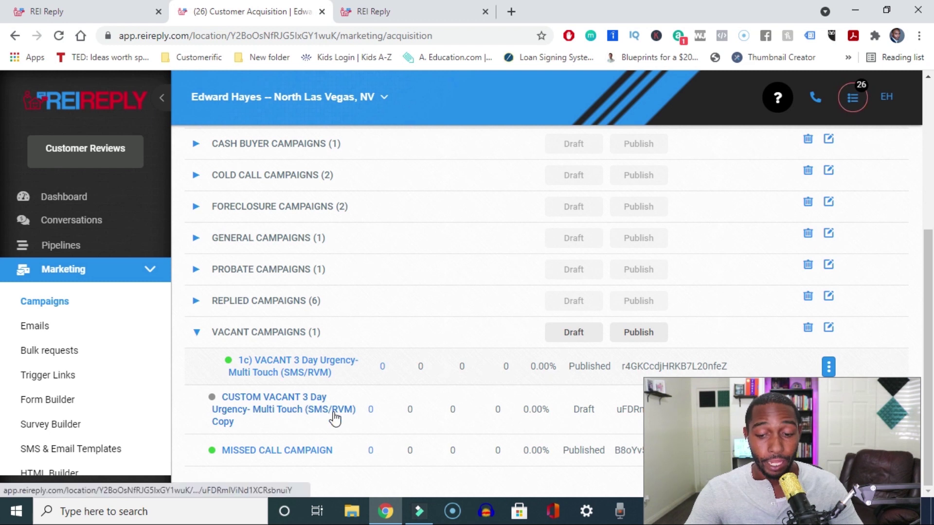
drag(776, 402, 568, 379)
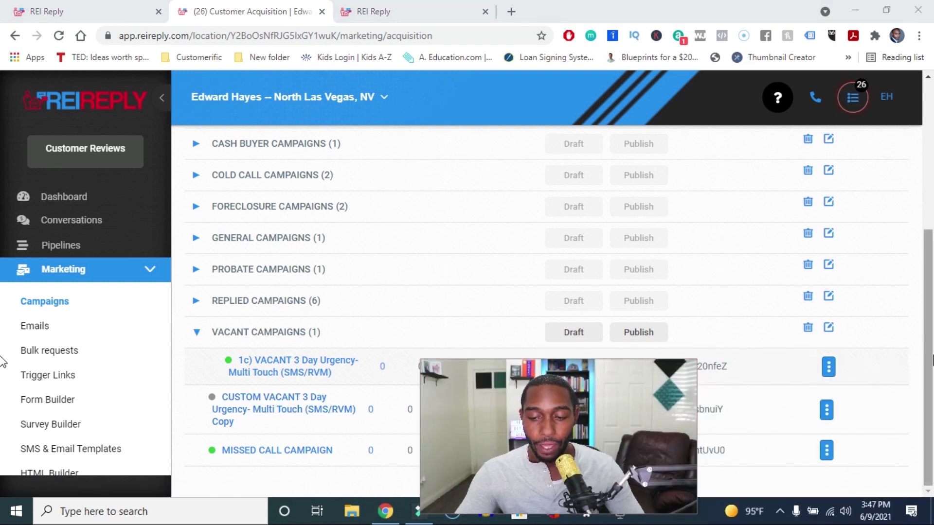
drag(931, 360, 929, 321)
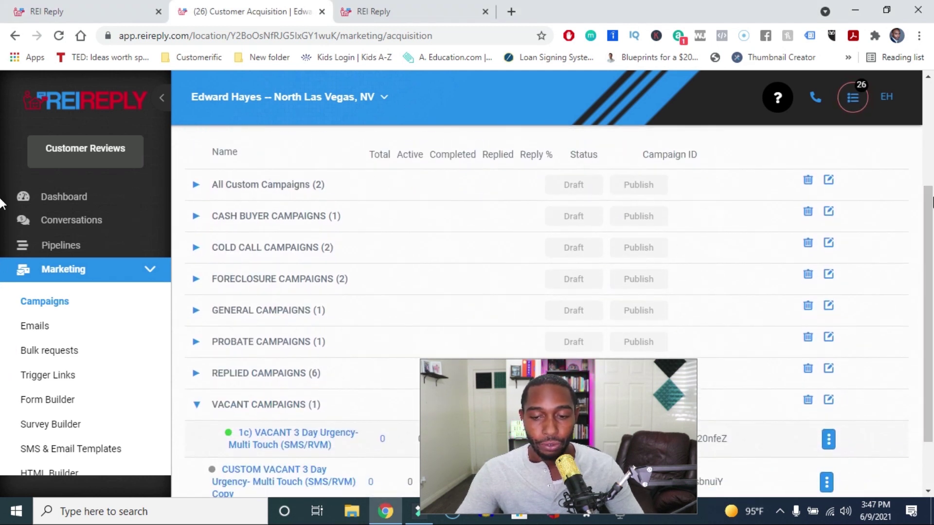
drag(932, 201, 931, 104)
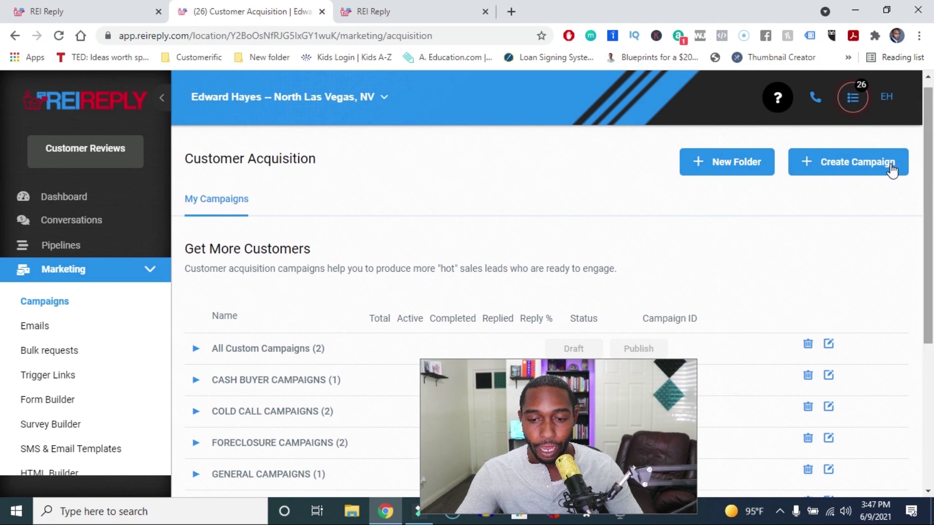
click(749, 165)
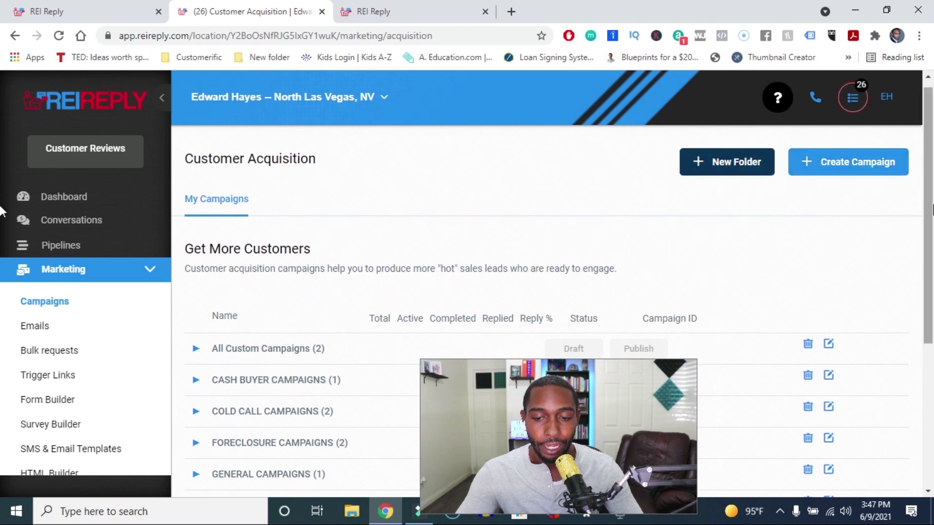
drag(931, 210, 931, 352)
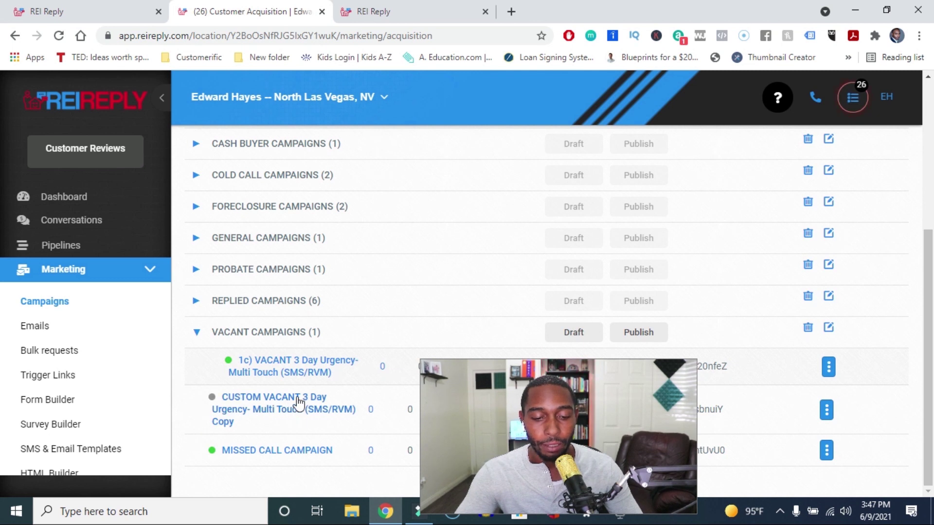
Move the "CUSTOM VACANT 3 Day Urgency- Multi Touch (SMS/RVM) Copy" campaign into the "All Custom Campaigns" folder
click(826, 410)
click(627, 398)
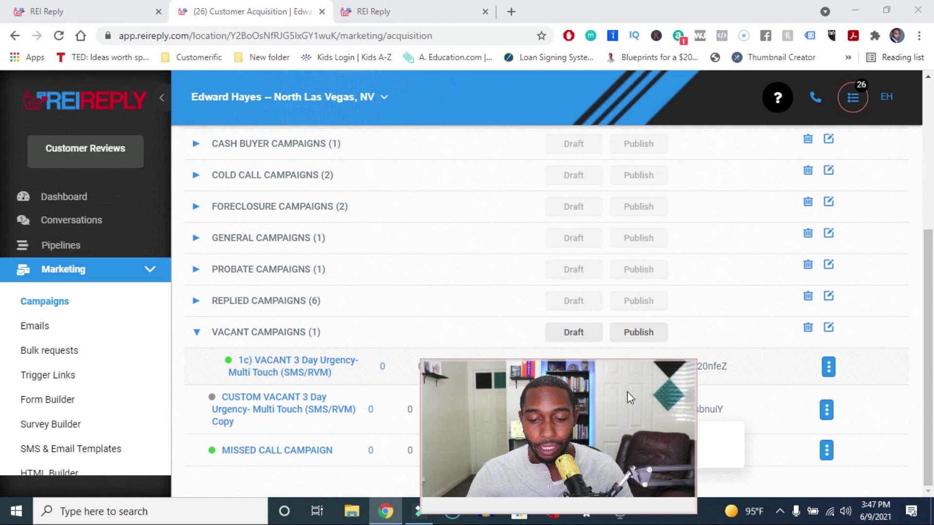
drag(626, 391, 486, 387)
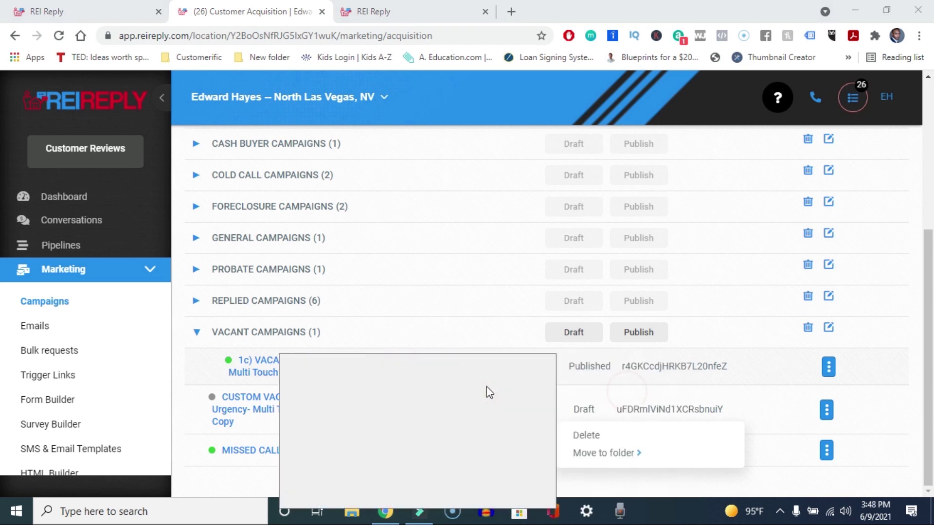
click(606, 462)
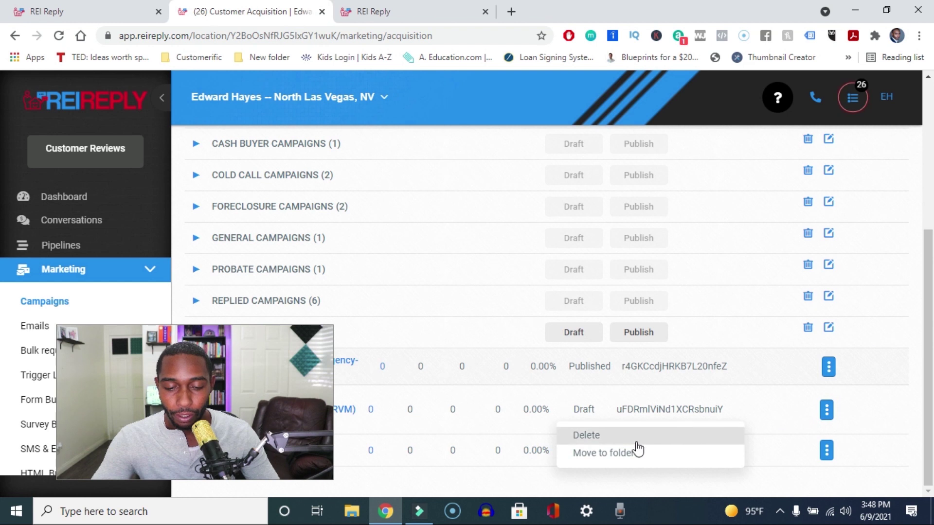
mouse_move(619, 462)
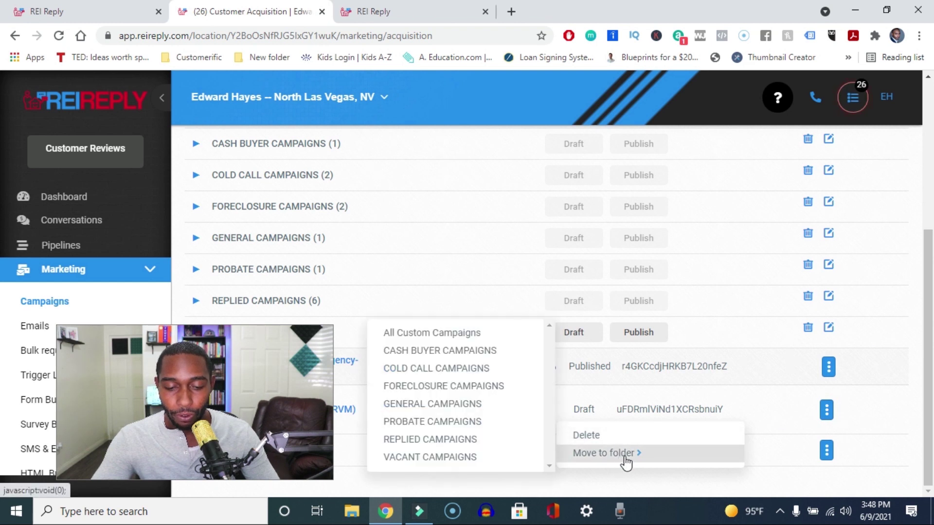
click(481, 335)
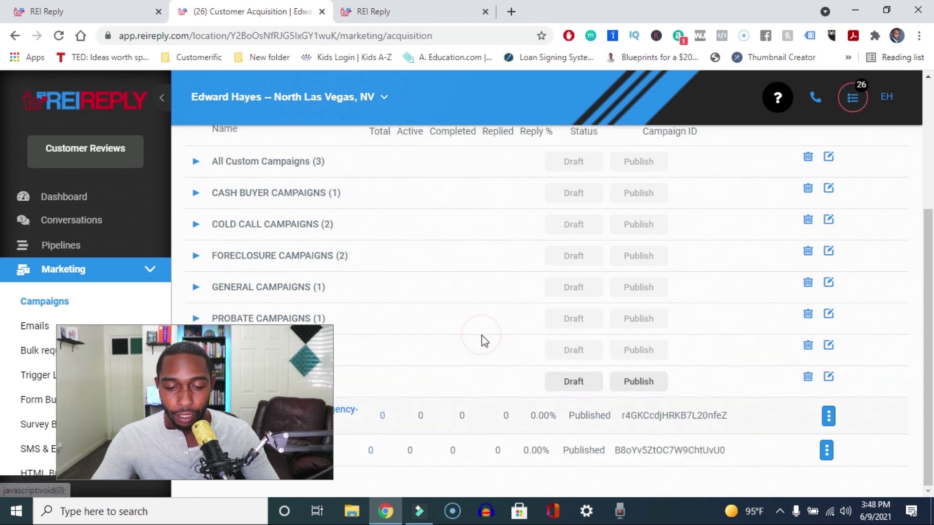
drag(269, 354, 847, 396)
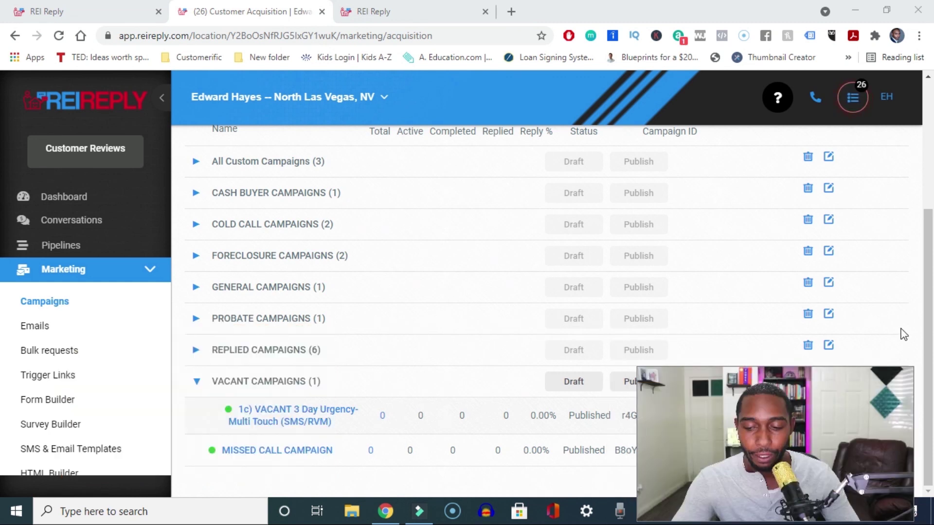
Expand the "All Custom Campaigns" folder and open the "(Custom) VACANT 3 Day Urgency- Multi Touch" campaign
scroll(535, 243, up, 1)
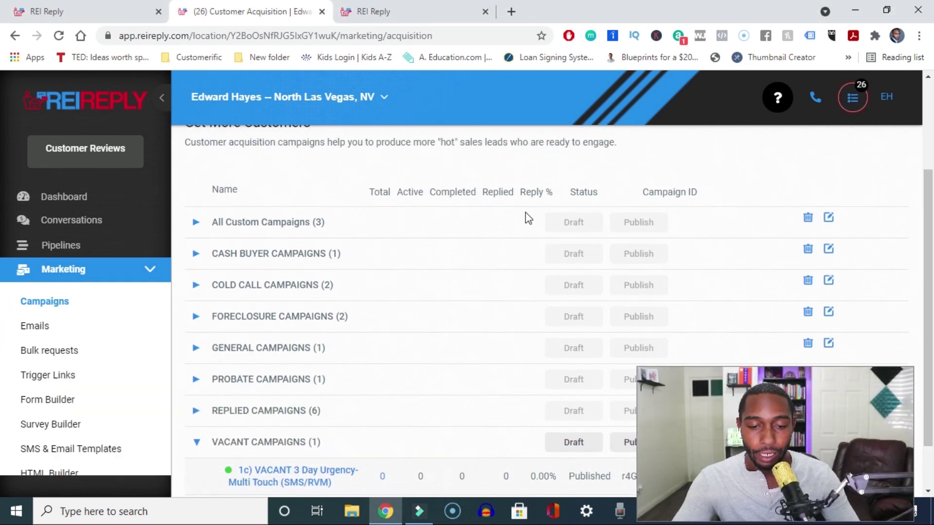
click(308, 223)
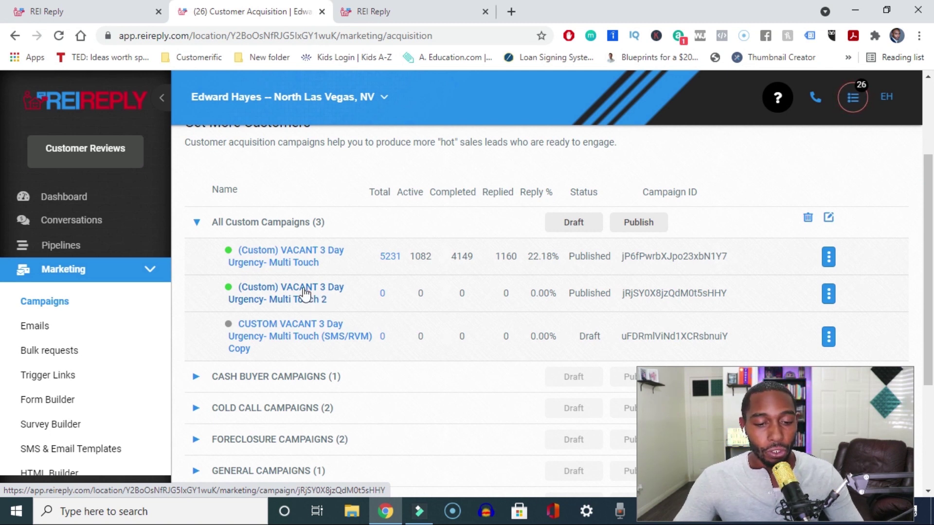
click(301, 258)
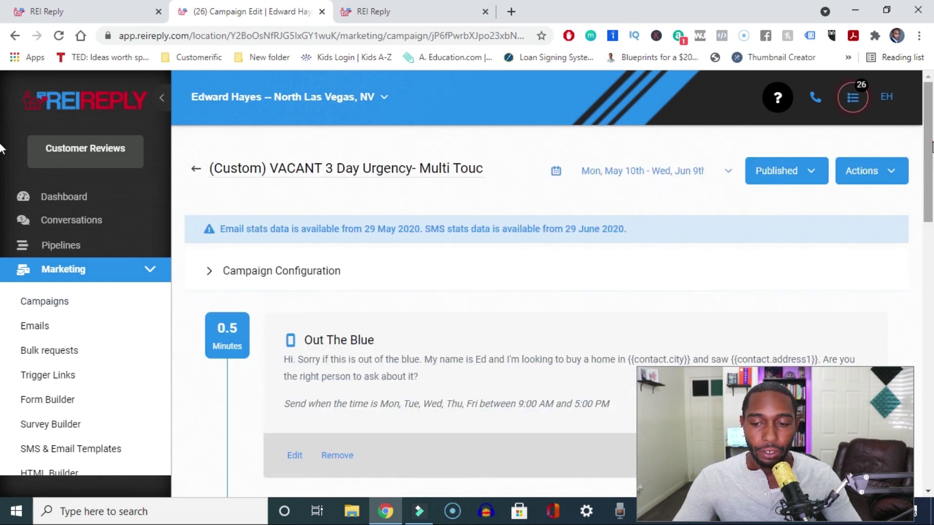
Examine the custom campaign's SMS and voicemail sequence, including message texts, delays, sending windows and delivery statistics
scroll(927, 199, down, 3)
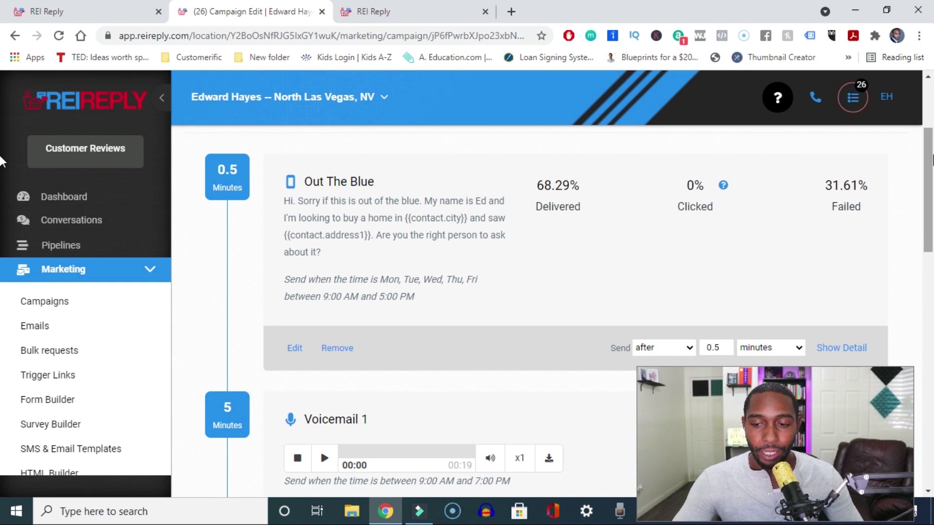
scroll(930, 187, down, 2)
drag(929, 187, 930, 262)
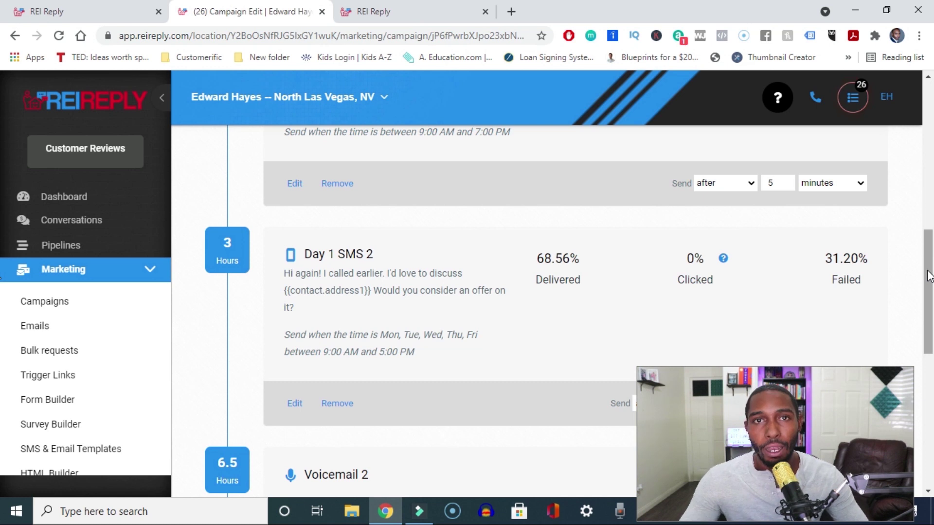
drag(928, 276, 929, 278)
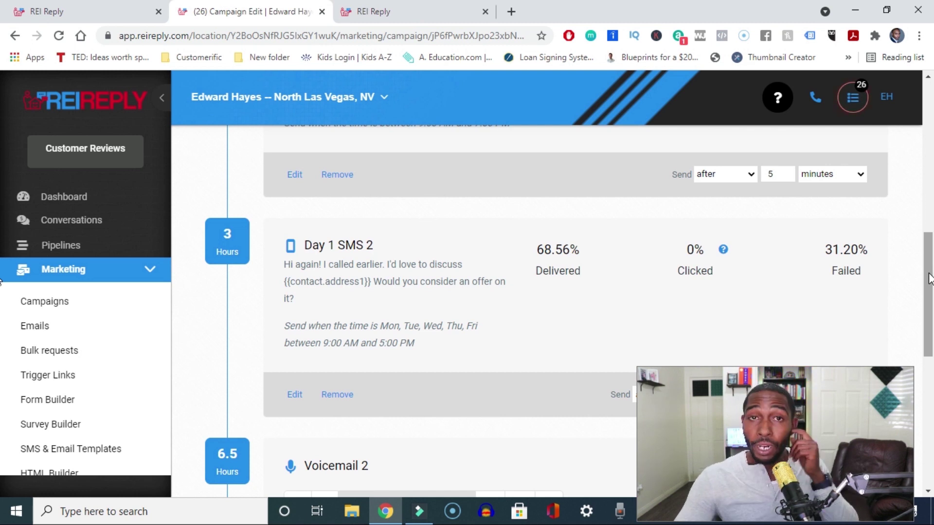
drag(928, 278, 929, 325)
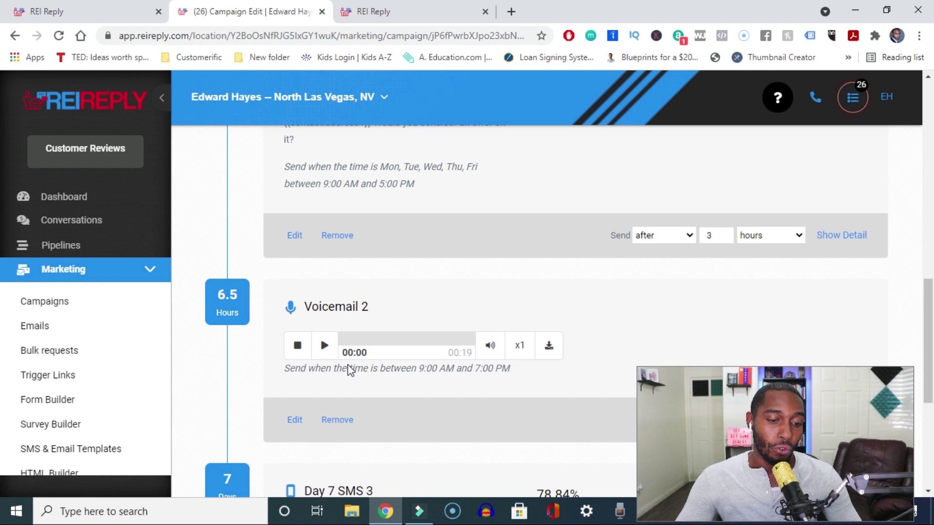
drag(927, 321, 928, 281)
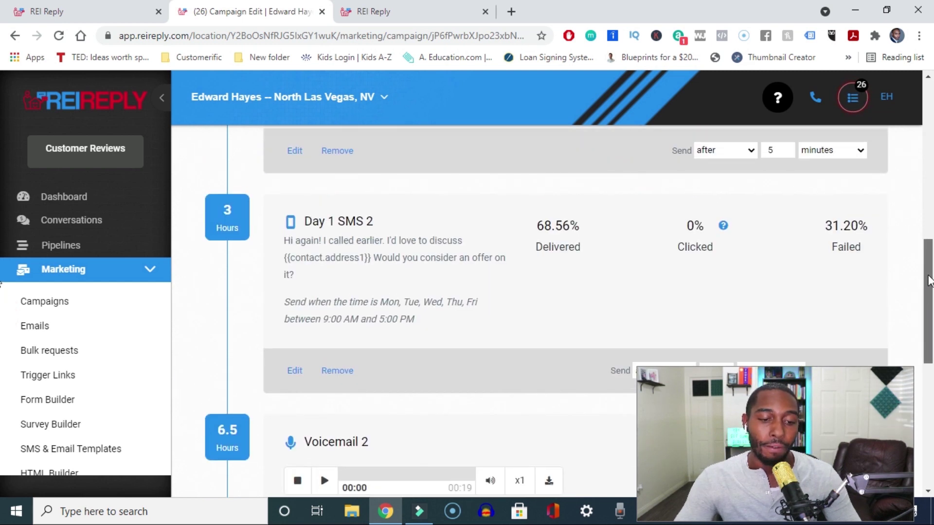
drag(929, 281, 928, 390)
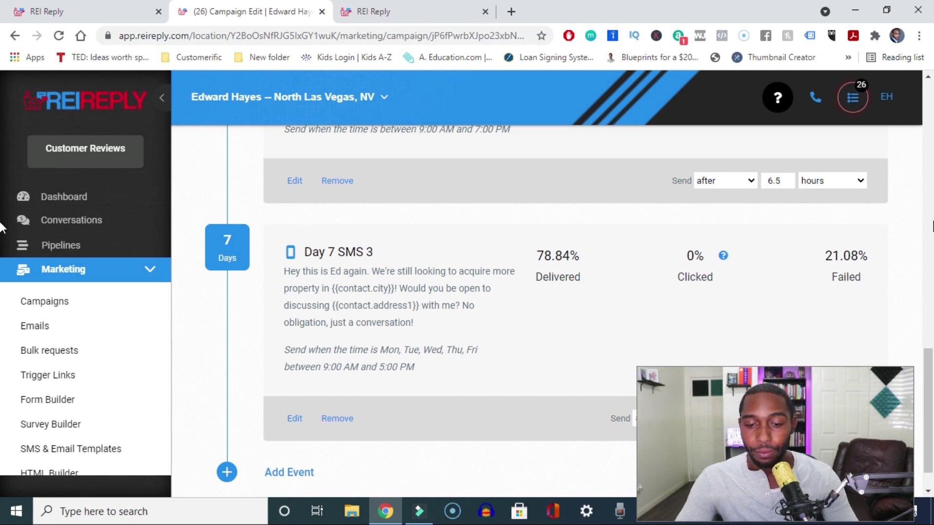
scroll(929, 379, down, 1)
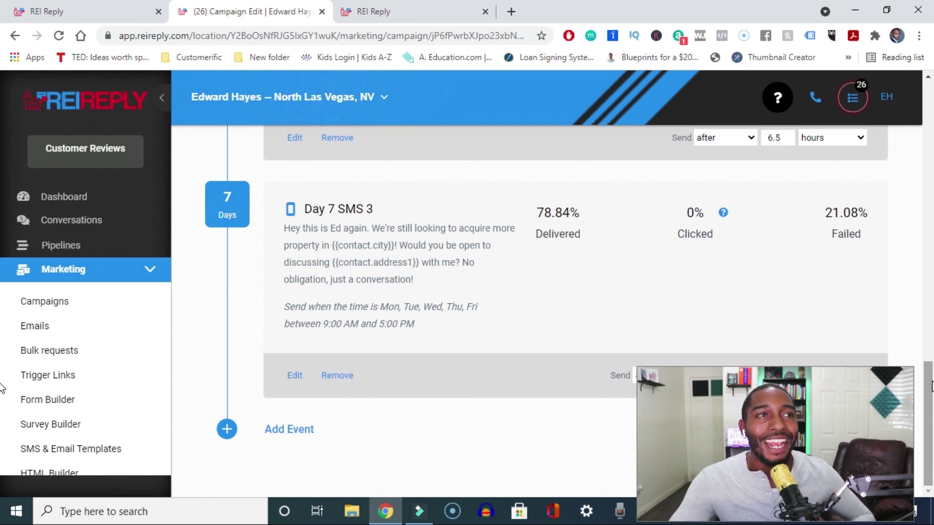
drag(930, 388, 910, 266)
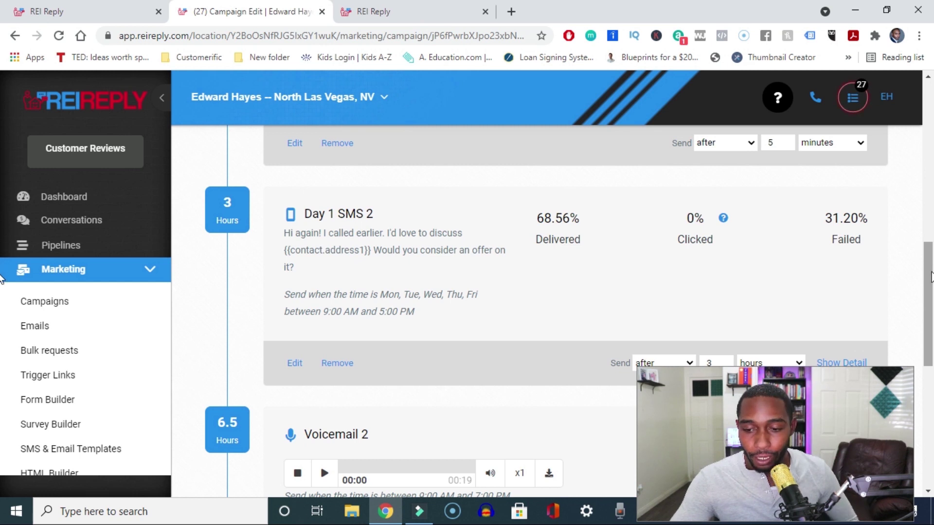
drag(929, 277, 928, 148)
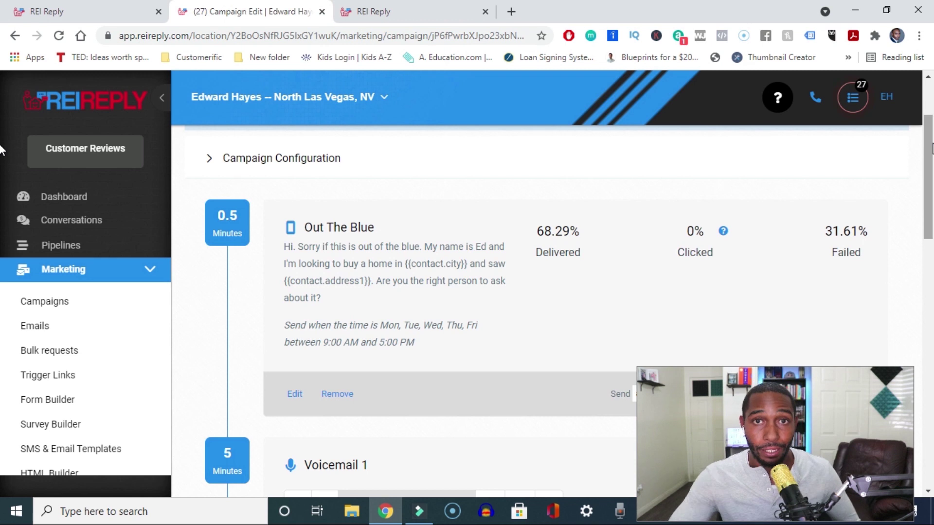
Open the "Out The Blue" SMS for editing and review its message text, custom time settings and message template choice
scroll(904, 190, down, 2)
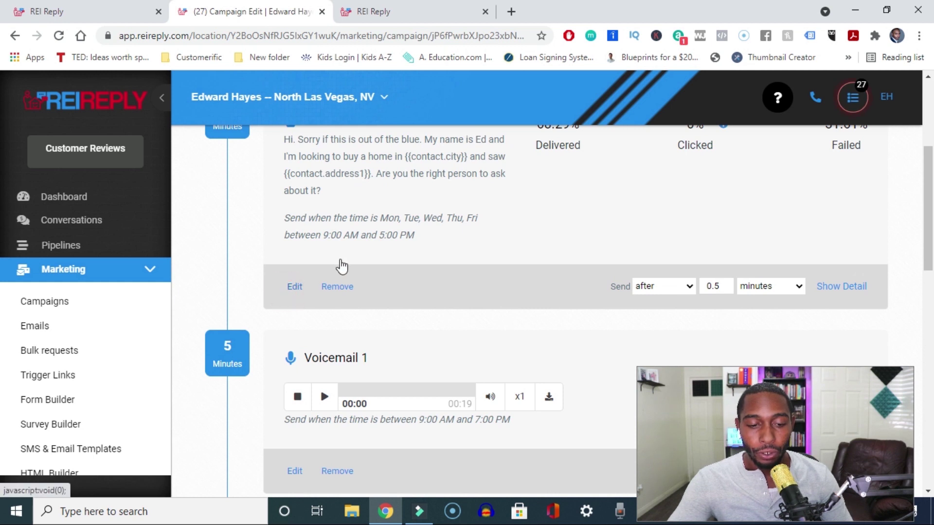
click(292, 295)
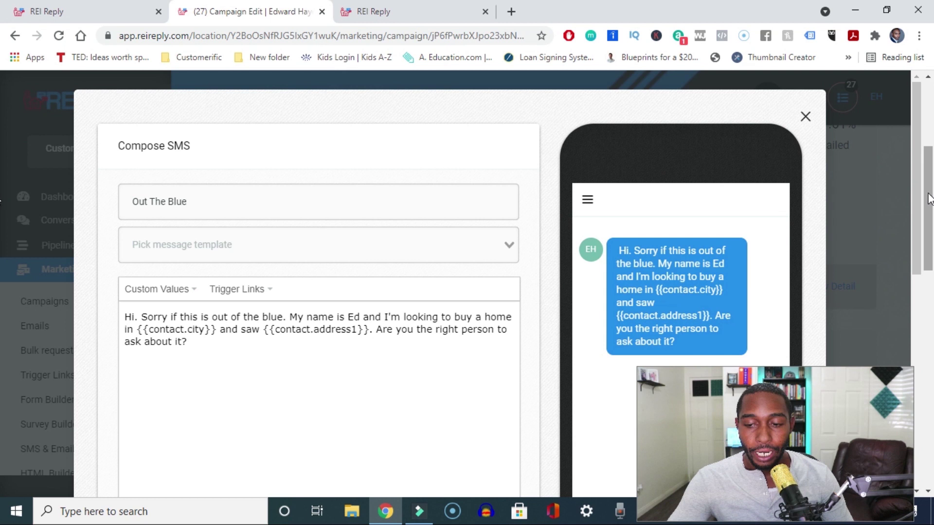
drag(917, 194, 911, 361)
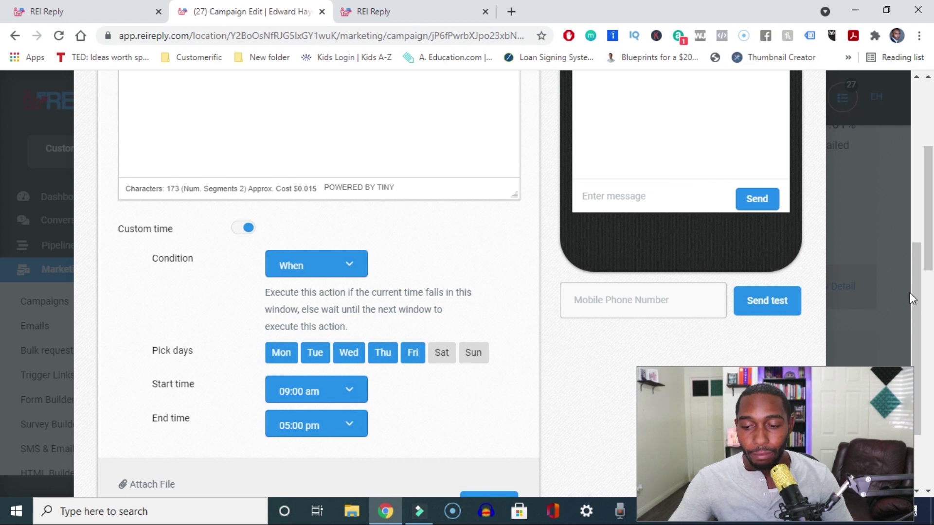
drag(914, 293, 496, 152)
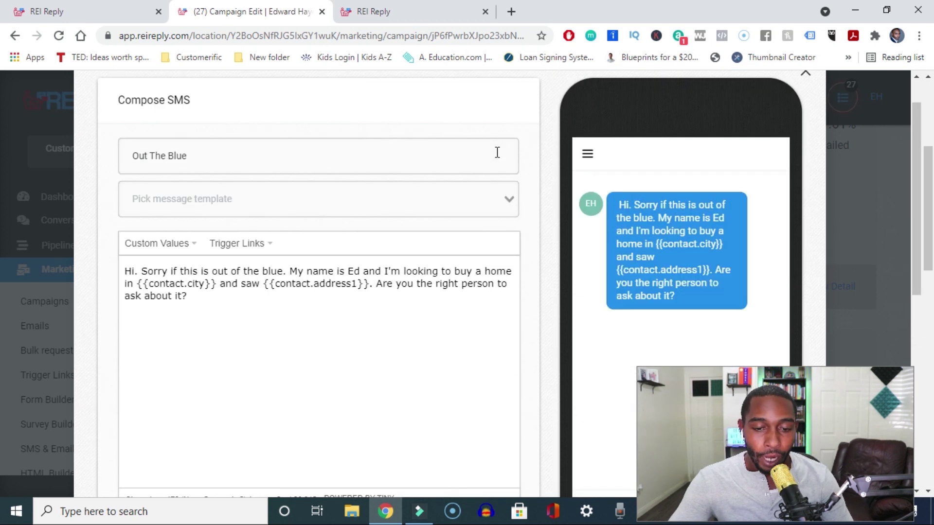
click(510, 198)
click(510, 198)
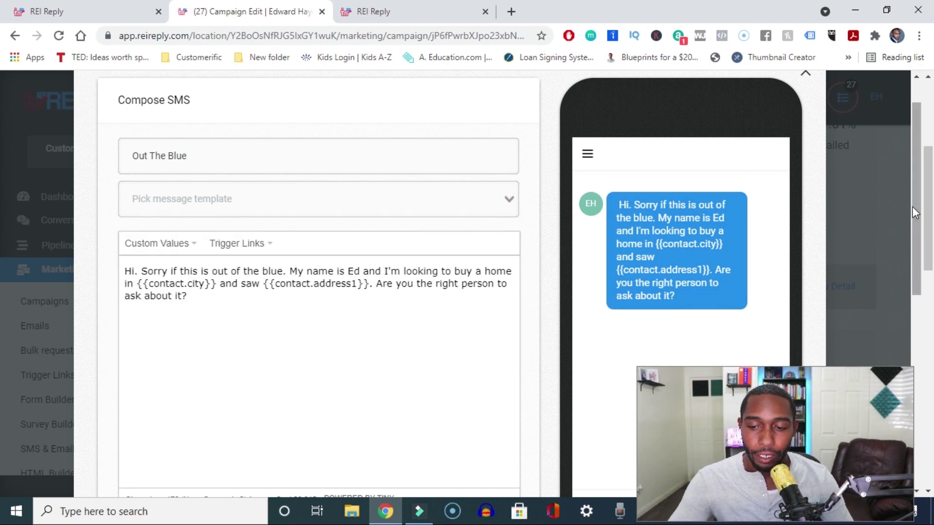
Review the SMS's custom time settings, including the condition options, sending days and start and end times
drag(917, 203, 931, 402)
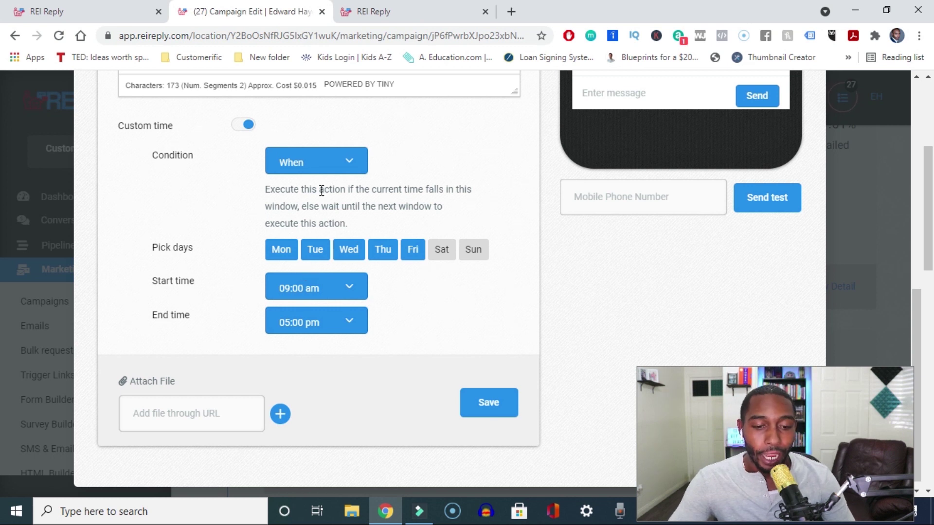
click(363, 164)
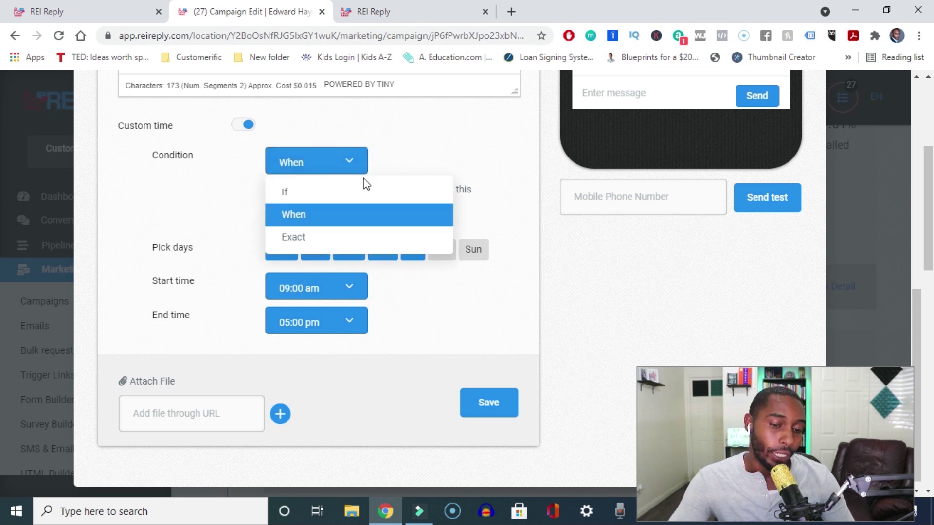
click(464, 143)
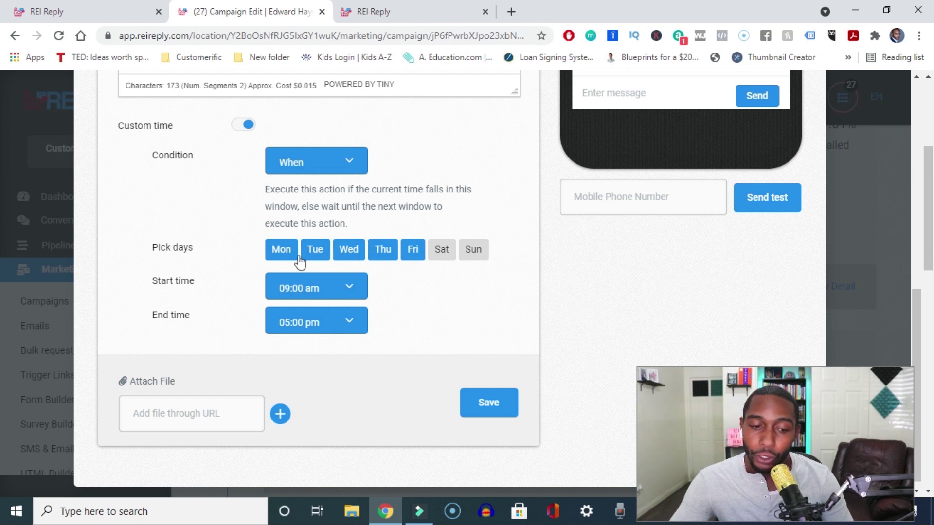
click(441, 251)
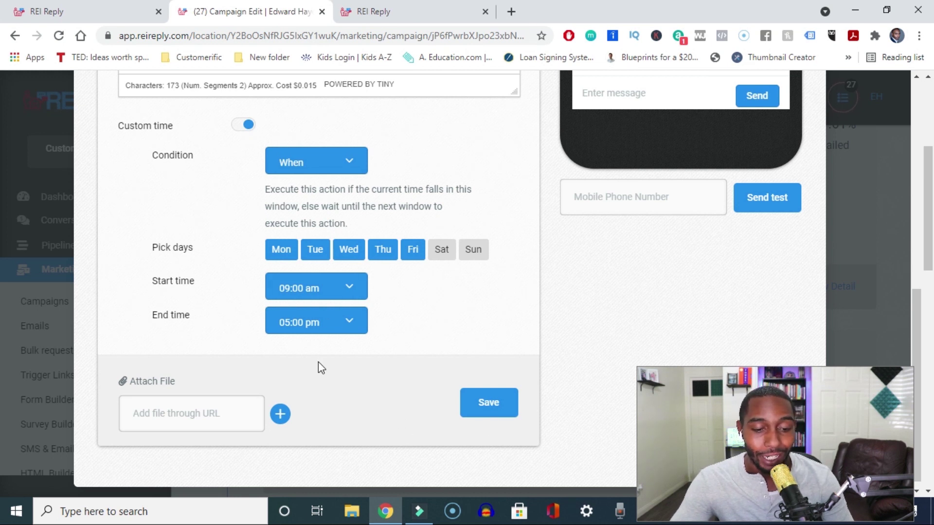
click(489, 404)
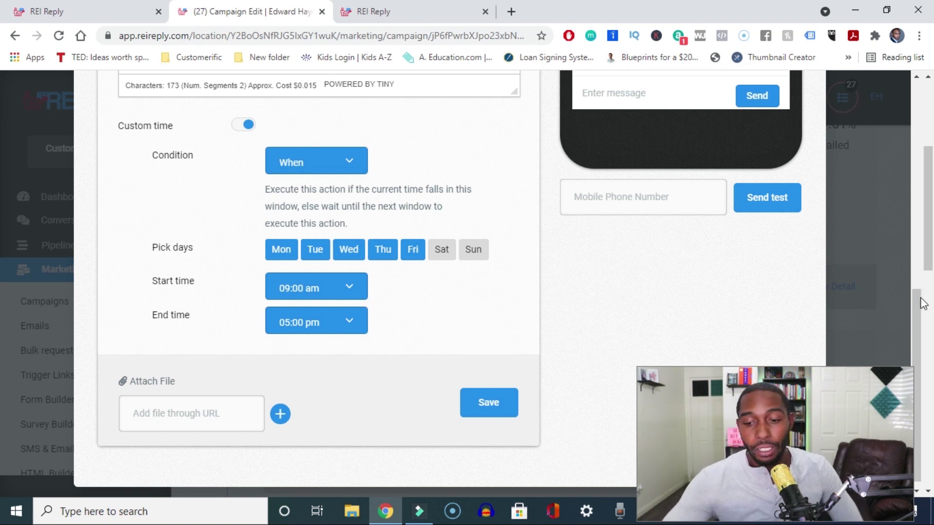
Leave the SMS editor and show the detailed delivery statistics of the campaign's first SMS
drag(918, 319, 910, 288)
click(909, 288)
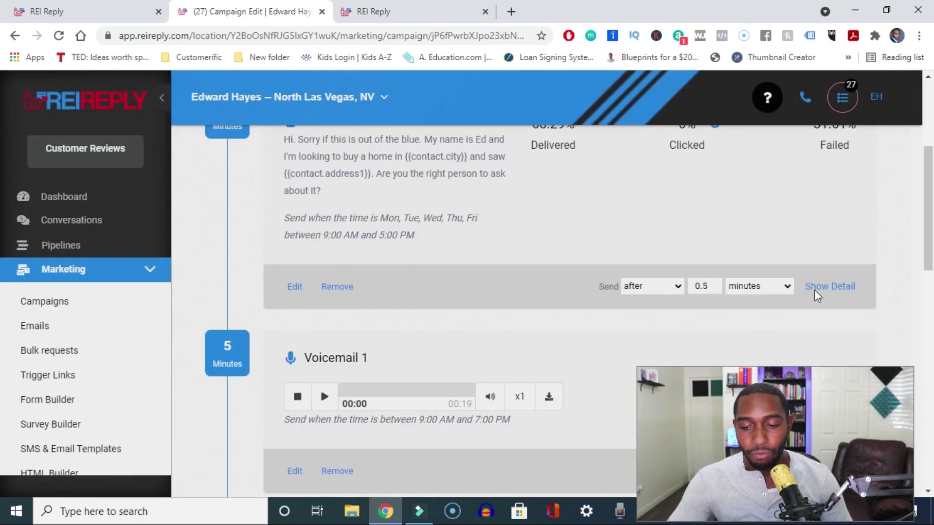
mouse_move(932, 247)
mouse_down()
mouse_move(932, 274)
mouse_move(932, 253)
mouse_up()
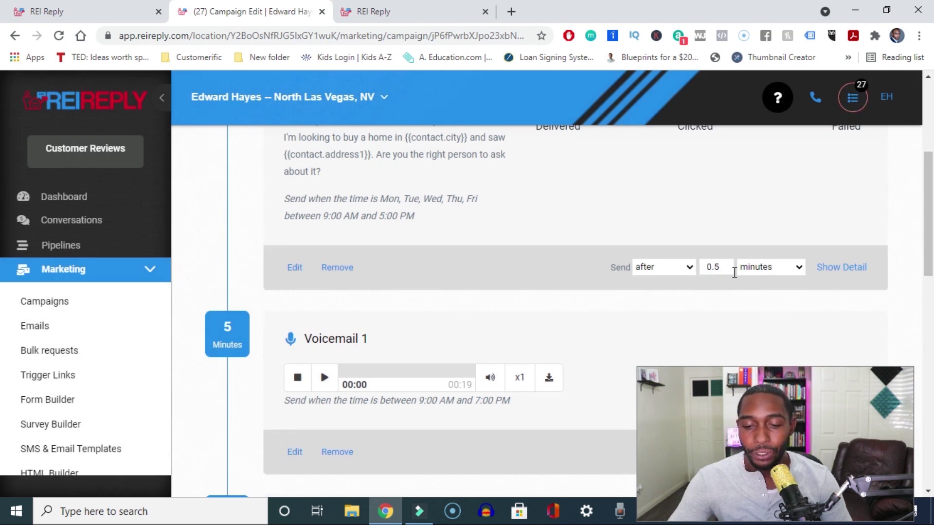
drag(928, 249, 926, 272)
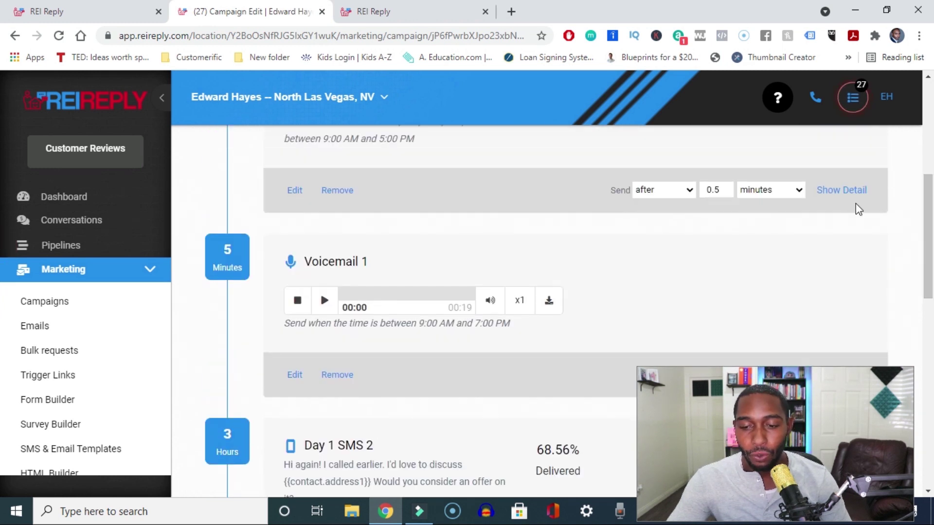
click(852, 191)
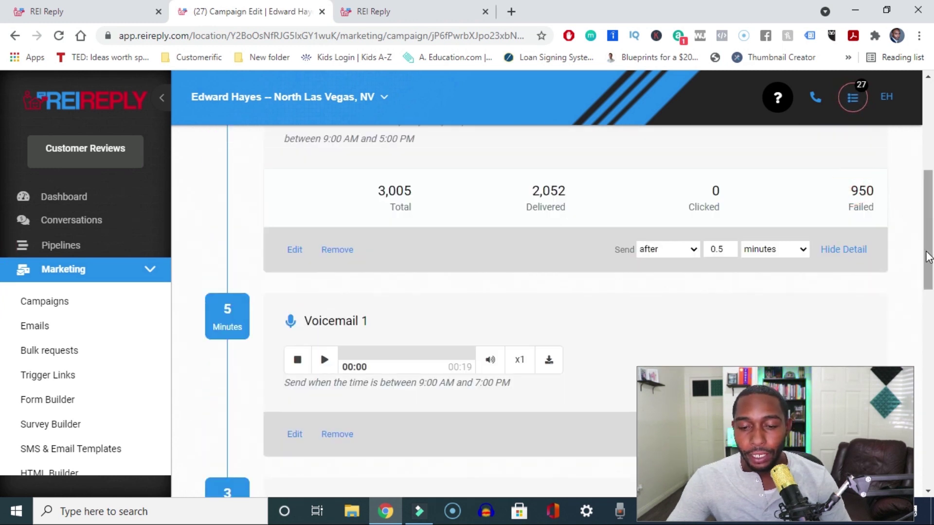
Review the first SMS's statistics and the voicemail and SMS follow-ups after it, including their delays and sending windows
scroll(2, 253, up, 1)
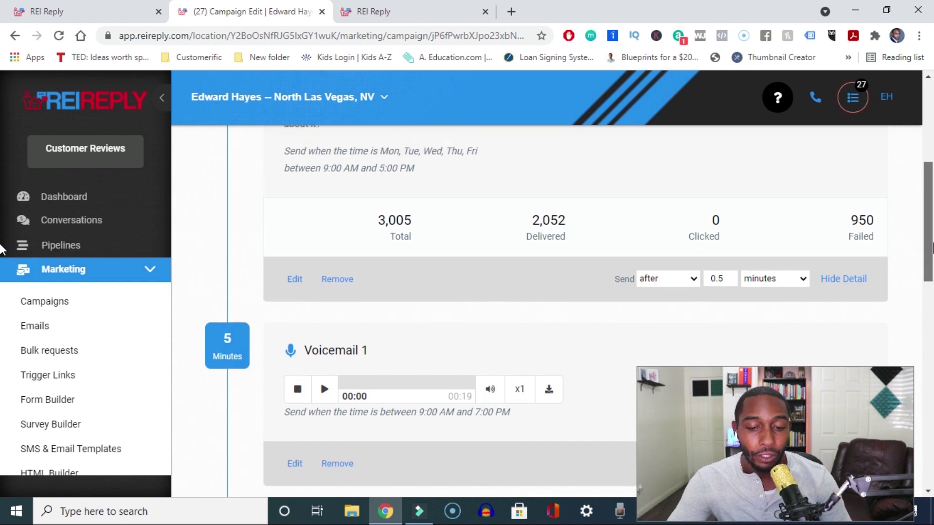
scroll(2, 249, down, 3)
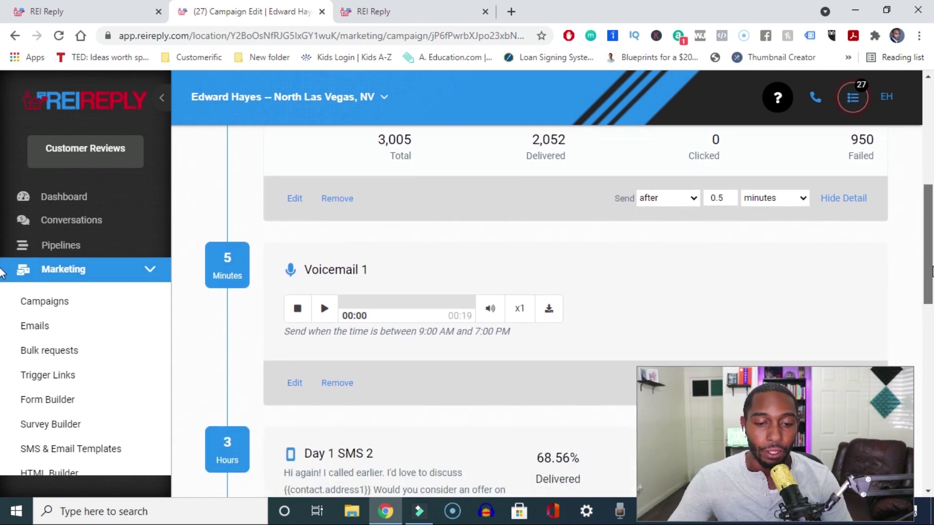
scroll(2, 294, down, 1)
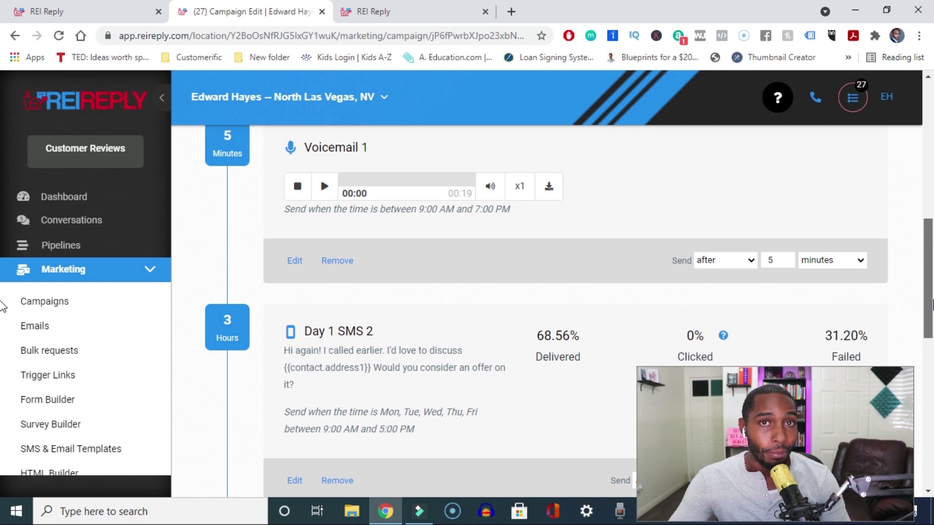
scroll(2, 316, down, 2)
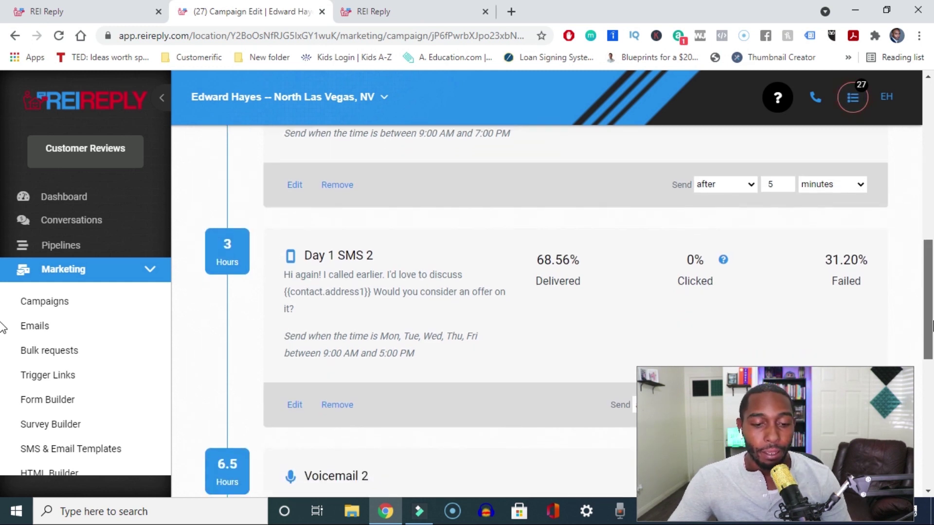
scroll(3, 328, down, 10)
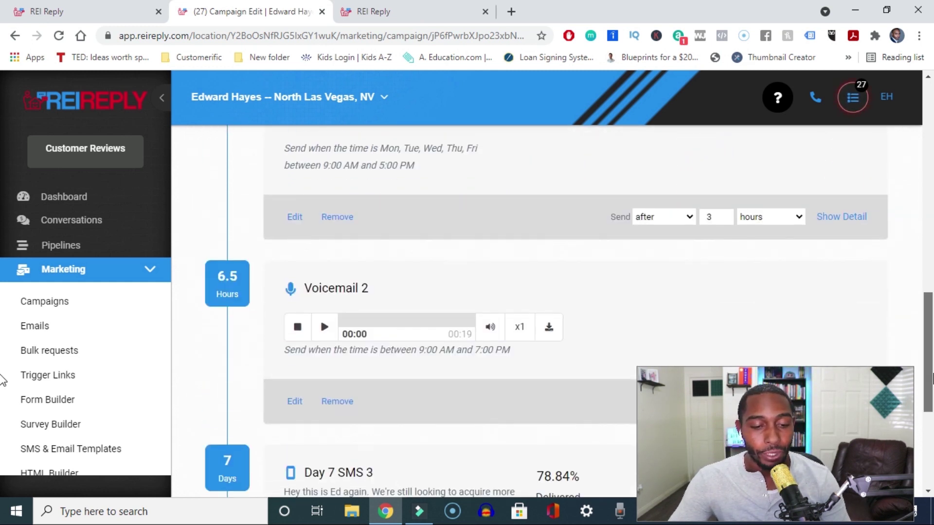
scroll(2, 453, up, 10)
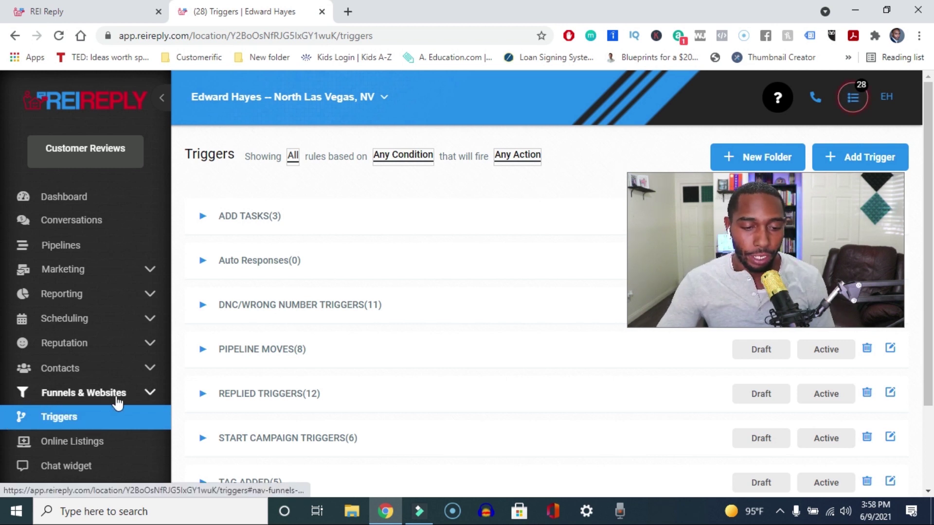
Expand the "DNC/WRONG NUMBER TRIGGERS" folder and look through the triggers it contains
click(266, 336)
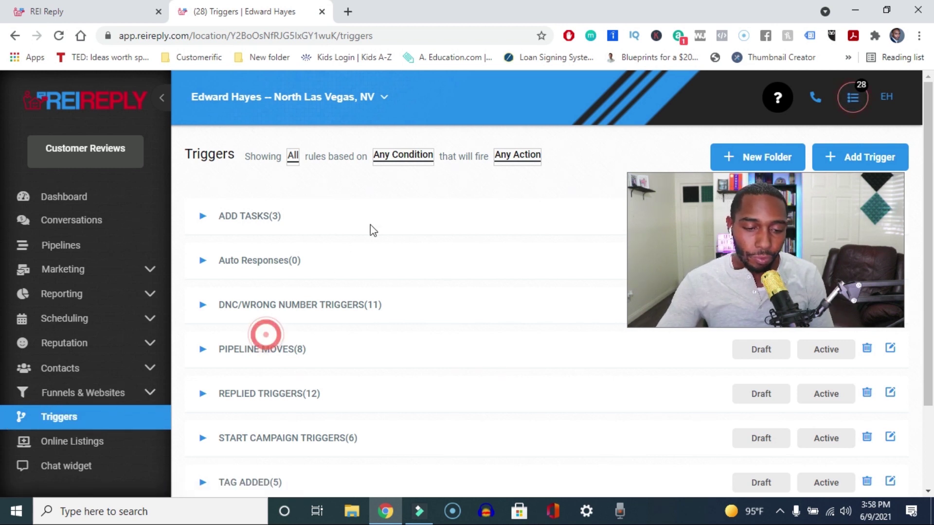
click(332, 311)
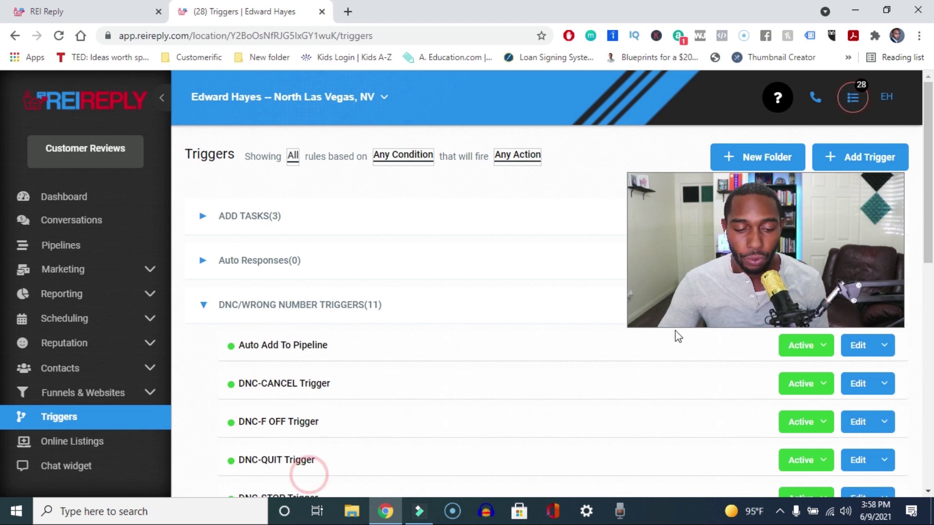
drag(930, 248, 931, 369)
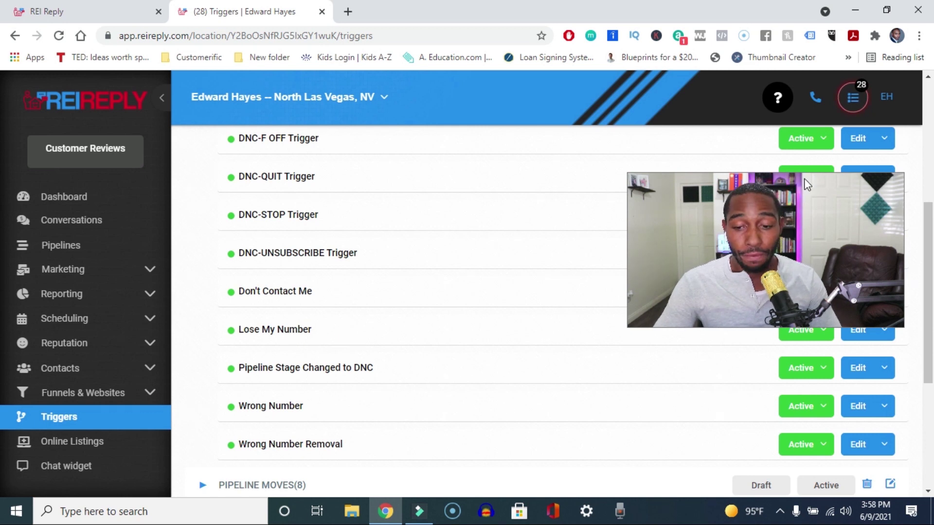
drag(803, 181, 573, 381)
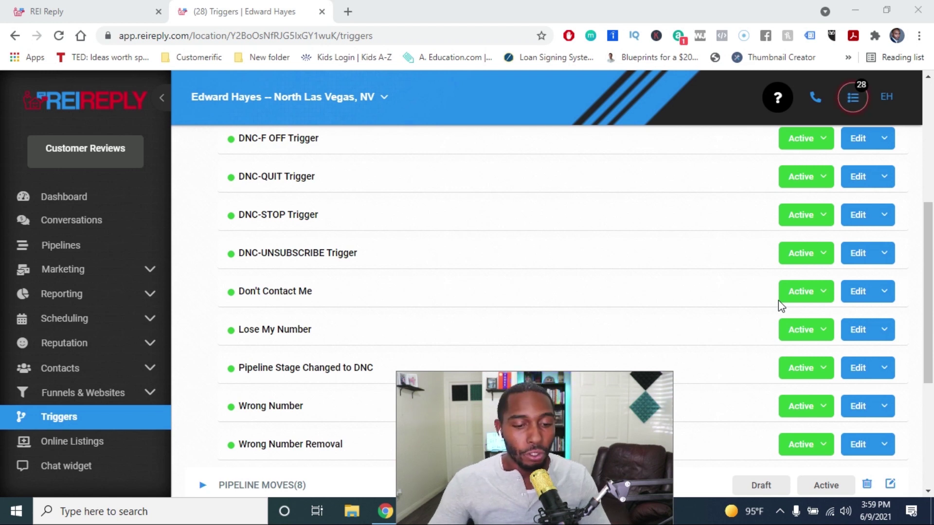
Create a new trigger named "tEST 1" in the "ADD TASKS" folder
drag(930, 308, 919, 145)
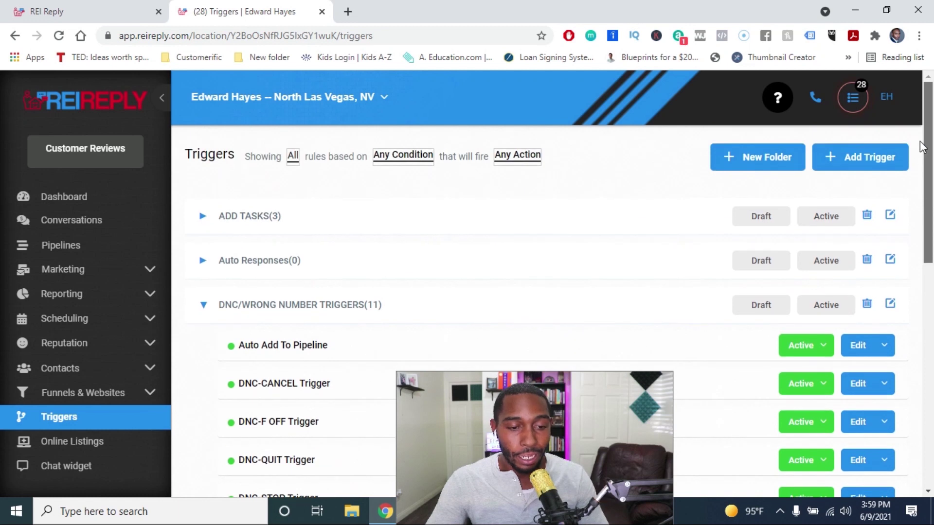
click(847, 159)
click(381, 209)
text(tEST 1)
click(342, 271)
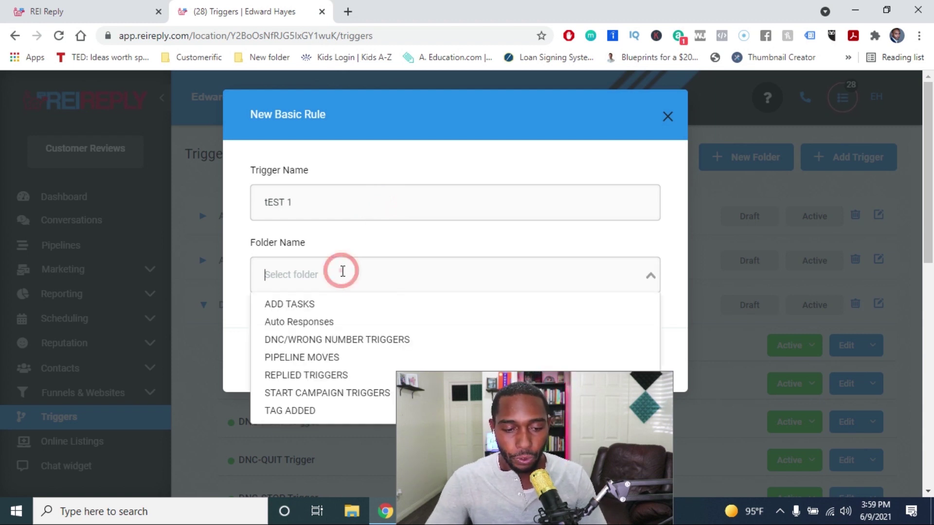
click(335, 305)
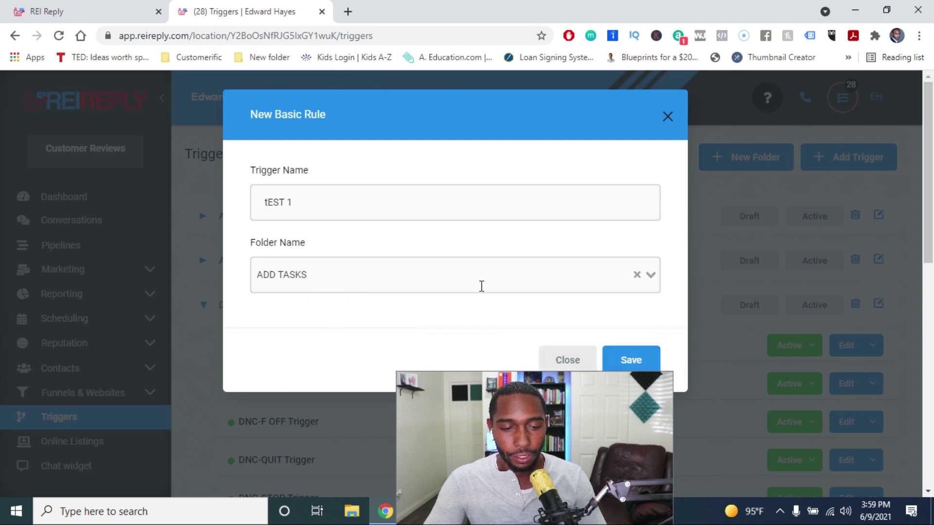
click(629, 360)
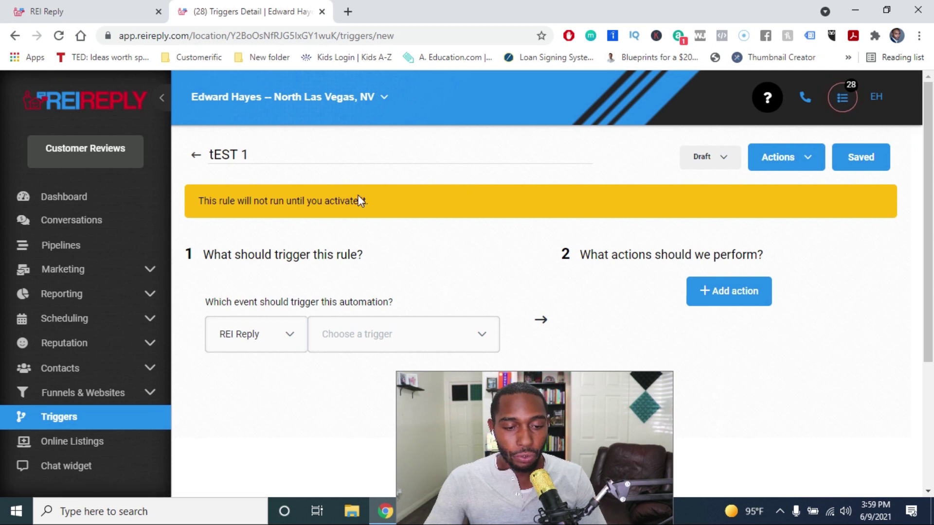
Set the event that starts the "tEST 1" rule to Customer Replied
scroll(442, 192, down, 2)
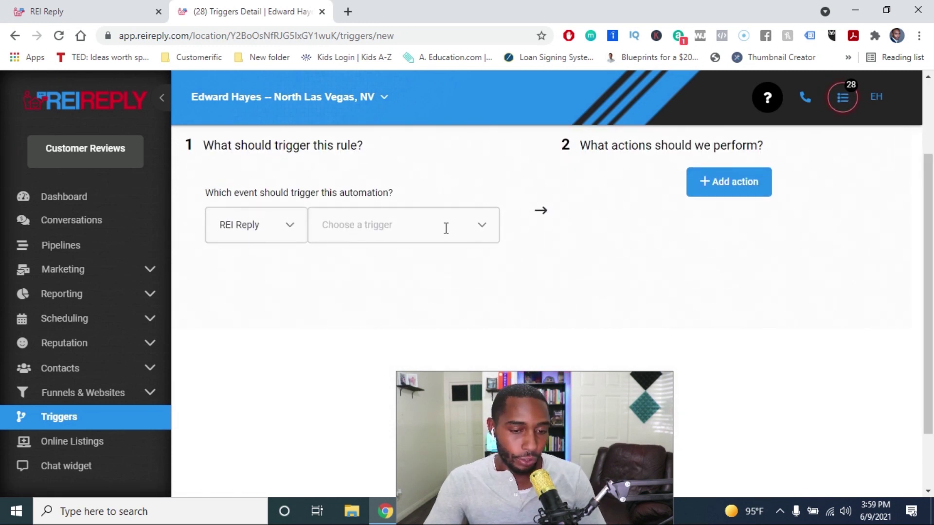
click(494, 230)
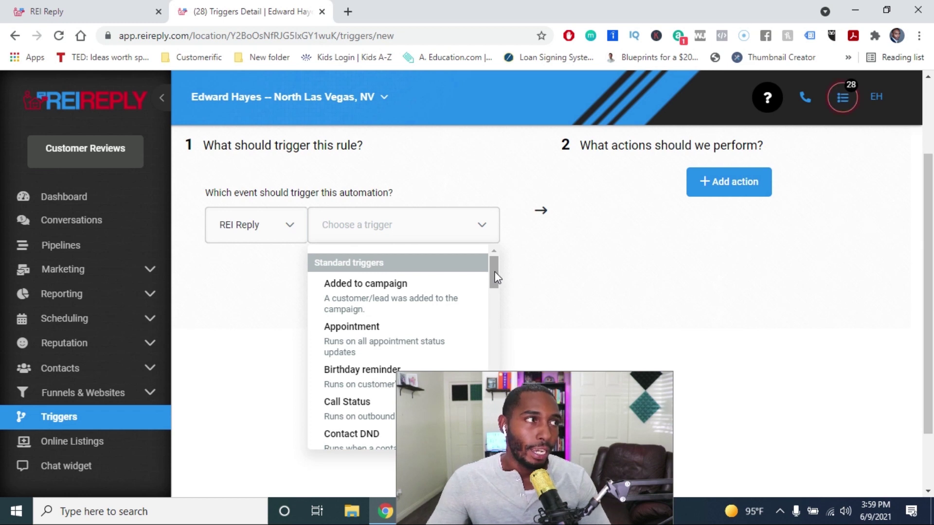
drag(495, 277, 489, 320)
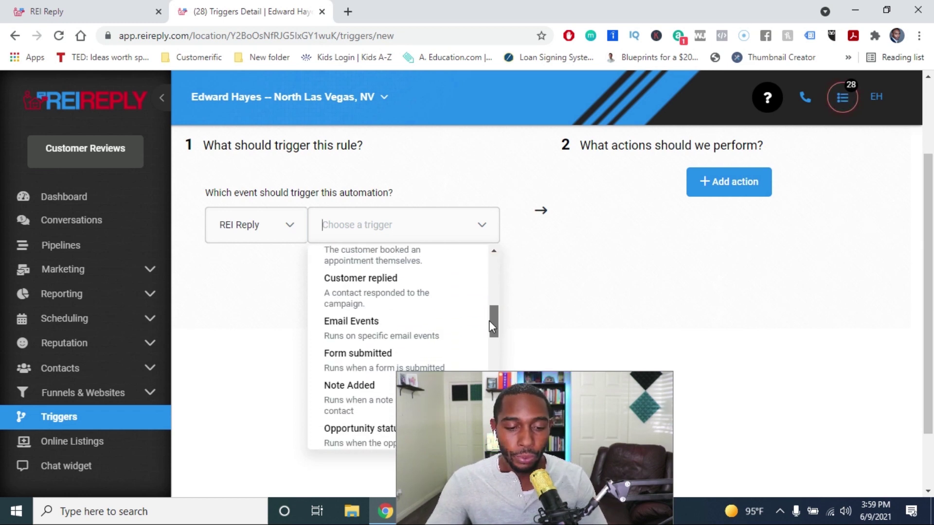
click(390, 301)
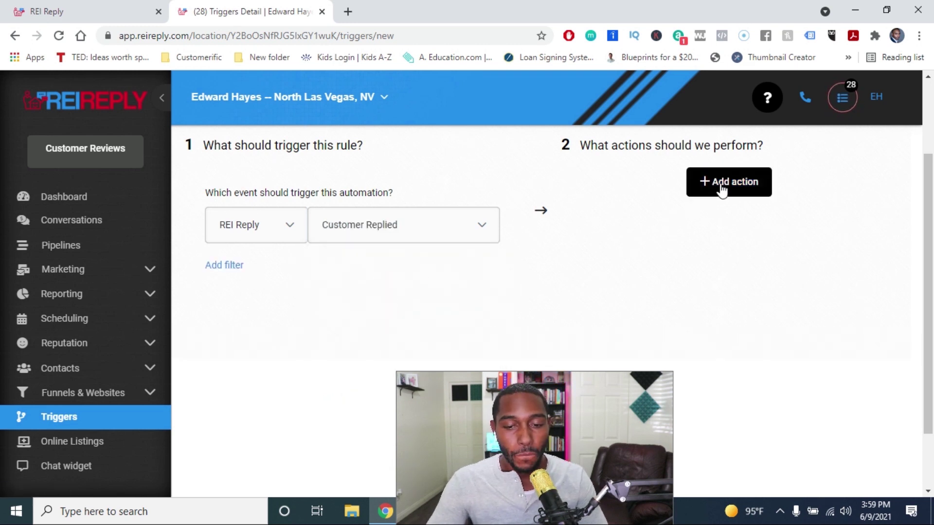
Add a Contains Phrase filter to the Customer Replied event with the phrase "fuck off"
scroll(272, 258, up, 2)
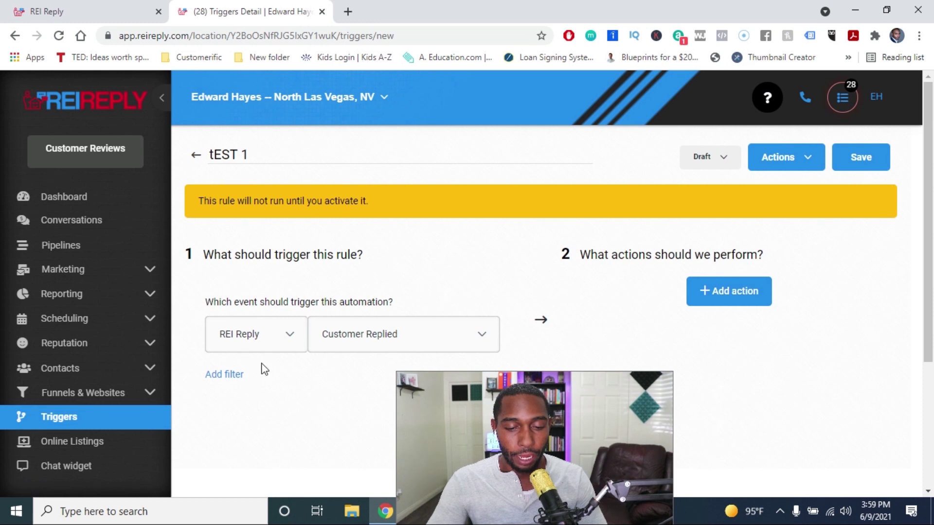
click(239, 377)
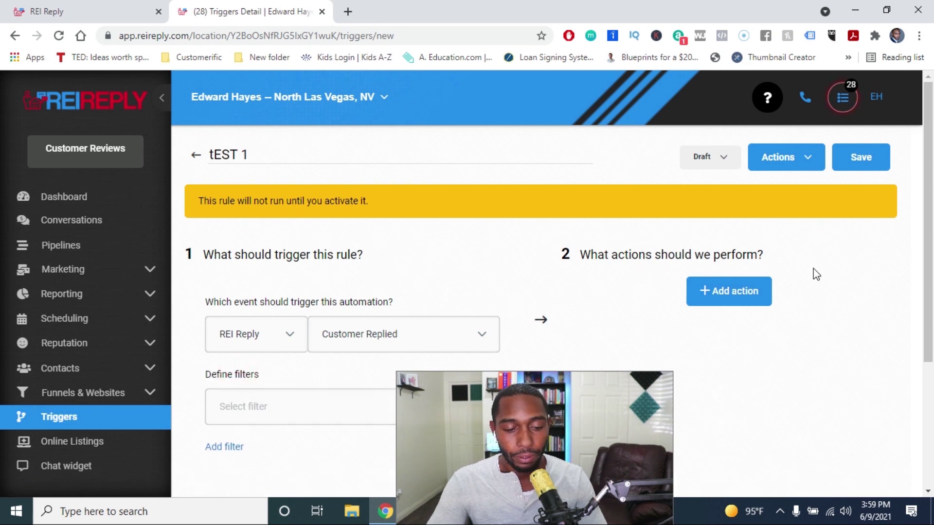
scroll(843, 302, down, 2)
click(465, 282)
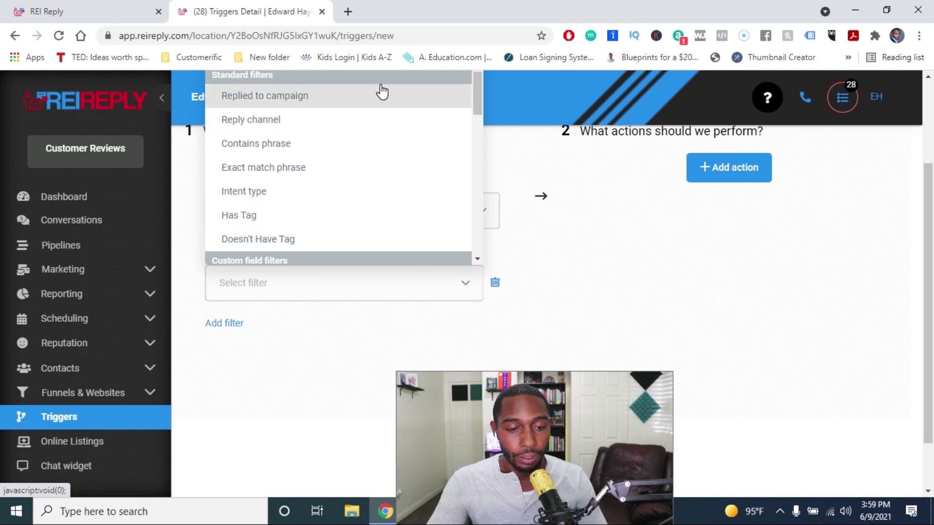
click(278, 149)
click(405, 277)
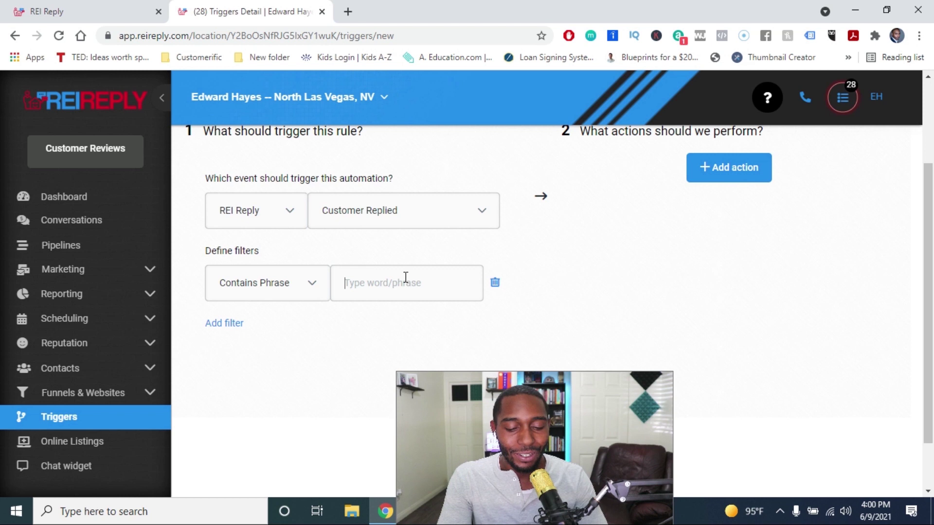
text(fuck off)
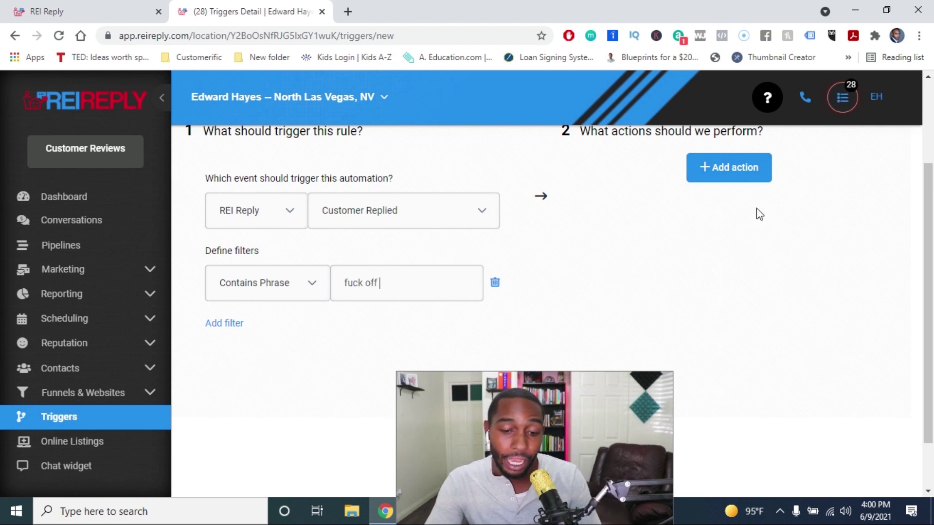
Add a "Set contact DND" action to the rule and set it to enable DND for the contact
click(715, 176)
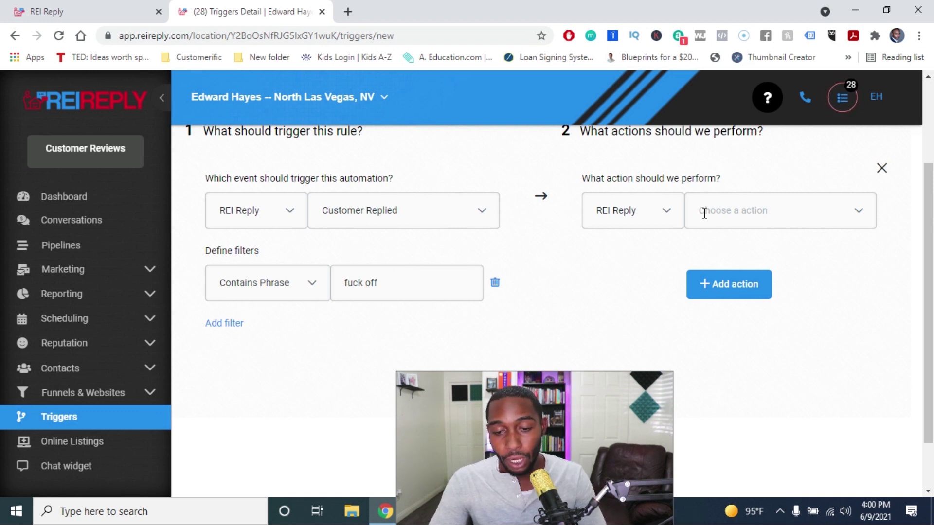
click(815, 222)
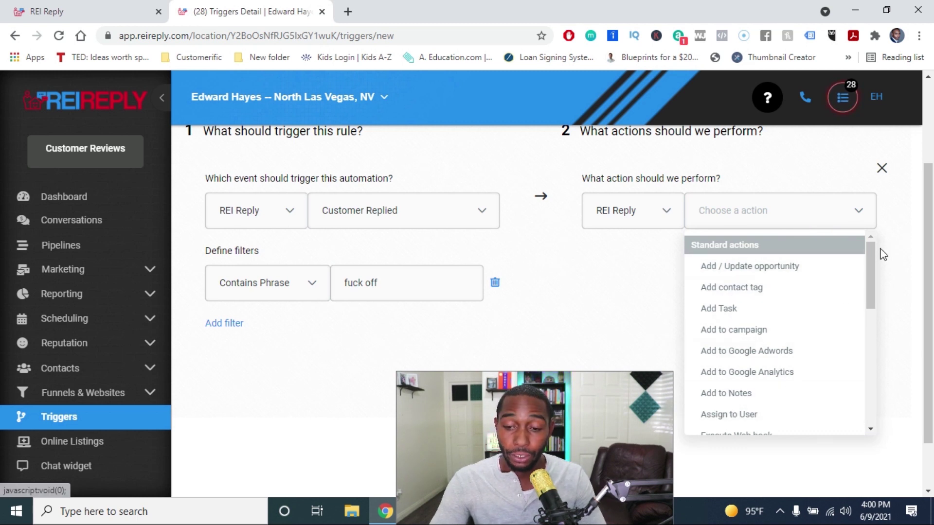
drag(873, 285, 870, 325)
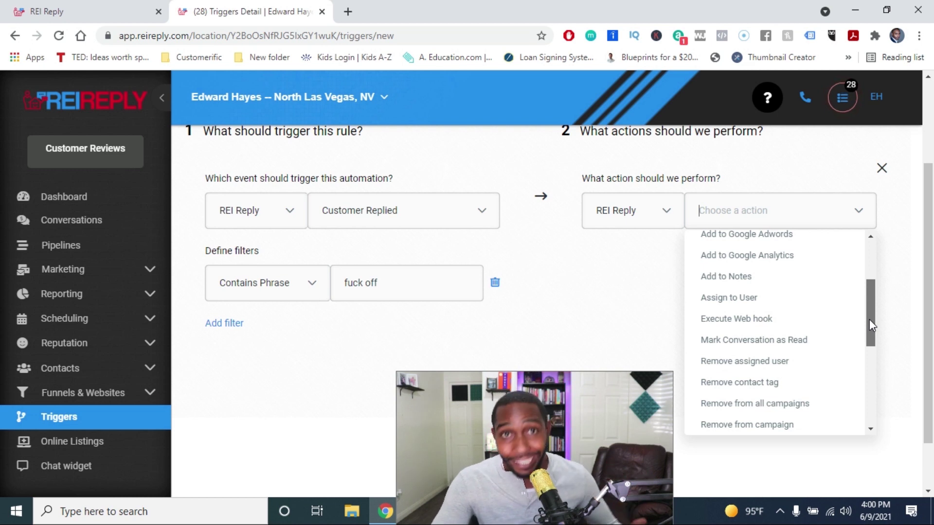
drag(868, 319, 868, 338)
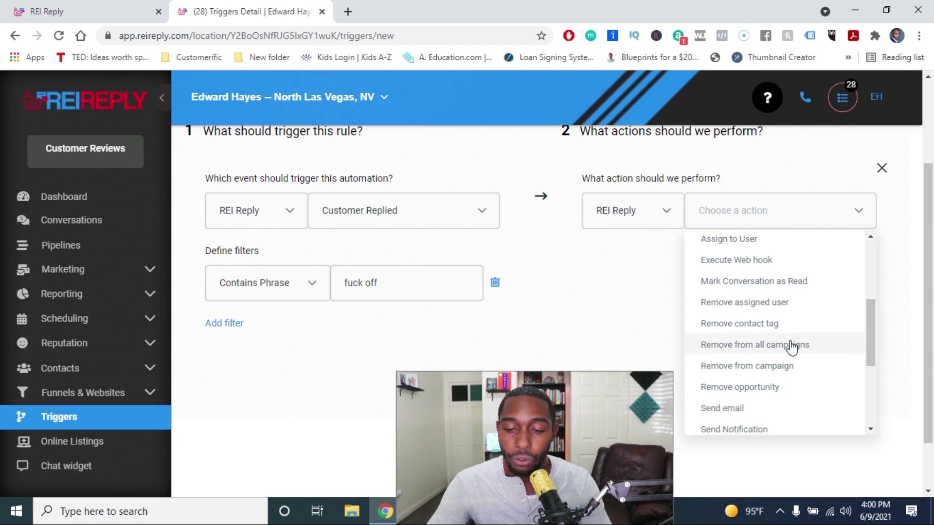
click(865, 354)
drag(866, 355, 787, 387)
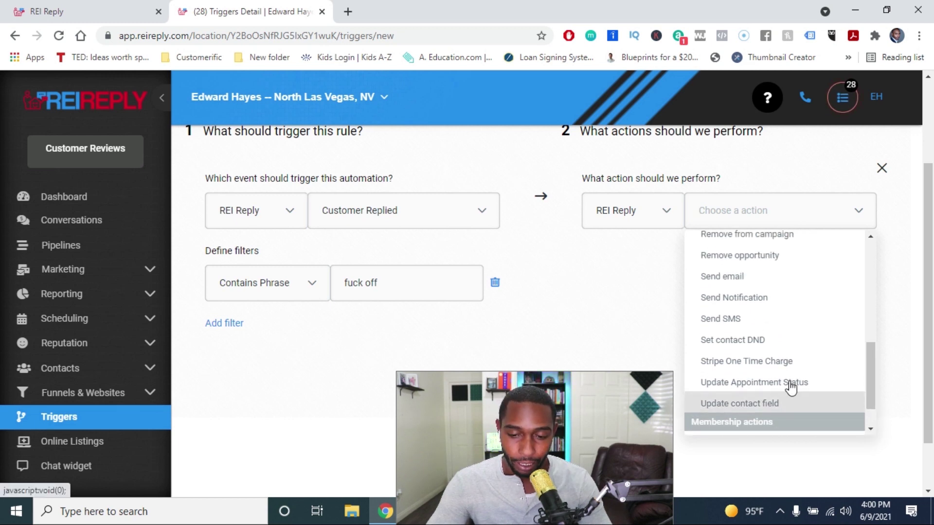
click(727, 339)
click(777, 255)
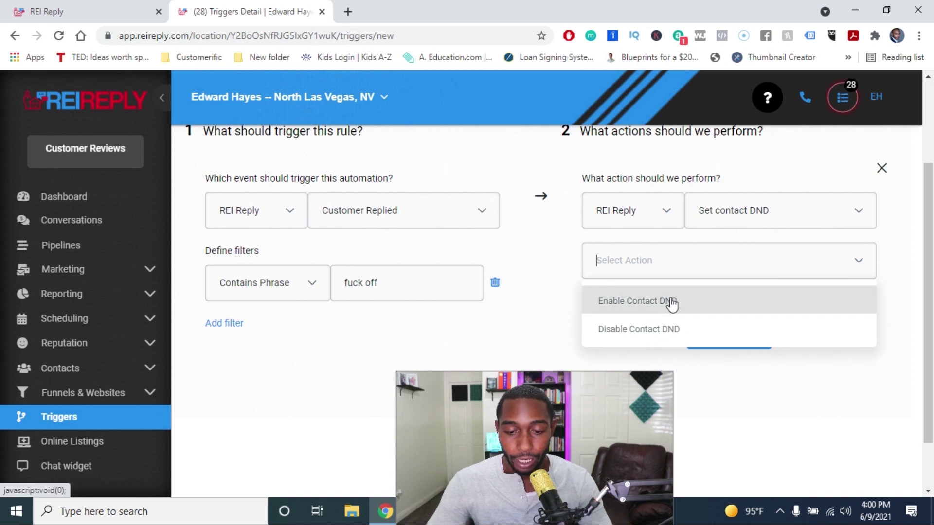
click(671, 303)
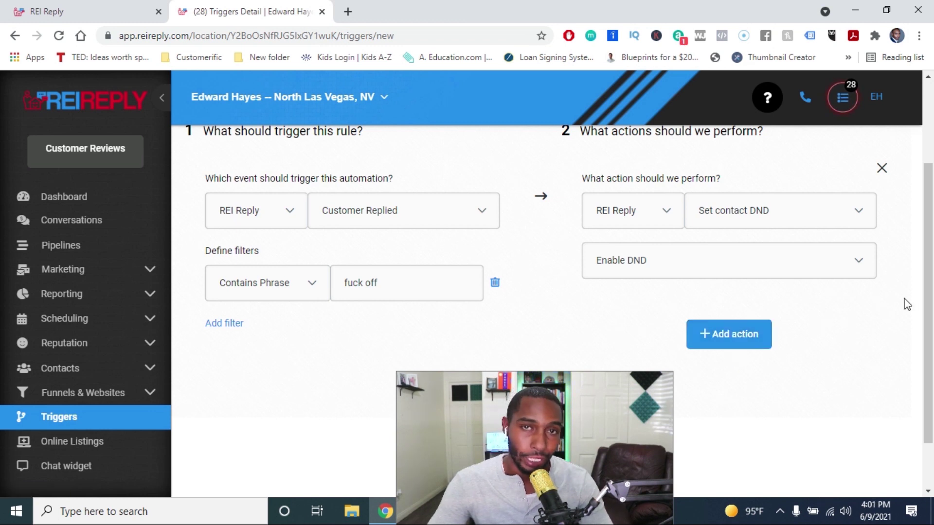
Add a second REI Reply action to the rule and set it to Remove From All Campaigns
click(743, 339)
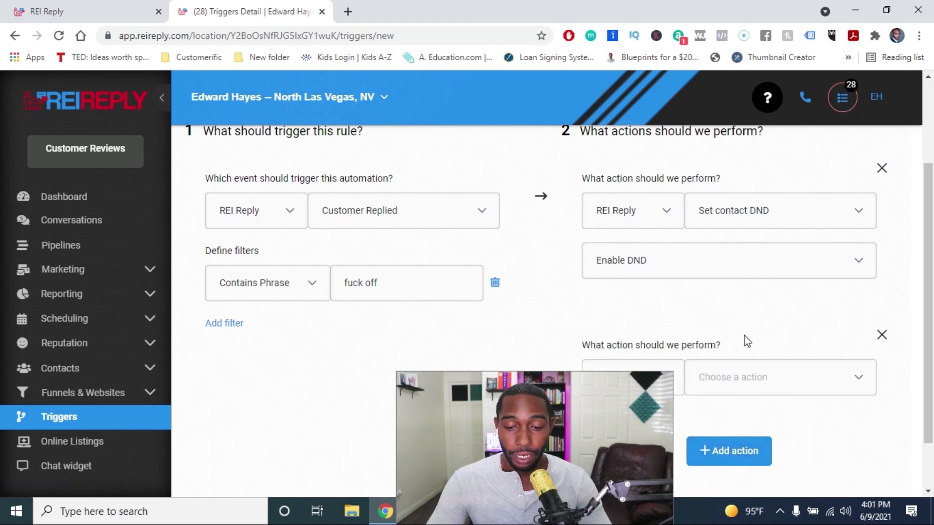
scroll(927, 391, down, 2)
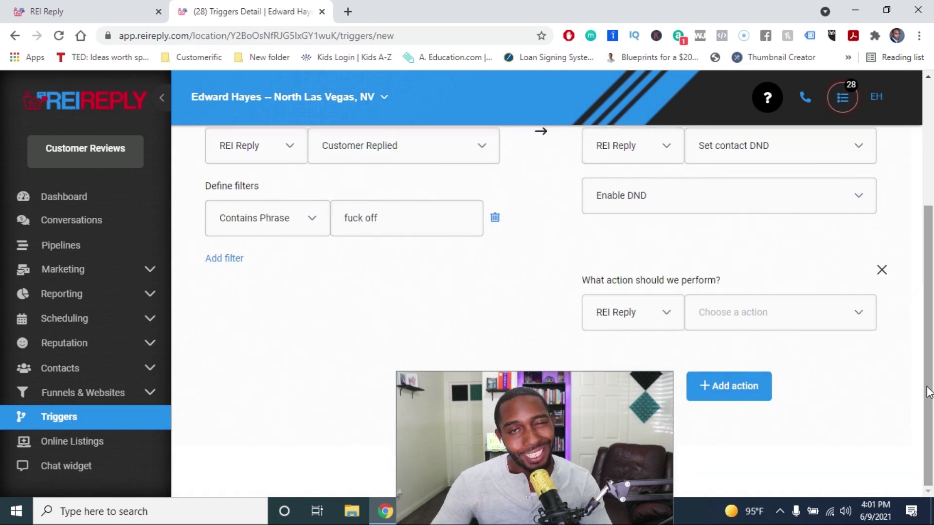
click(811, 311)
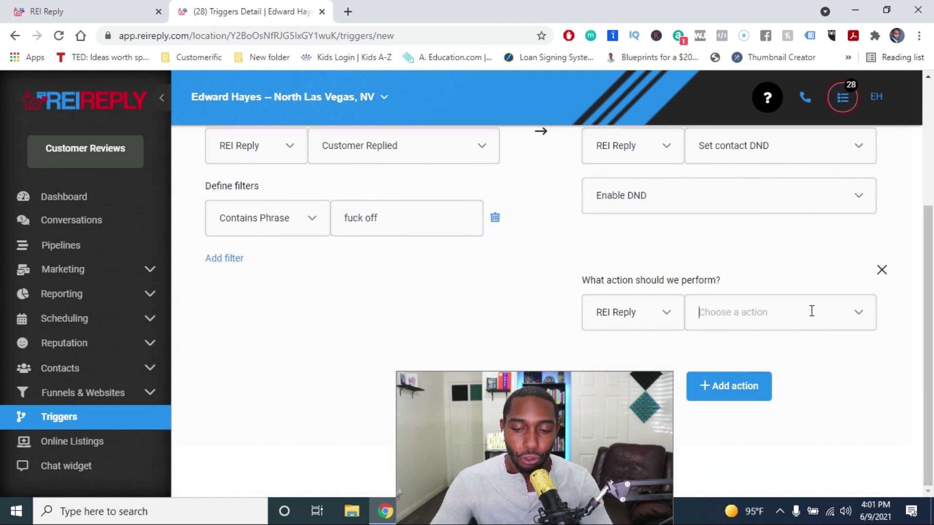
drag(873, 171, 880, 228)
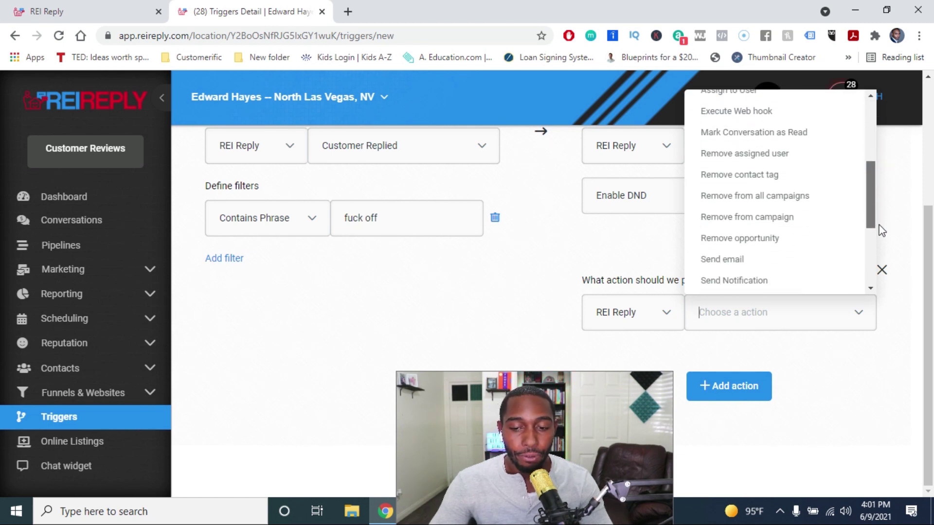
click(801, 196)
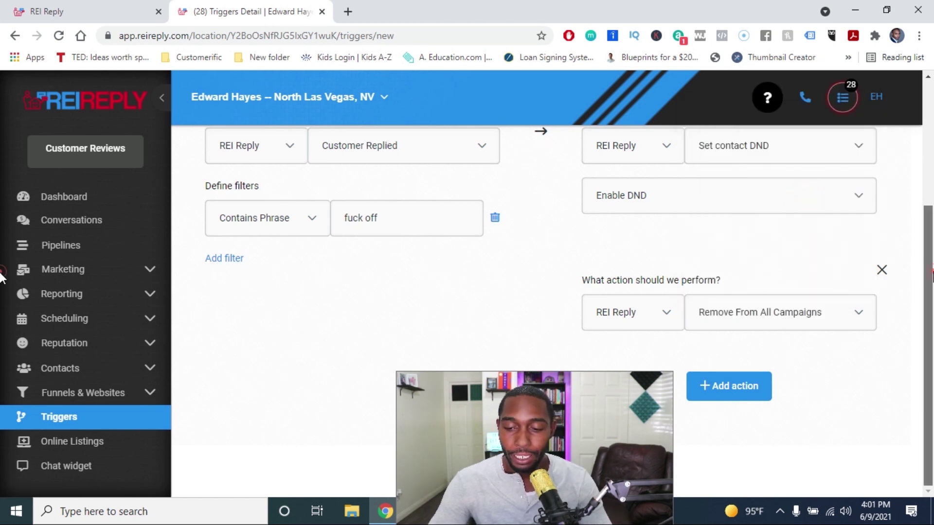
Switch the "tEST 1" rule from Draft to Active and save it
scroll(917, 155, up, 3)
scroll(916, 155, up, 1)
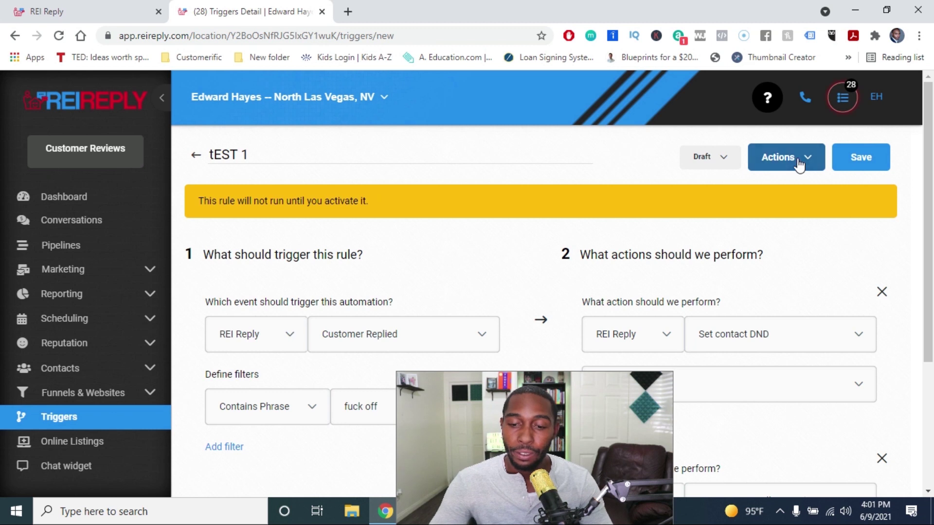
click(737, 166)
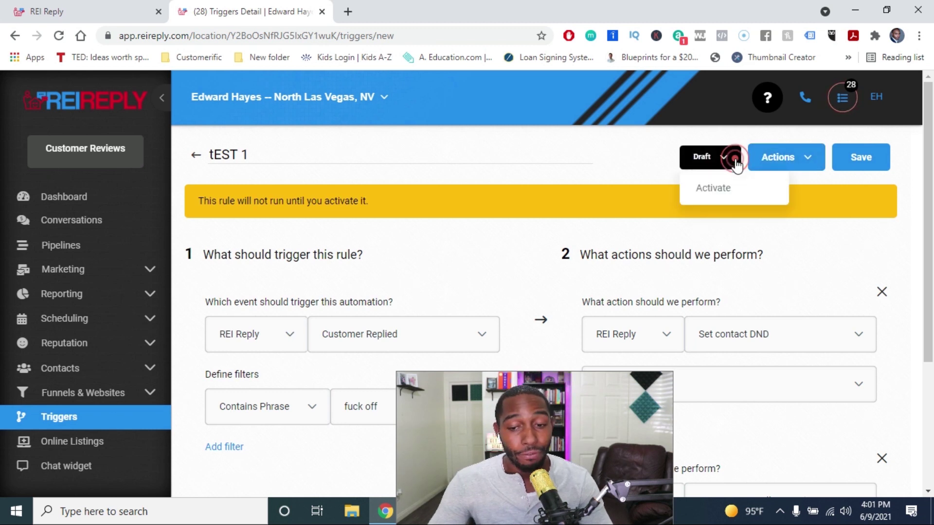
click(711, 195)
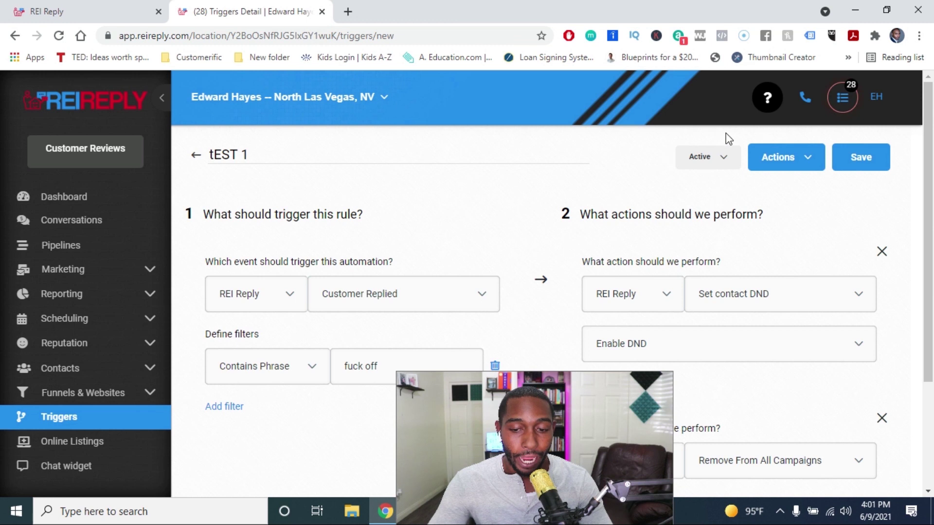
click(816, 165)
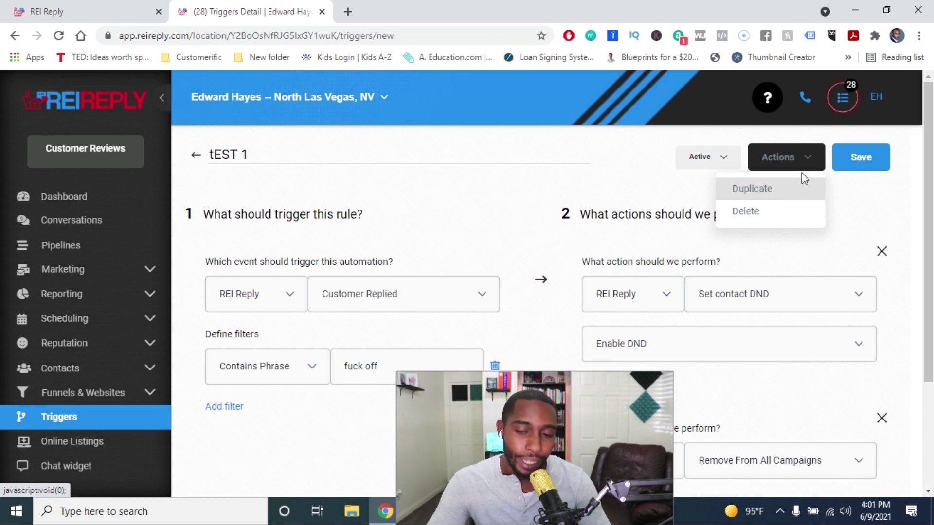
click(877, 161)
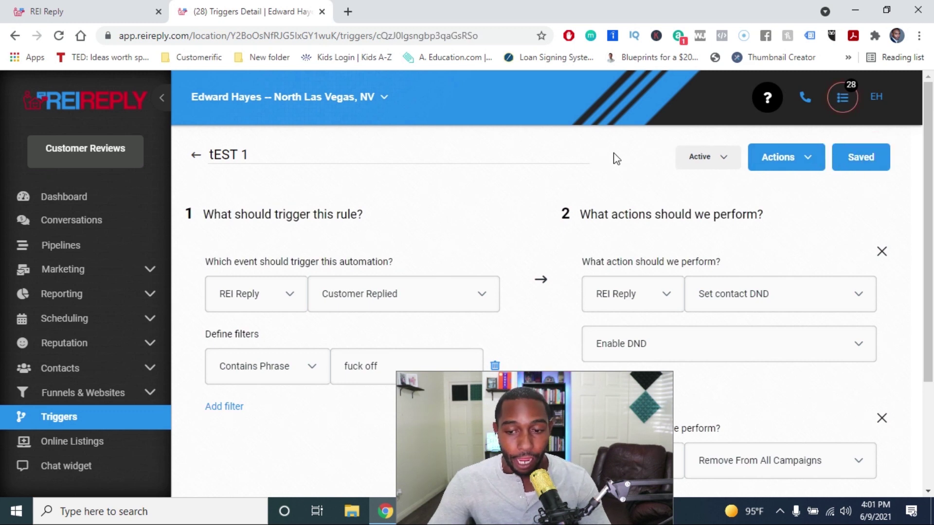
Review the Facebook and REI Reply options for the rule's first action and return to the Triggers list without saving
click(197, 157)
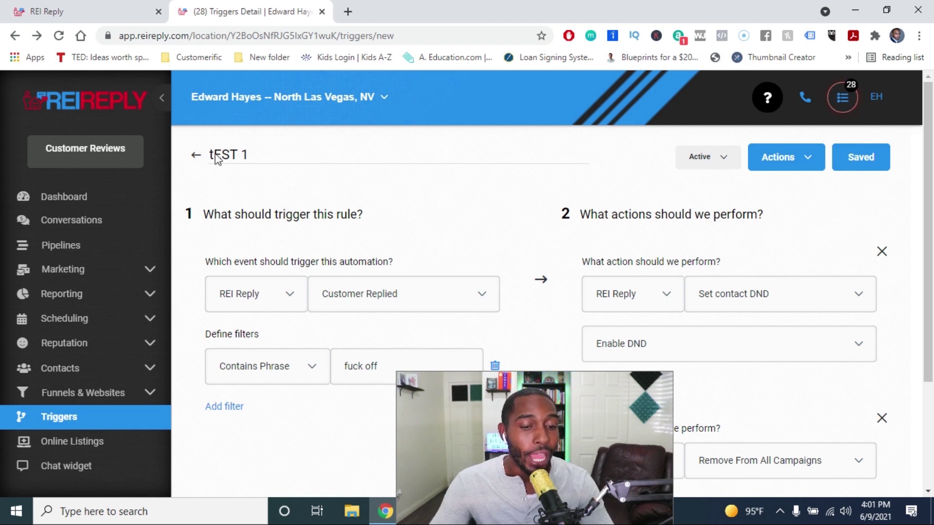
click(788, 298)
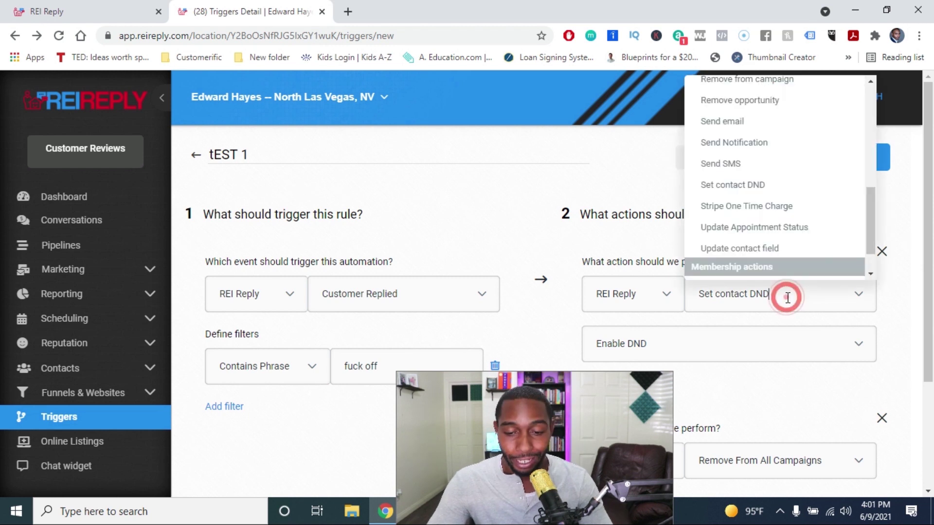
click(660, 292)
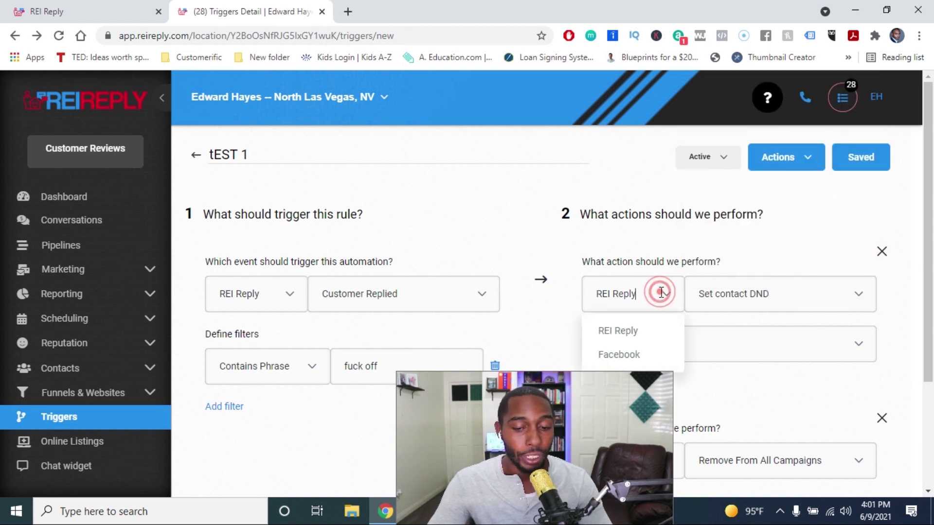
click(639, 355)
click(791, 291)
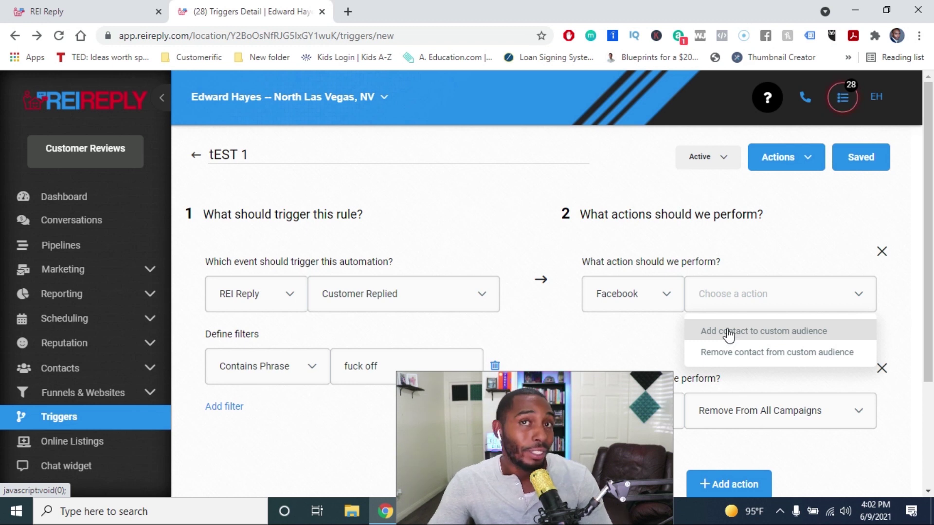
click(669, 300)
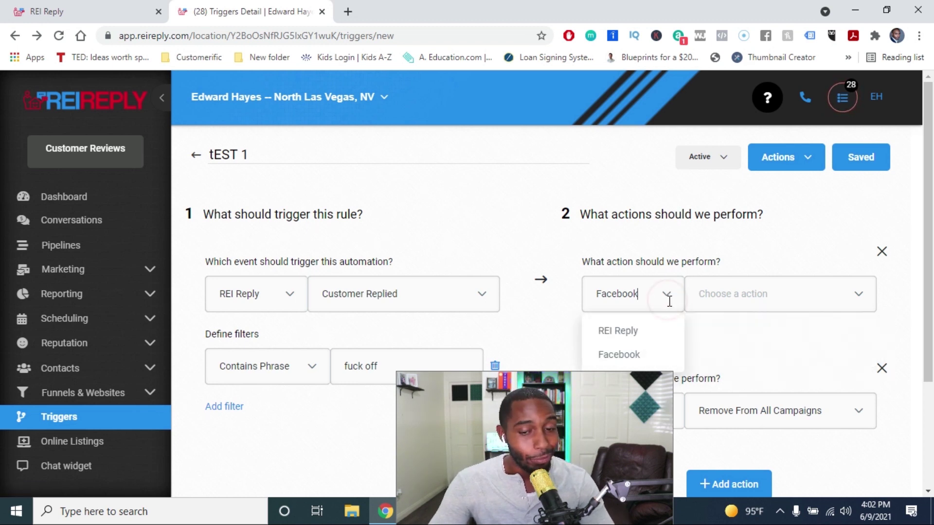
click(626, 331)
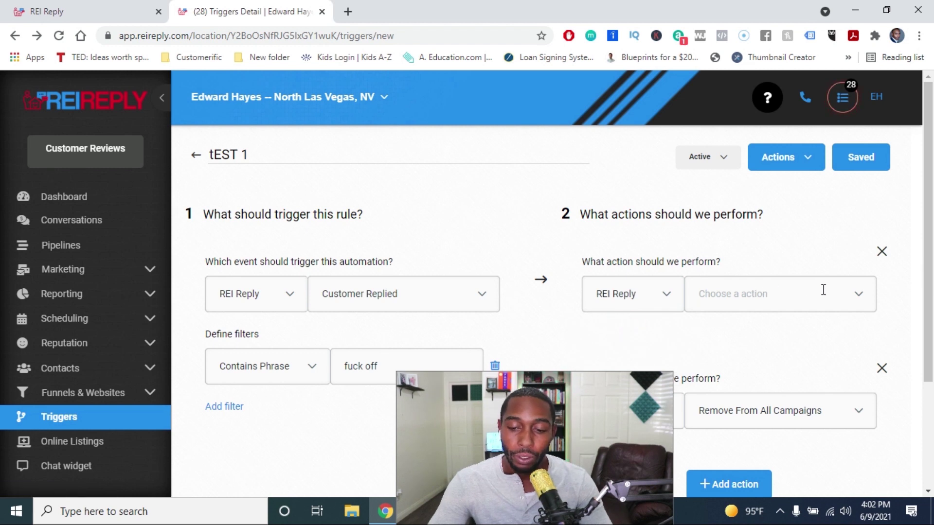
click(858, 296)
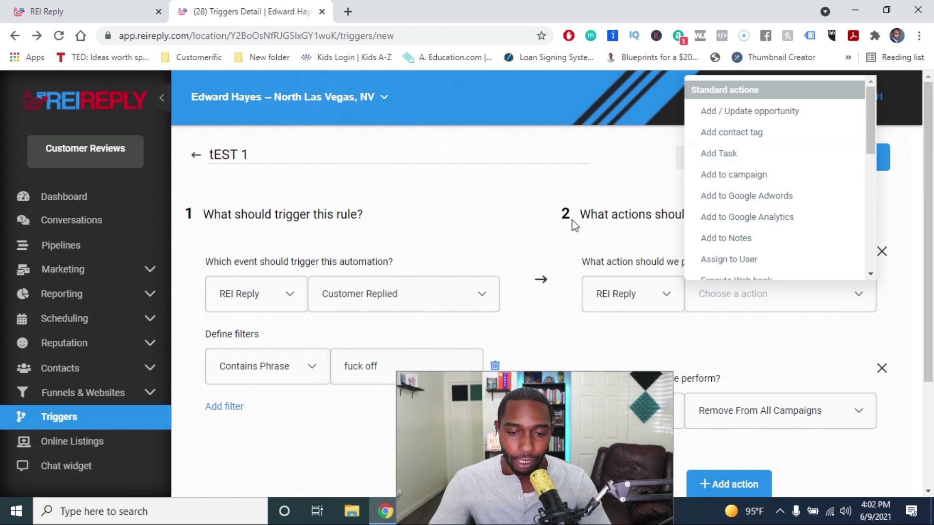
click(486, 203)
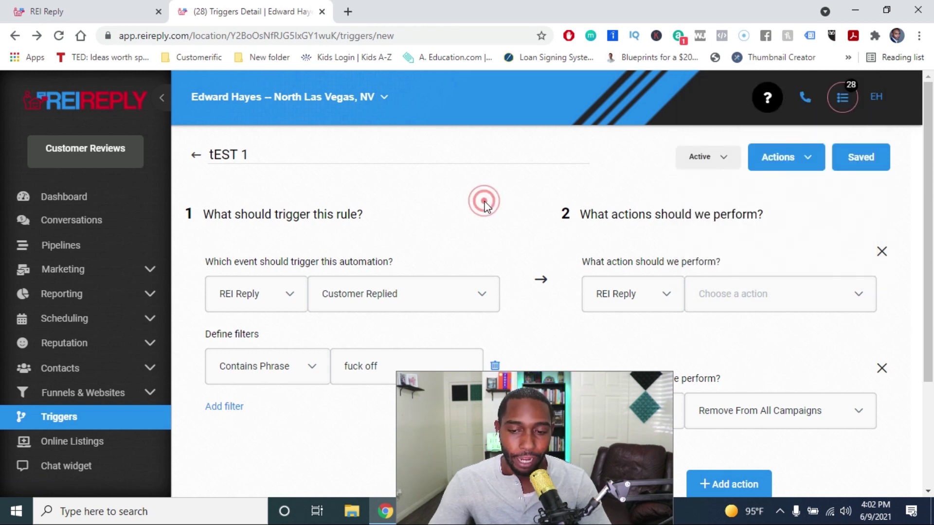
click(196, 155)
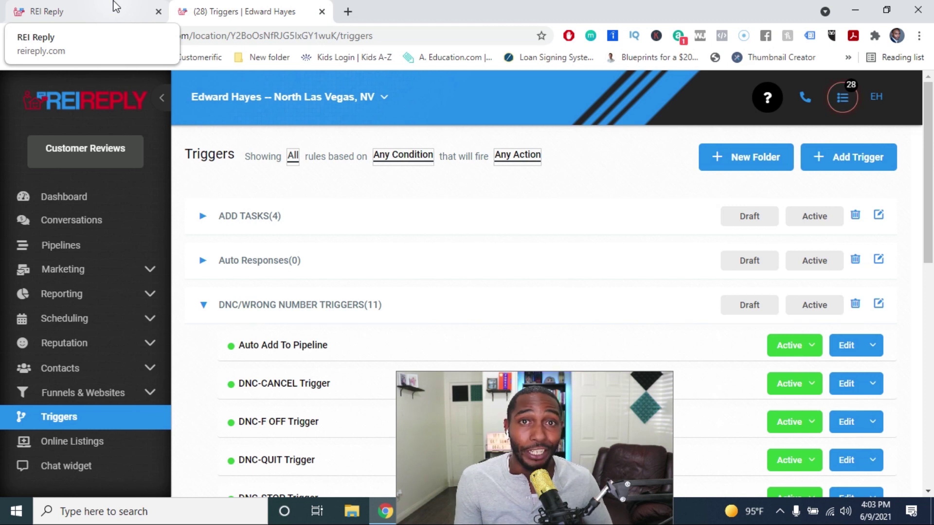
Open the Contacts / Smart lists page and start importing contacts
mouse_move(88, 406)
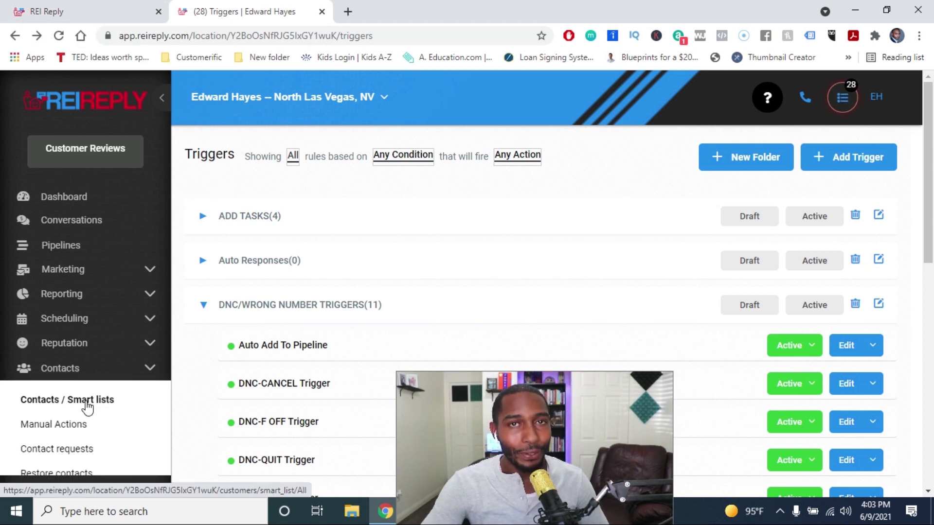
click(149, 372)
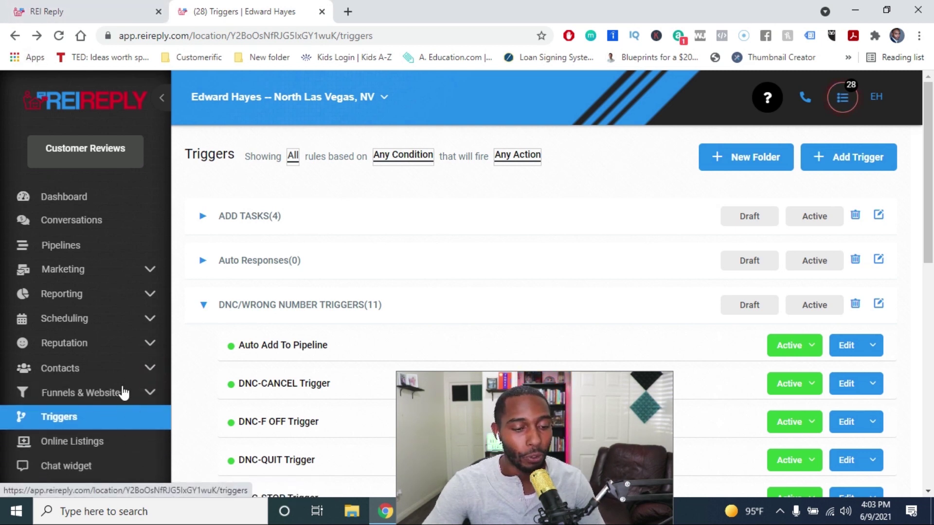
click(150, 369)
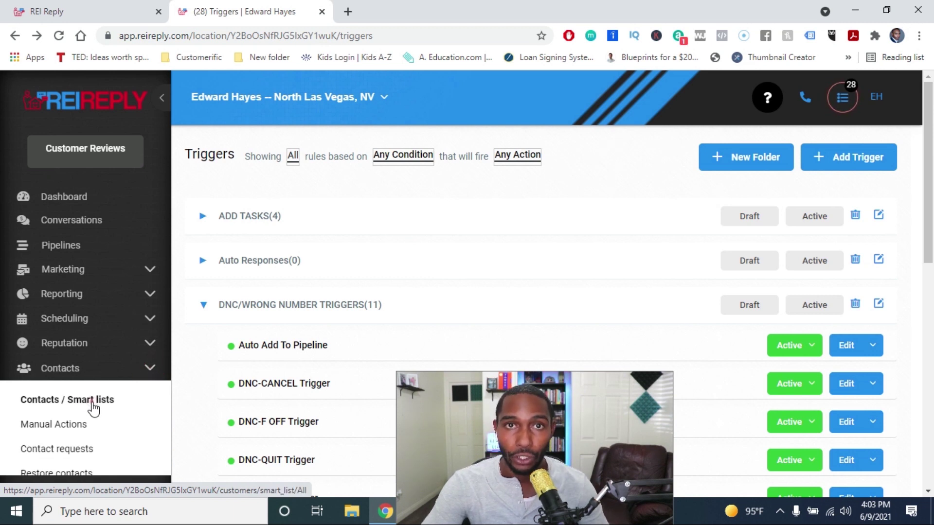
click(92, 401)
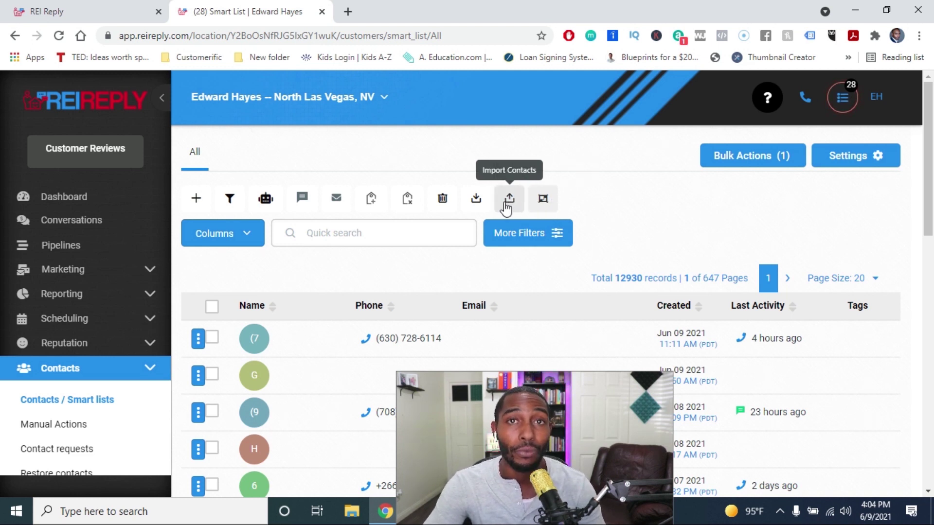
click(505, 204)
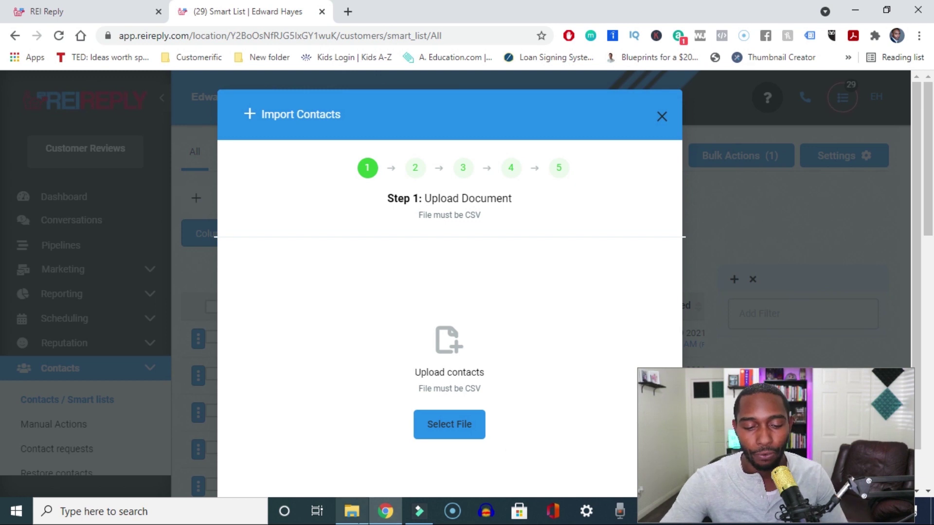
Upload the CSV file "SKIPPED Chicago+Pre+Probate+List" from the Chicago Campaign Lists folder to the contact import
click(354, 511)
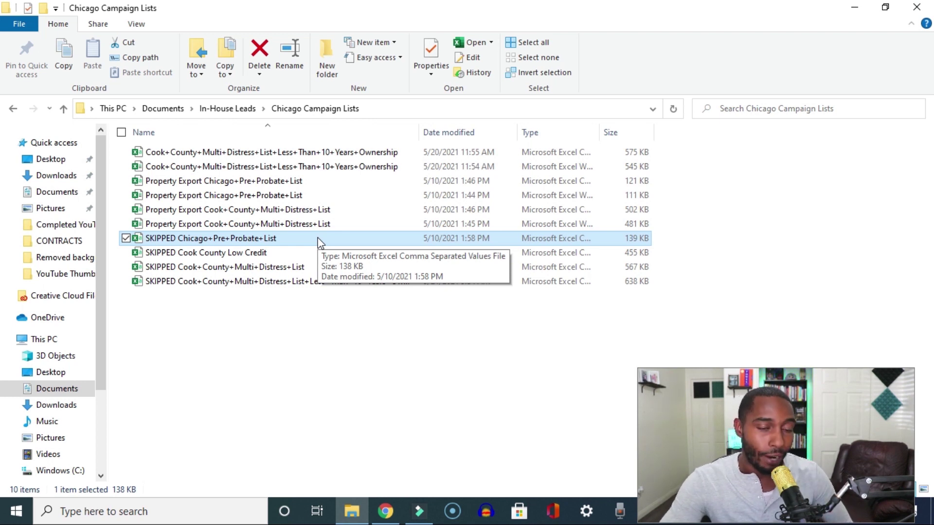
right_click(363, 240)
drag(365, 261, 409, 346)
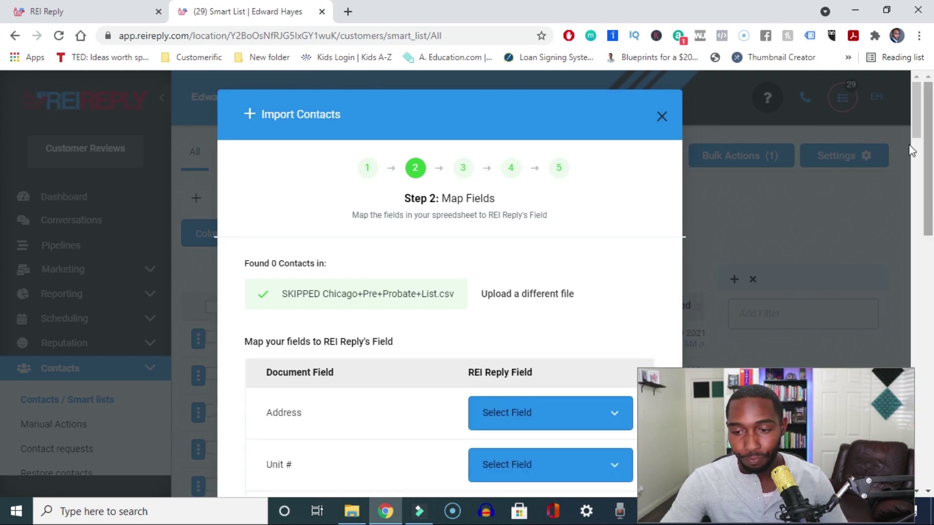
Review how the CSV's document fields are mapped to REI Reply fields, including the options offered for Owner 2 First Name
drag(914, 127, 915, 142)
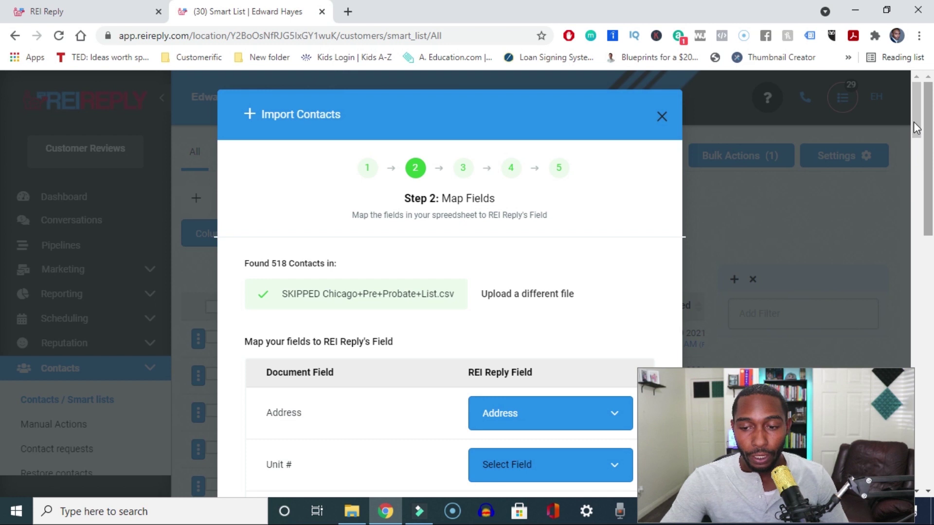
scroll(916, 127, down, 4)
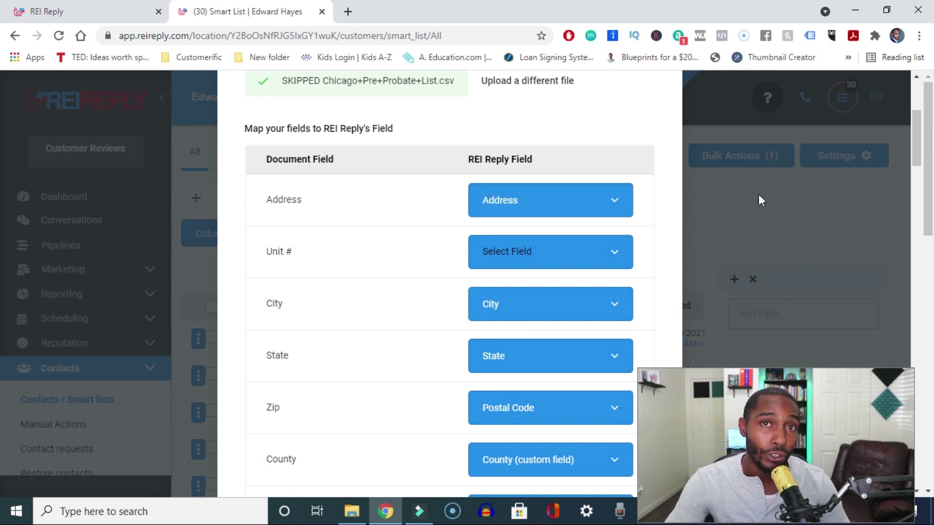
drag(919, 155, 925, 216)
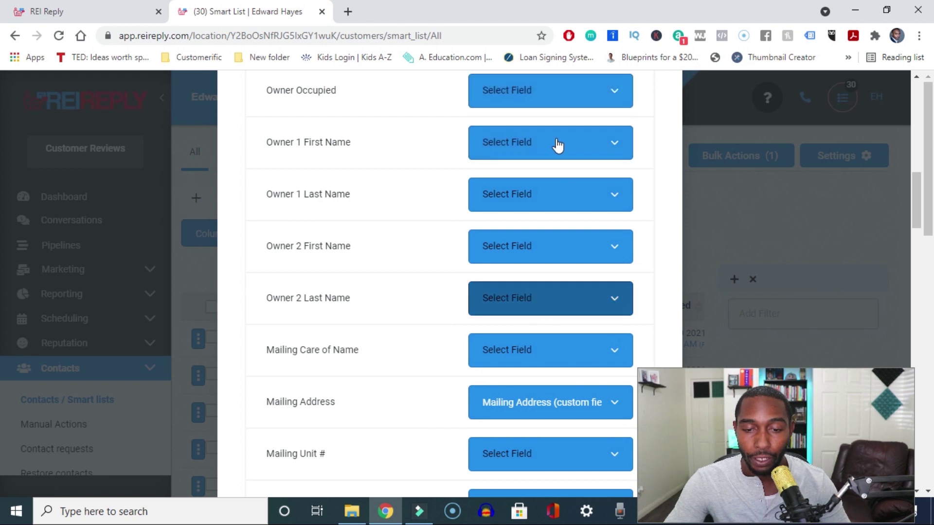
click(610, 251)
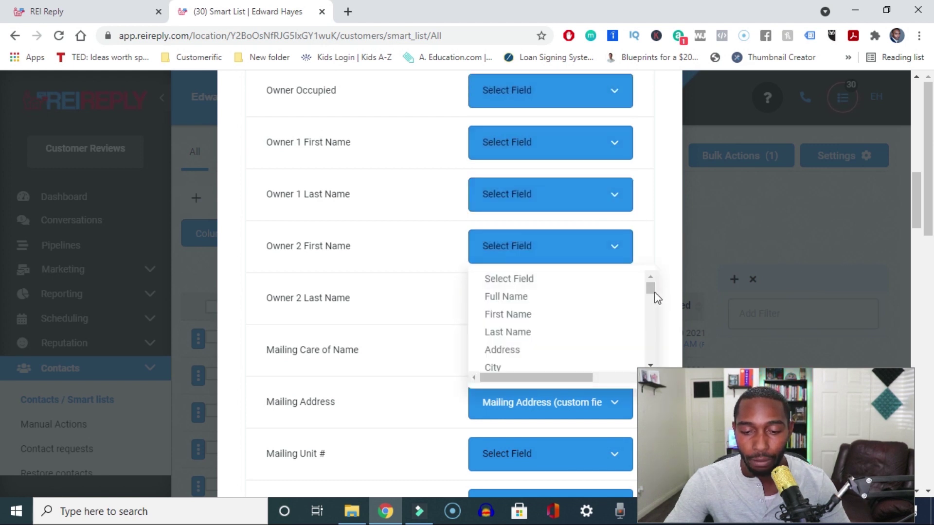
mouse_move(651, 292)
mouse_down()
mouse_move(651, 366)
mouse_move(650, 282)
mouse_up()
click(659, 240)
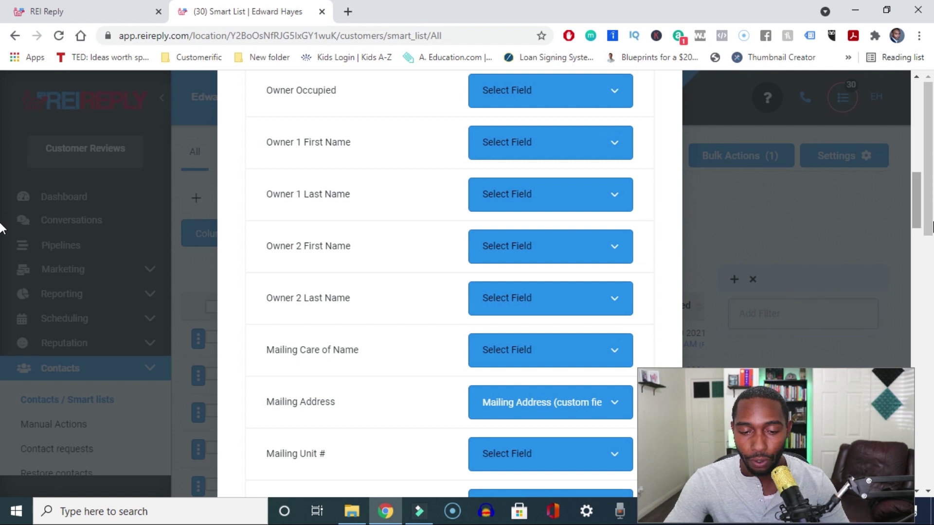
drag(924, 226, 924, 292)
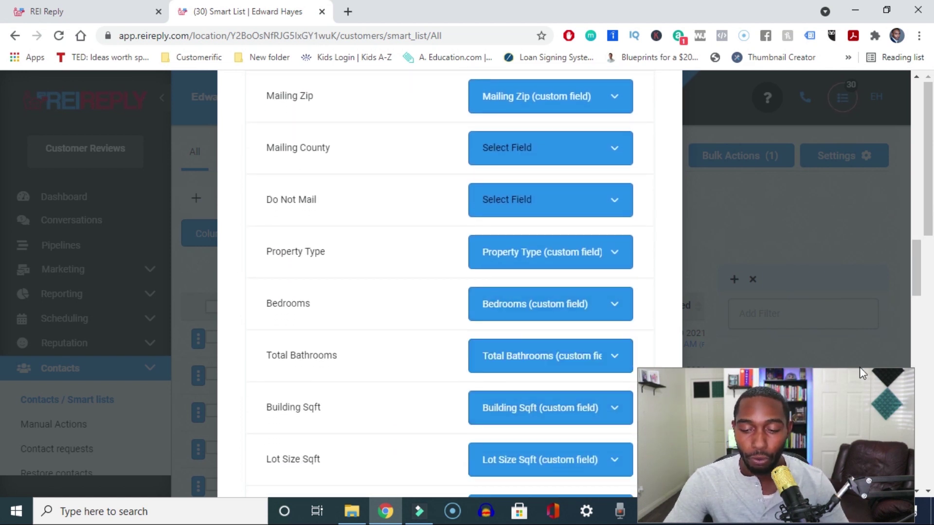
drag(914, 284, 926, 471)
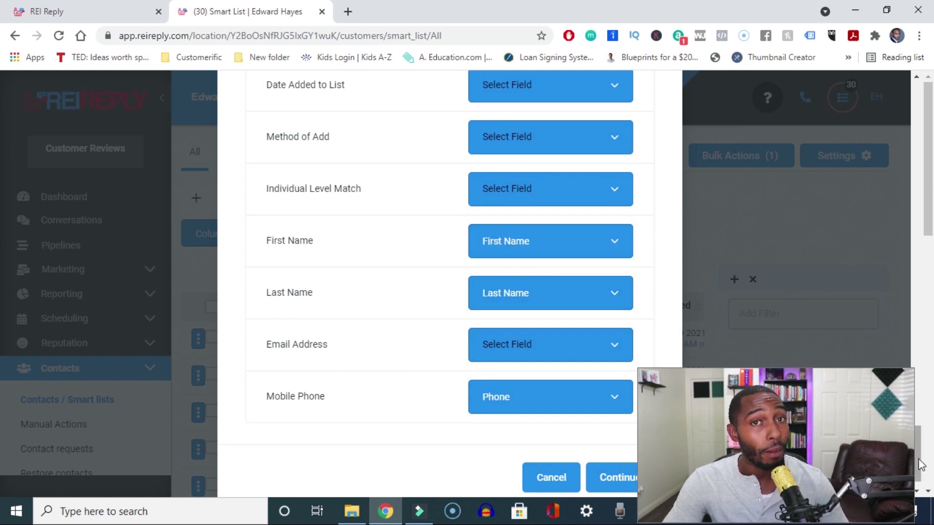
Clear the mappings of the document's First Name and Last Name fields by resetting both to Select Field
mouse_move(920, 464)
mouse_down()
mouse_move(930, 148)
mouse_move(929, 457)
mouse_up()
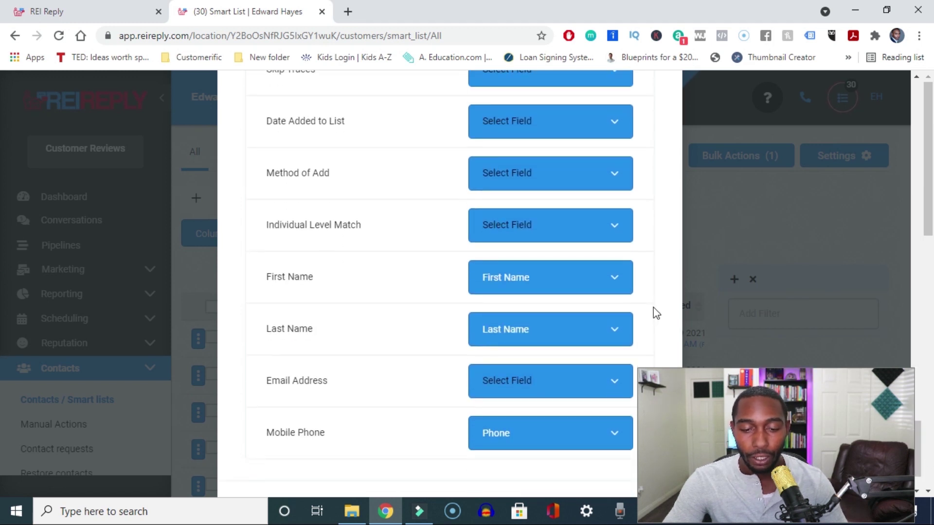
click(616, 282)
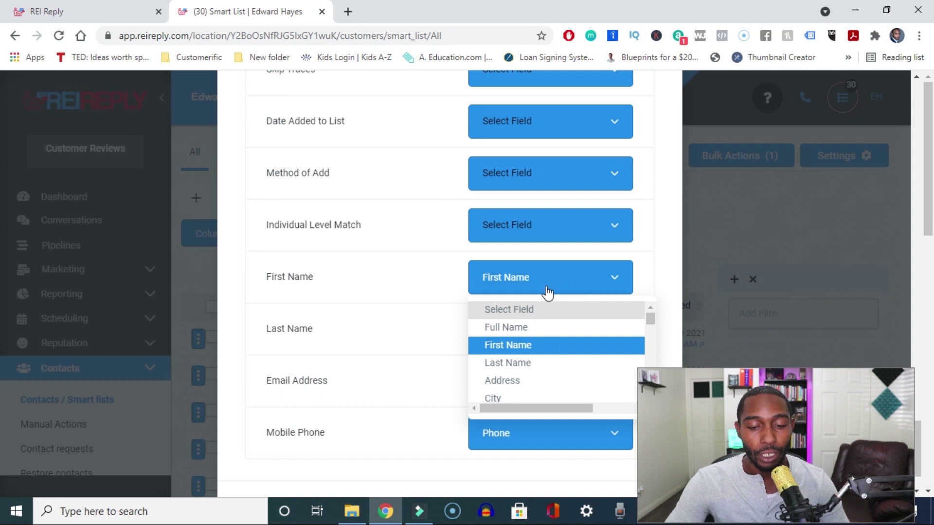
click(527, 311)
click(615, 329)
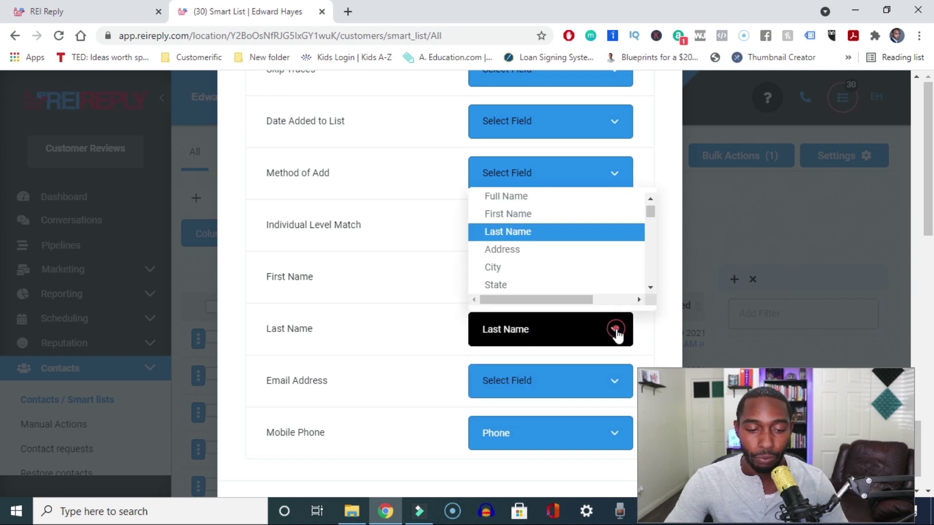
drag(650, 211, 651, 208)
click(576, 202)
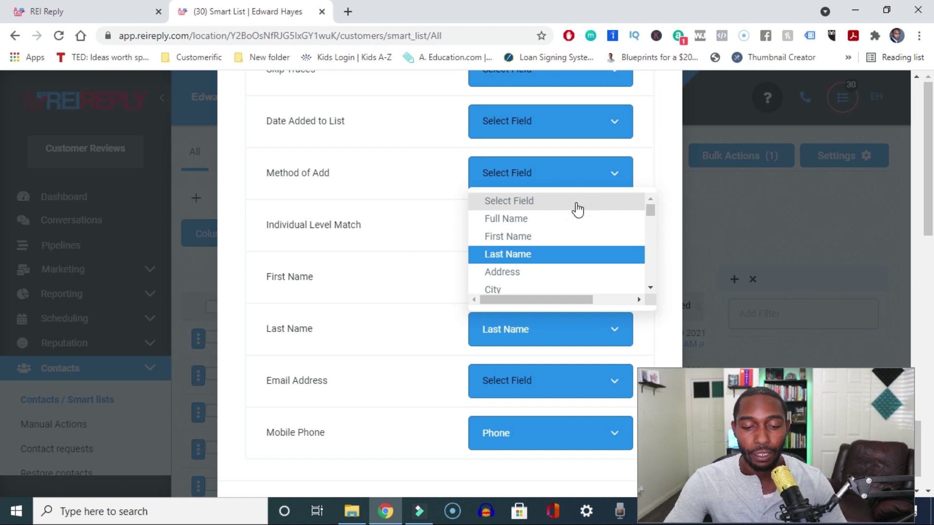
click(907, 360)
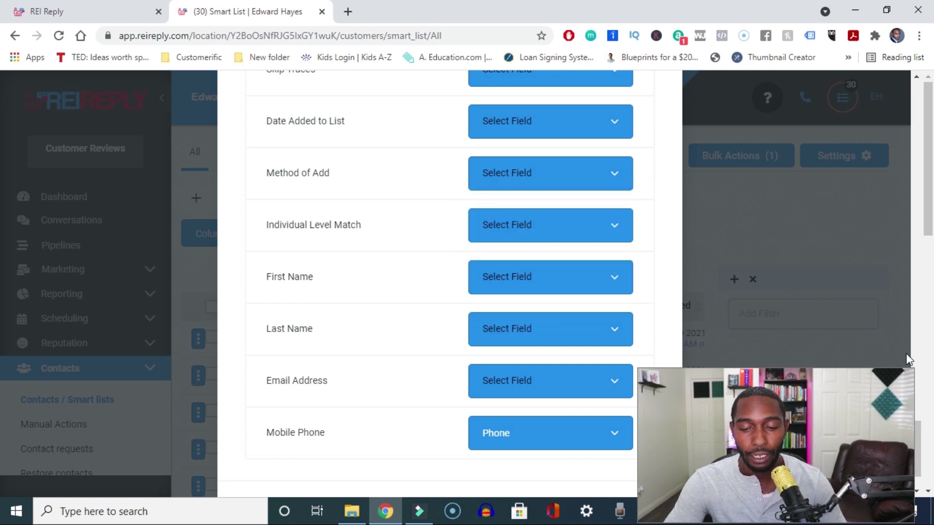
Map Owner 1 First Name to First Name and Owner 1 Last Name to Last Name
drag(920, 449, 902, 187)
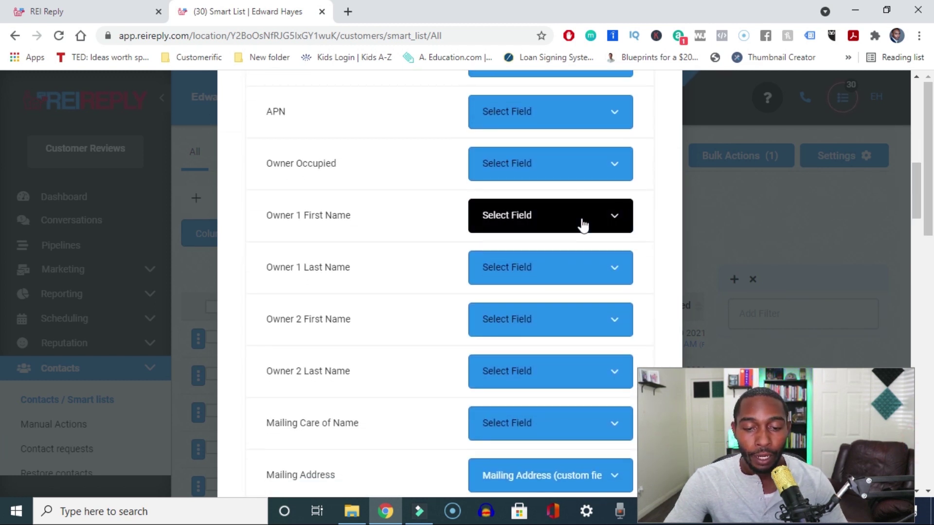
click(624, 211)
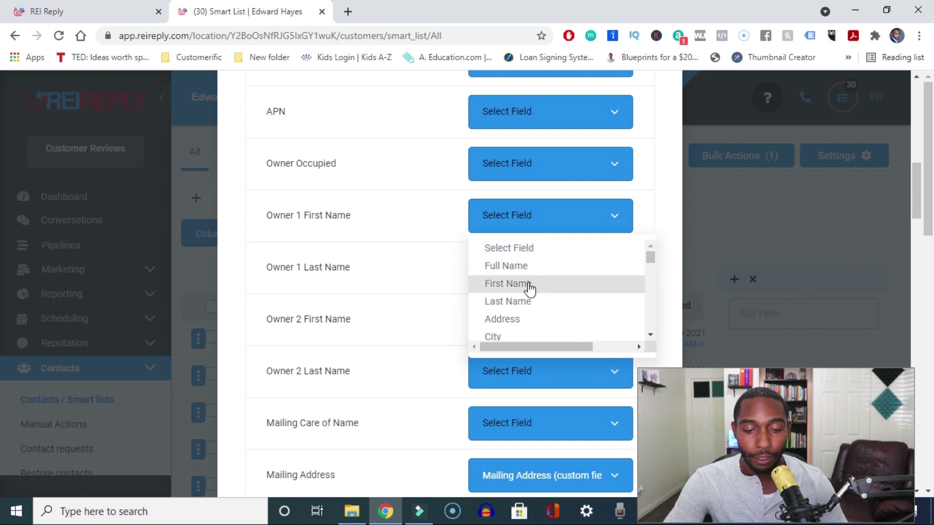
click(624, 281)
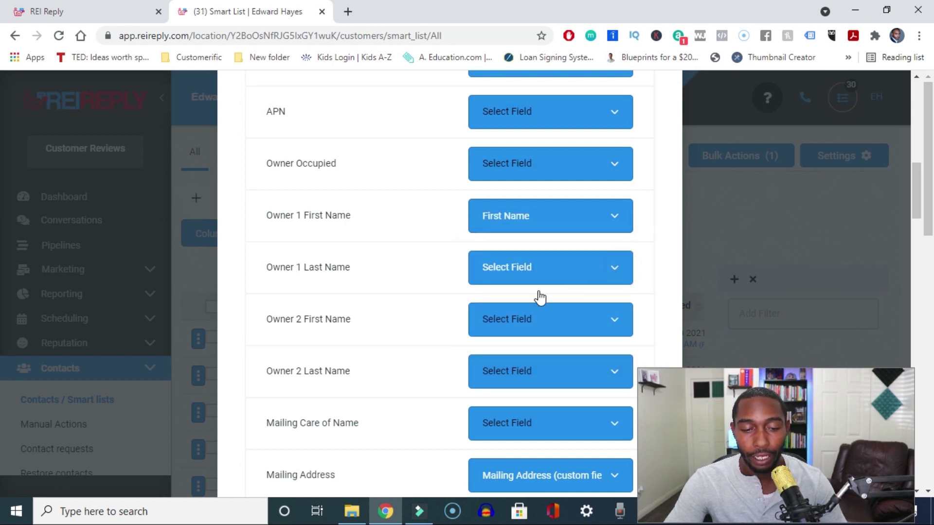
click(514, 282)
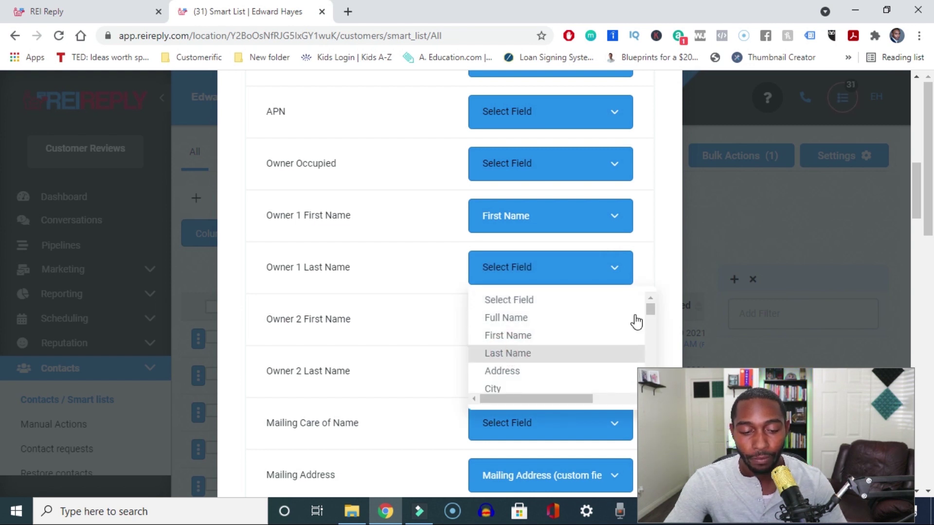
key(Return)
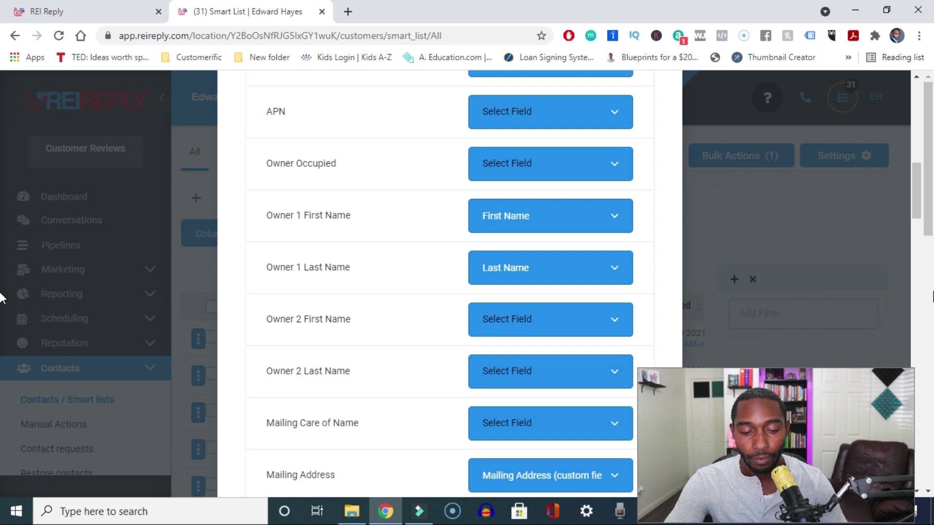
click(598, 440)
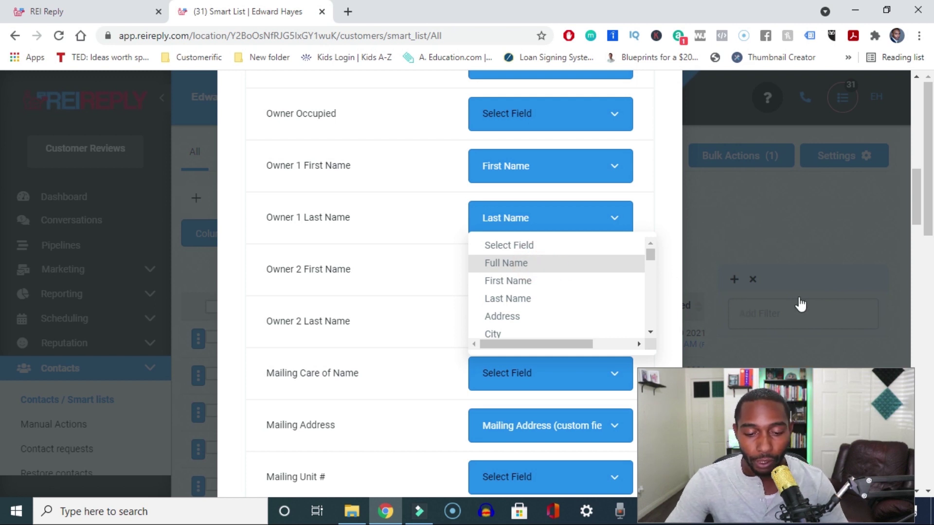
key(Return)
Map the document's Email Address field to Email, keeping Mobile Phone mapped to Phone
drag(916, 214, 911, 457)
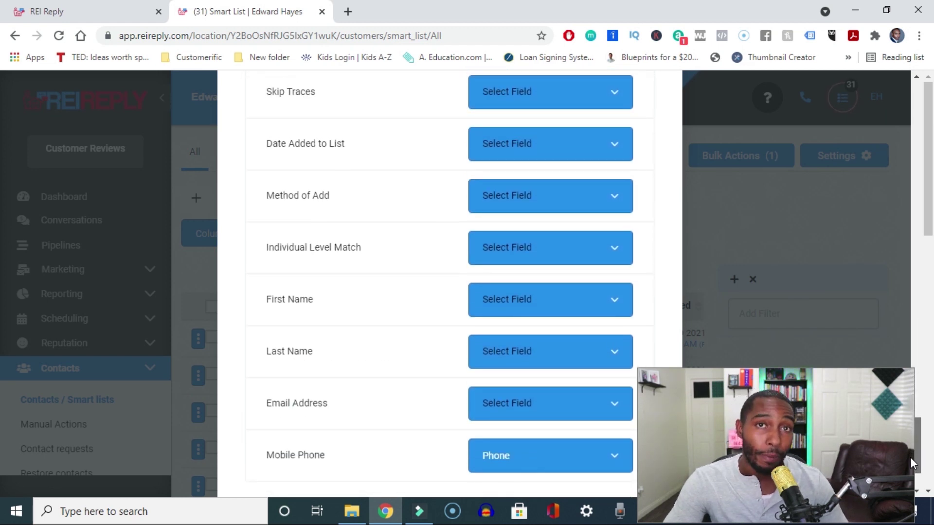
drag(909, 457, 908, 475)
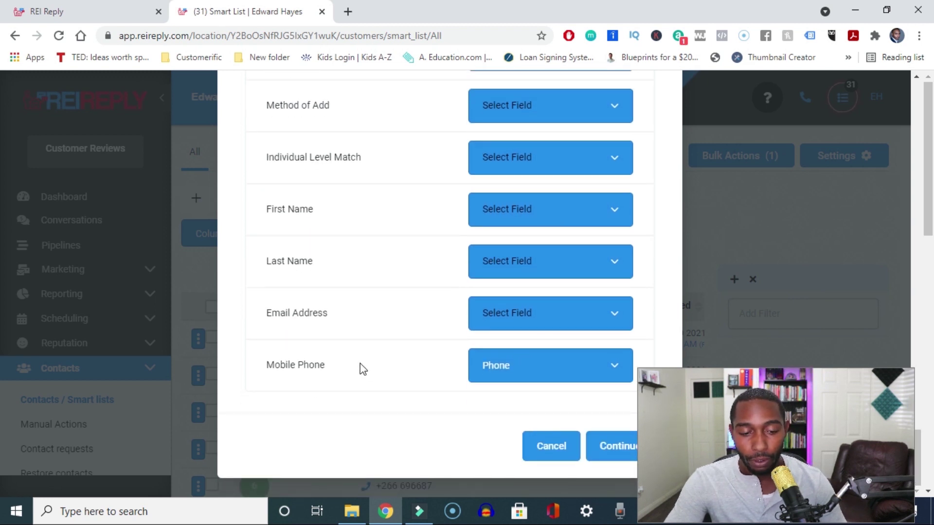
click(611, 375)
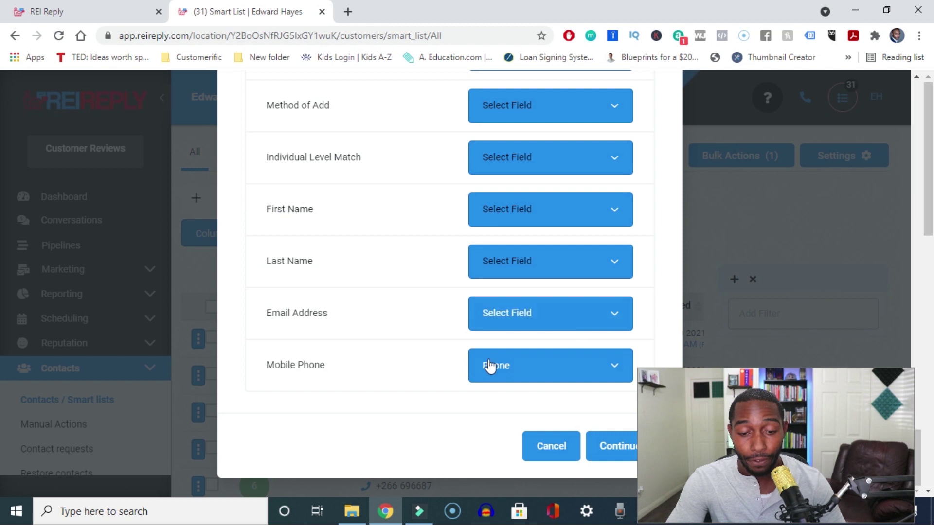
click(618, 315)
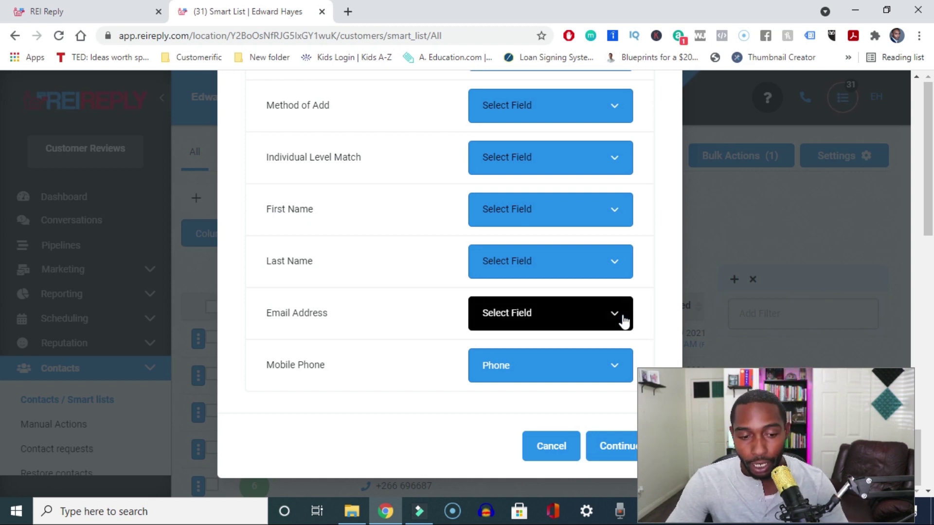
click(622, 318)
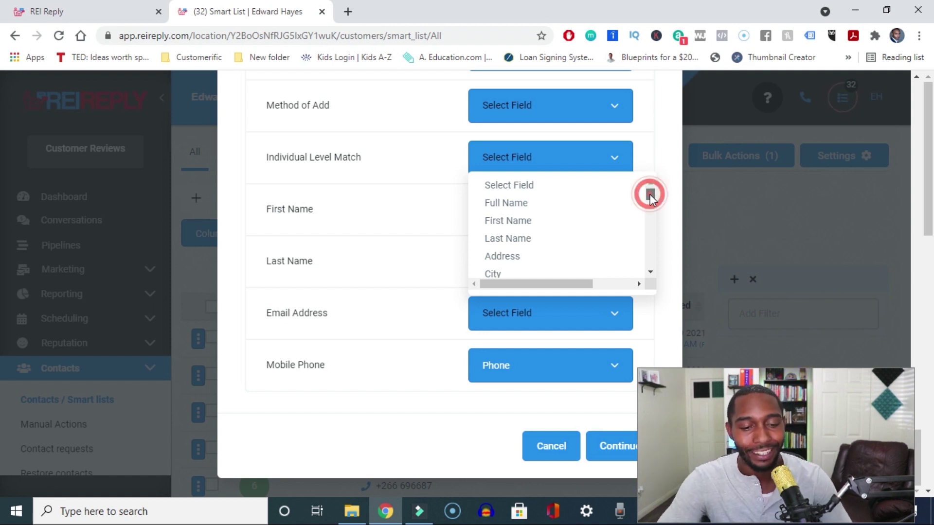
drag(650, 197, 655, 209)
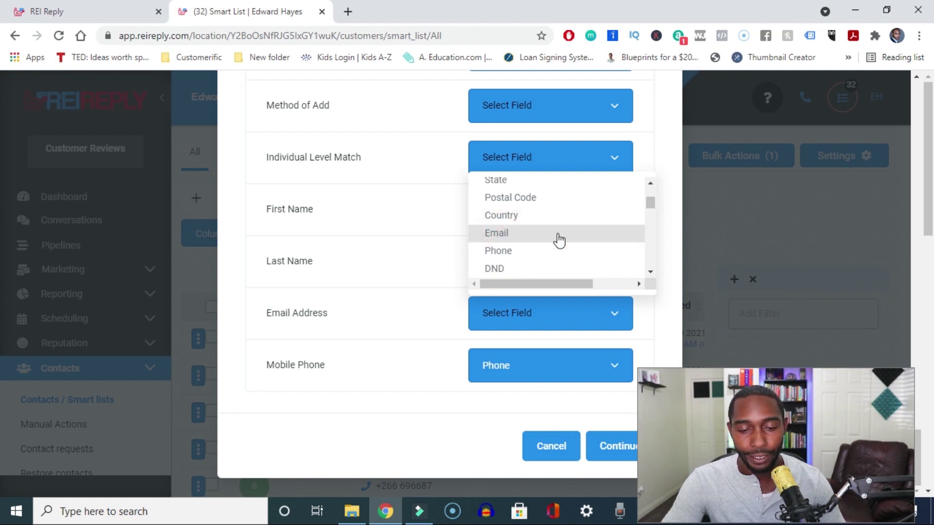
click(590, 238)
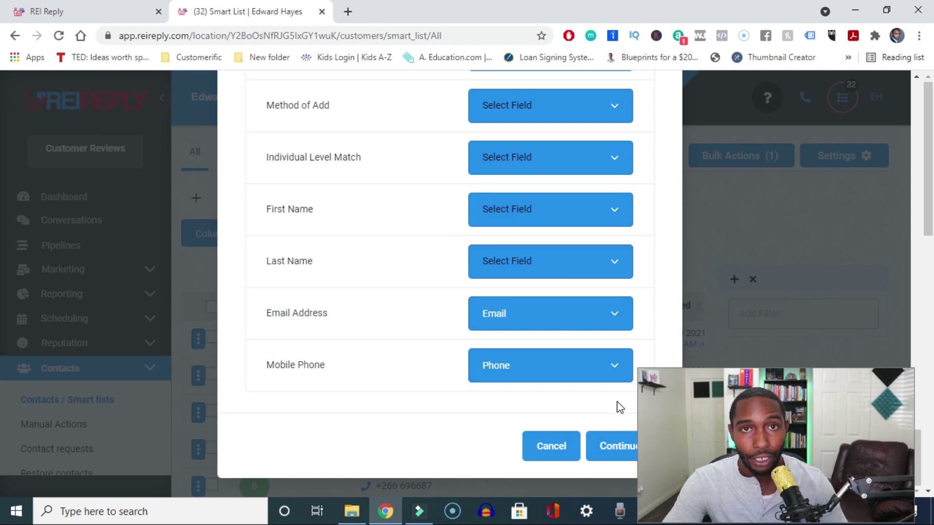
Accept the field mapping and continue past the sample contact preview to the Start import step
click(616, 453)
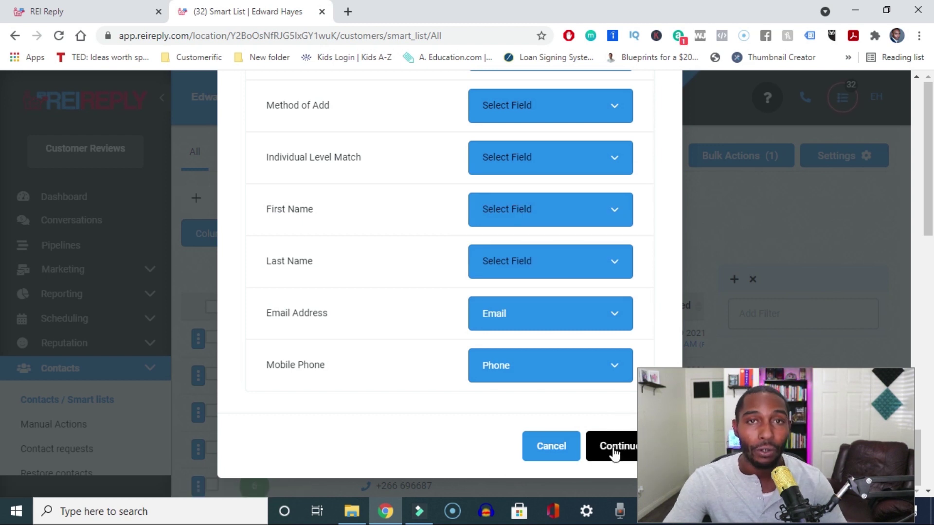
click(616, 454)
drag(915, 329, 889, 299)
scroll(889, 300, down, 2)
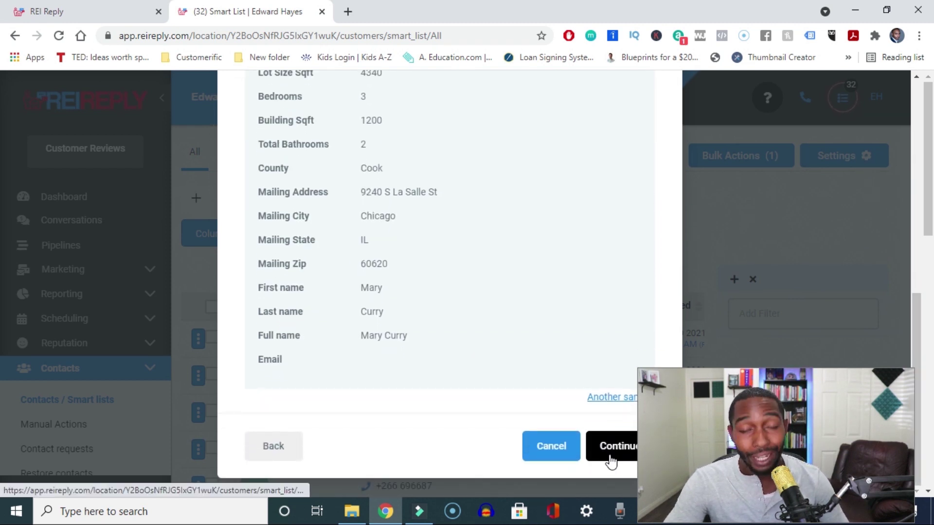
click(610, 456)
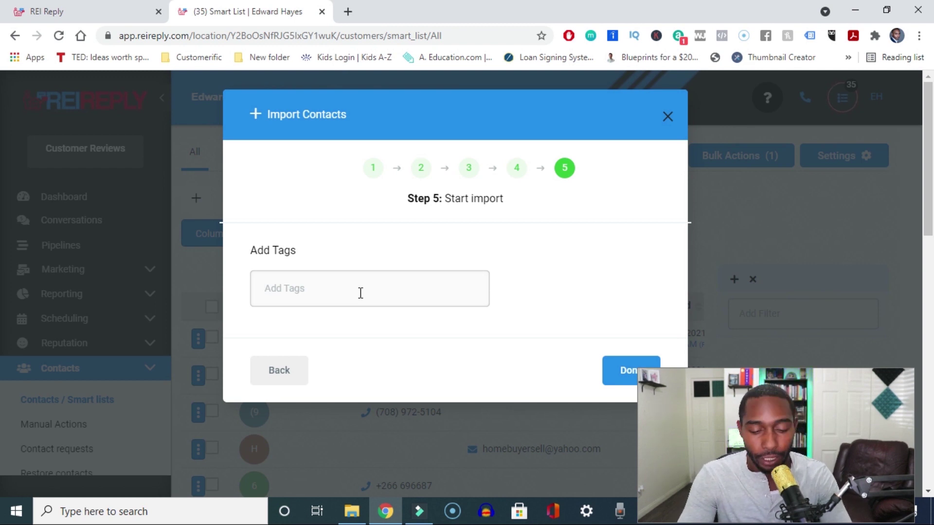
Add the new tag "chicago" and the existing tag "pre probate" to the imported contacts and finish the import
text(chicago)
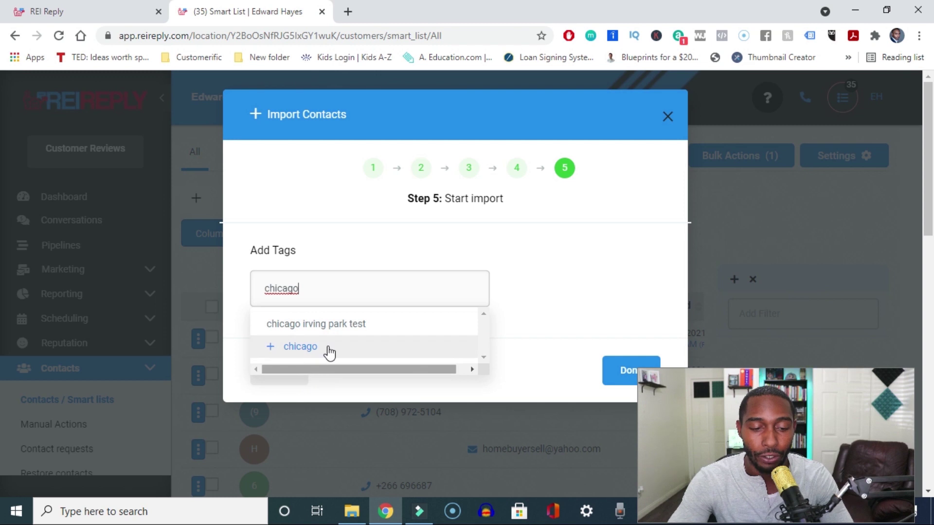
click(289, 357)
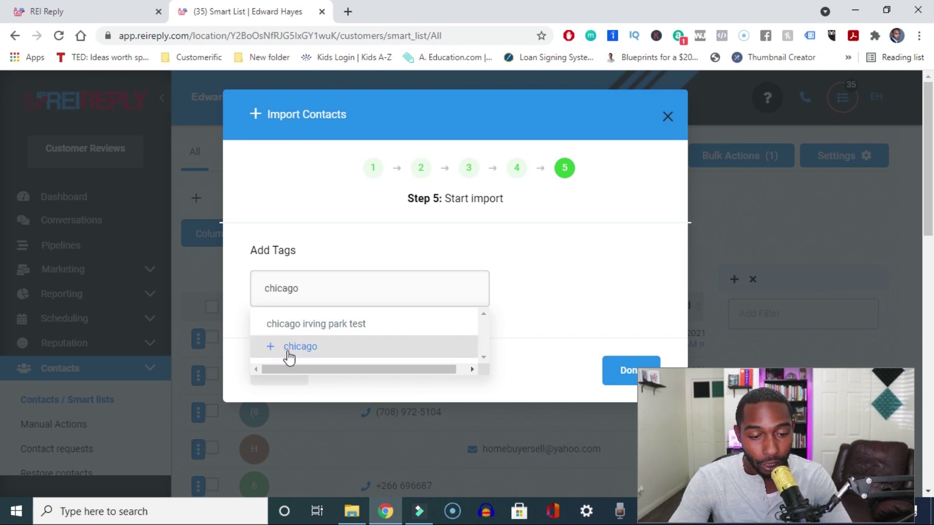
click(391, 349)
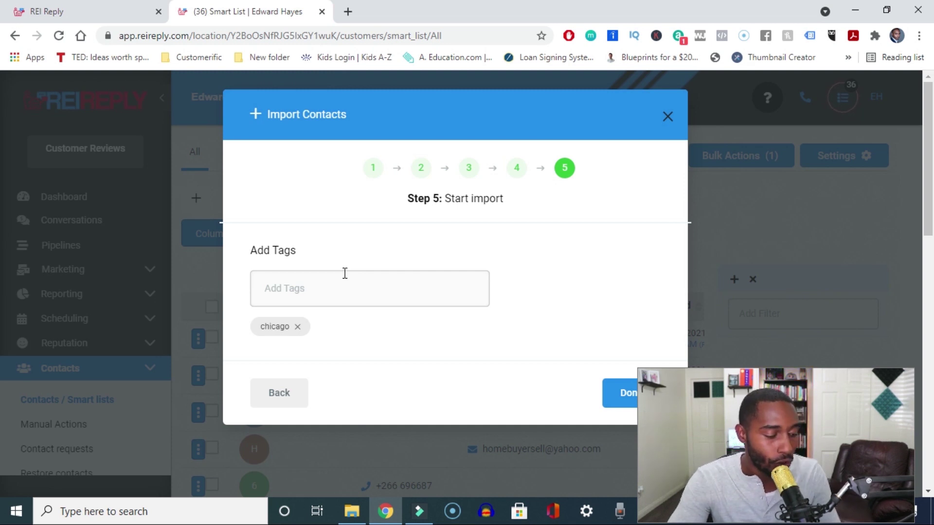
click(340, 282)
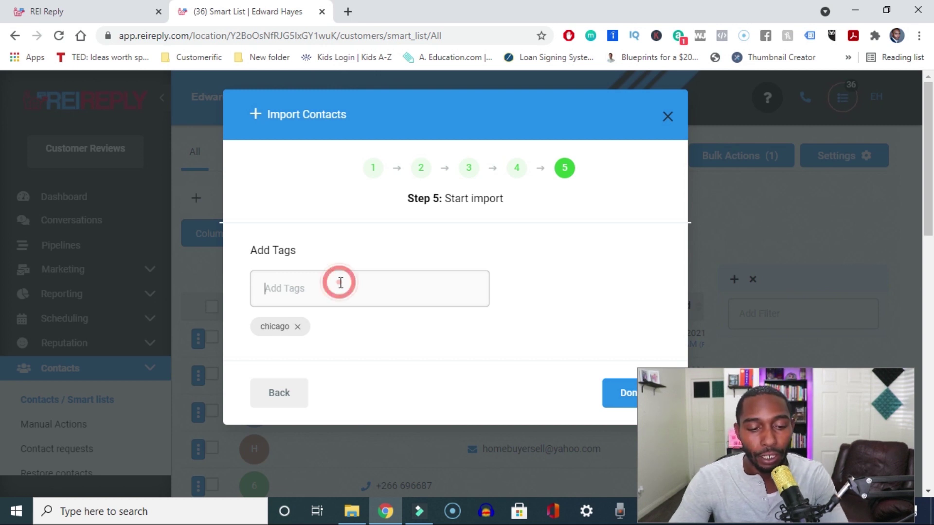
text(pre)
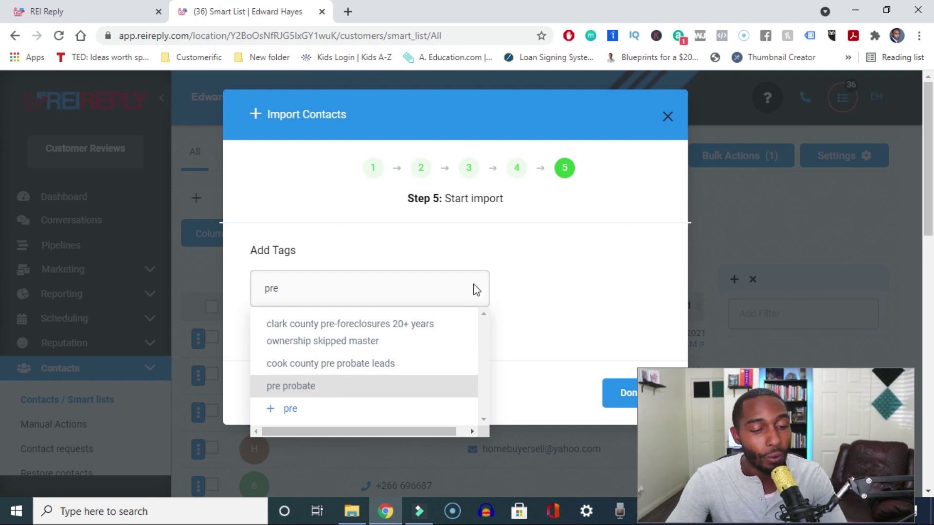
key(Return)
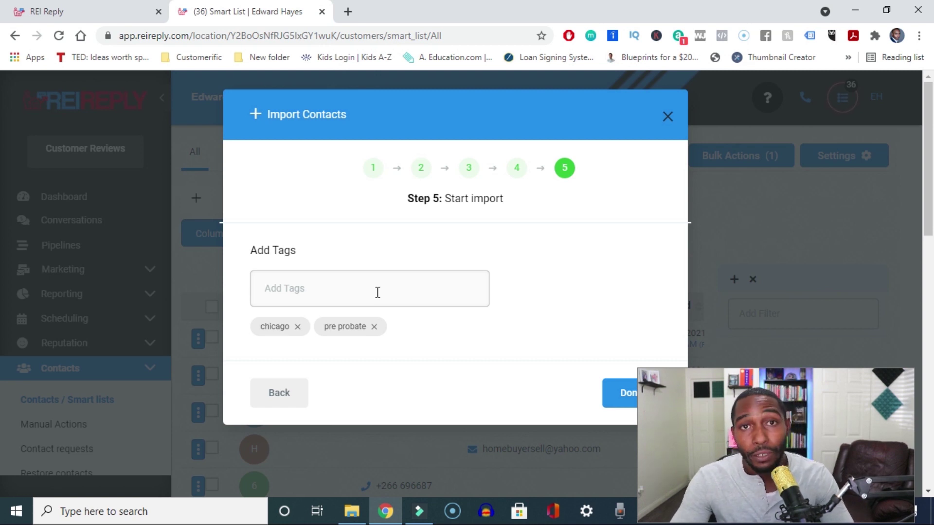
click(614, 397)
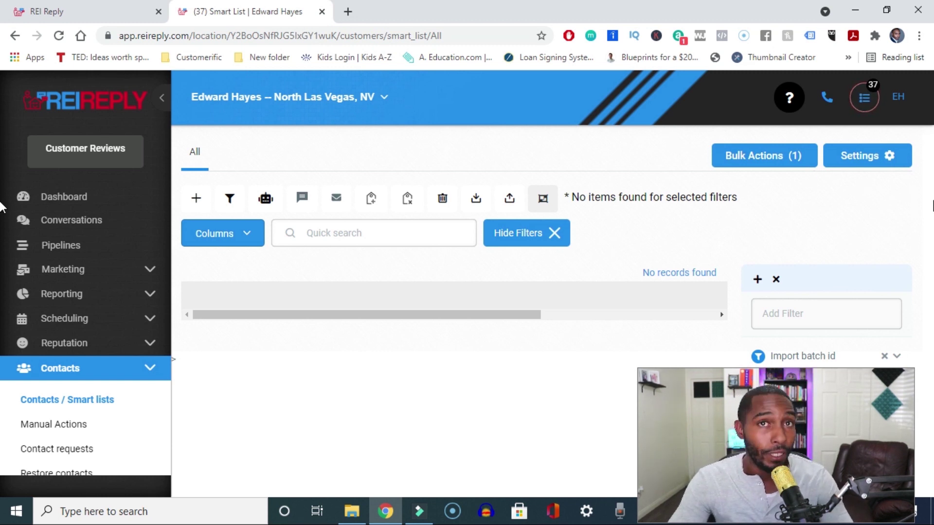
drag(756, 368, 786, 396)
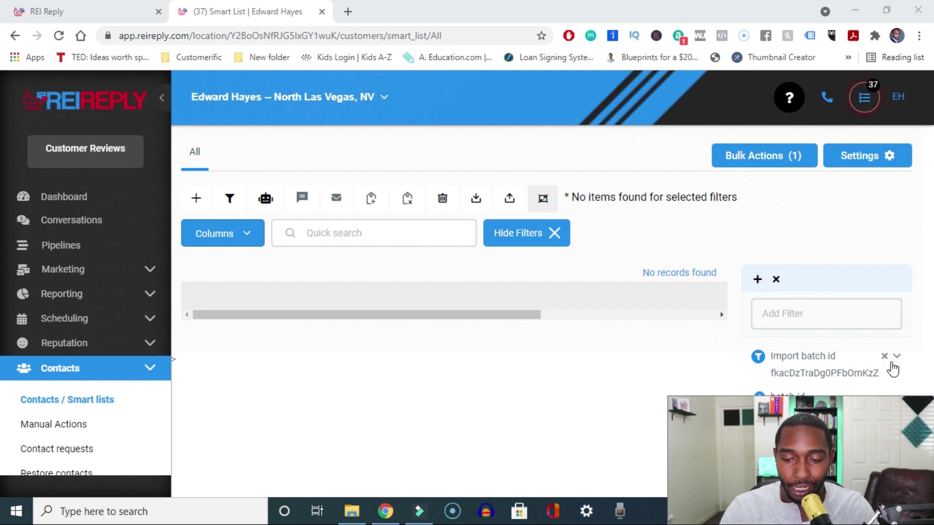
drag(720, 521, 424, 495)
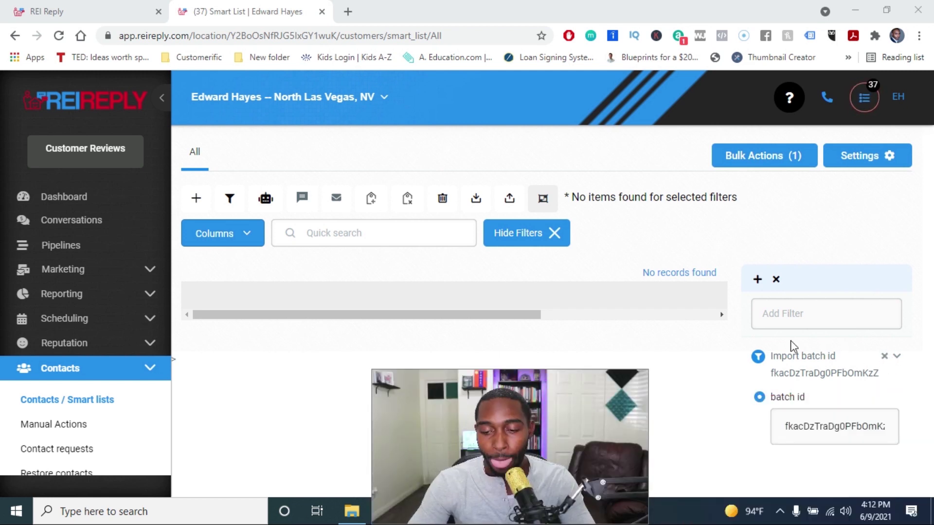
Remove the Import batch id filter from the contact list and add a Tag filter in its place
click(883, 356)
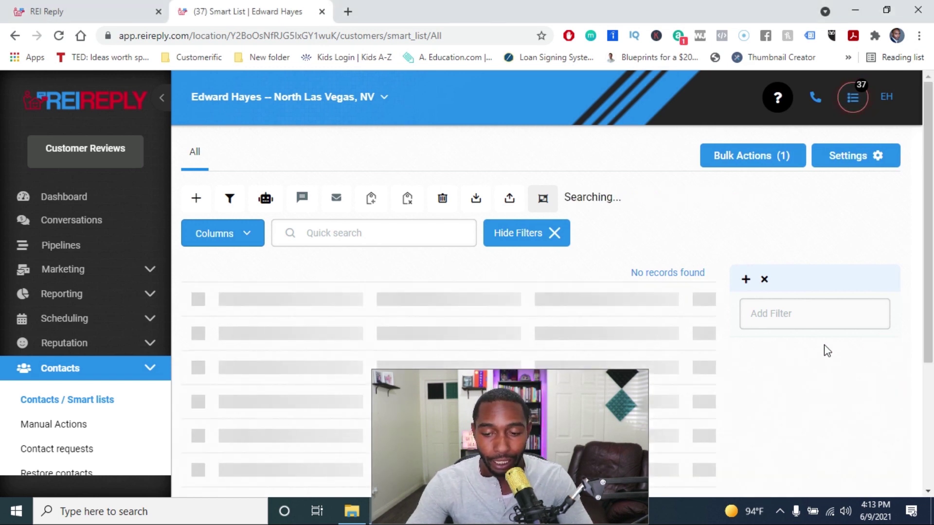
click(781, 313)
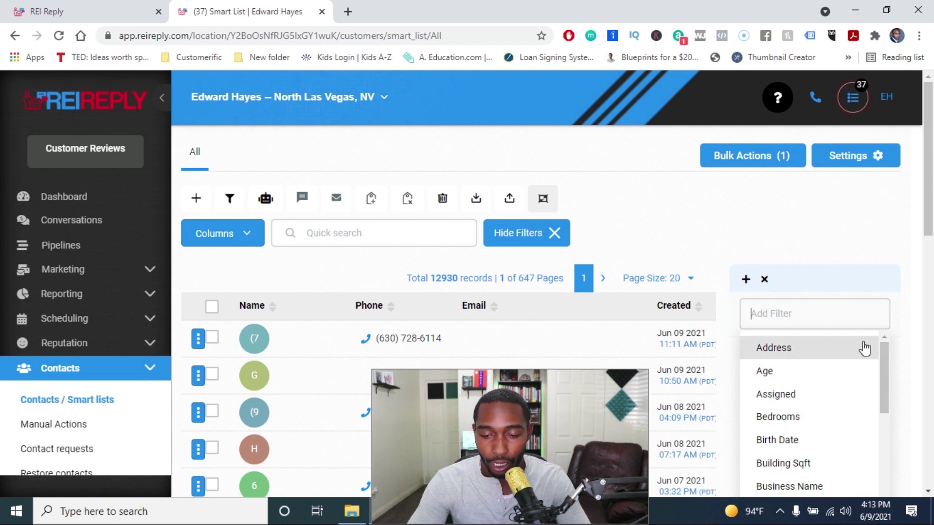
text(tag)
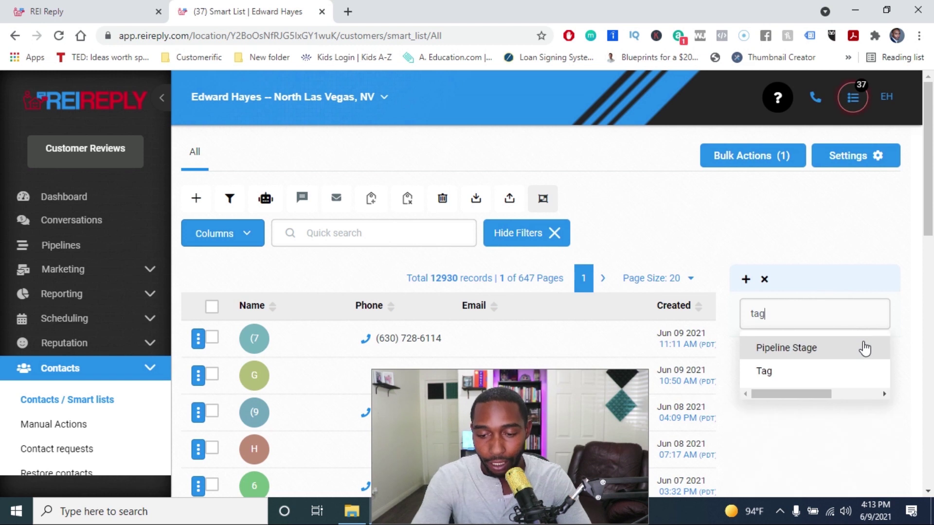
click(807, 375)
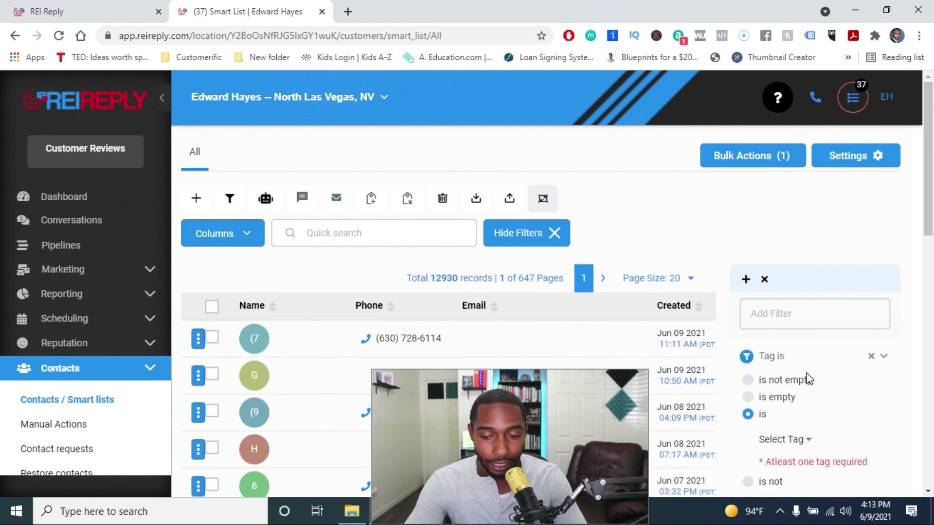
Set the Tag filter's "is" condition to the tag "chicago"
scroll(917, 202, down, 2)
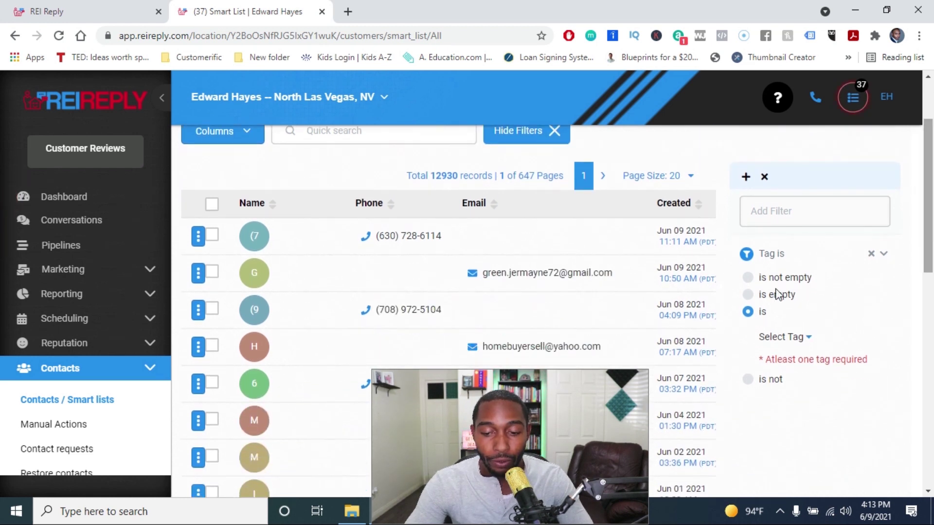
click(809, 336)
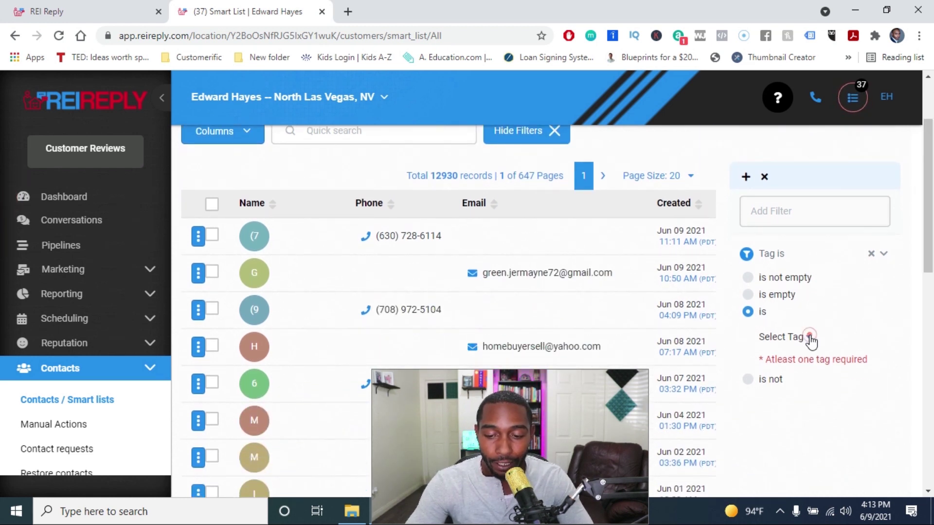
drag(862, 366, 865, 416)
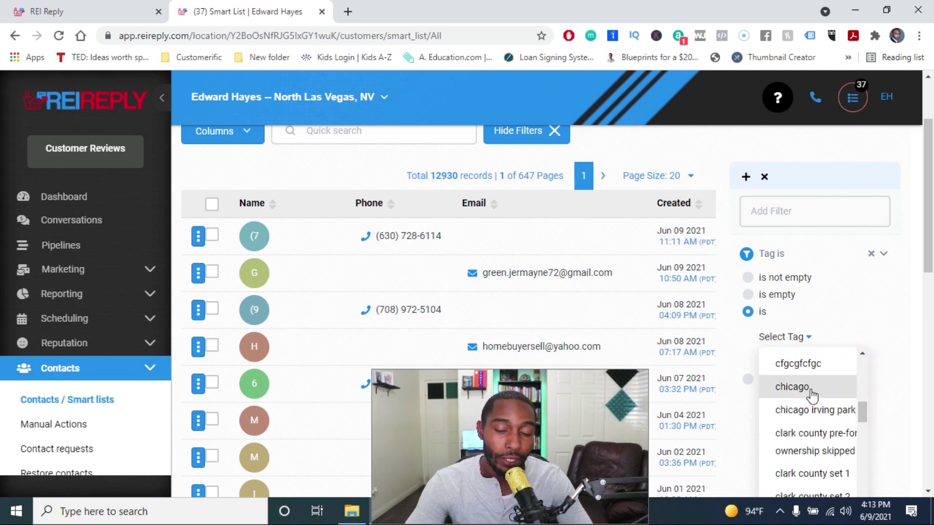
click(791, 386)
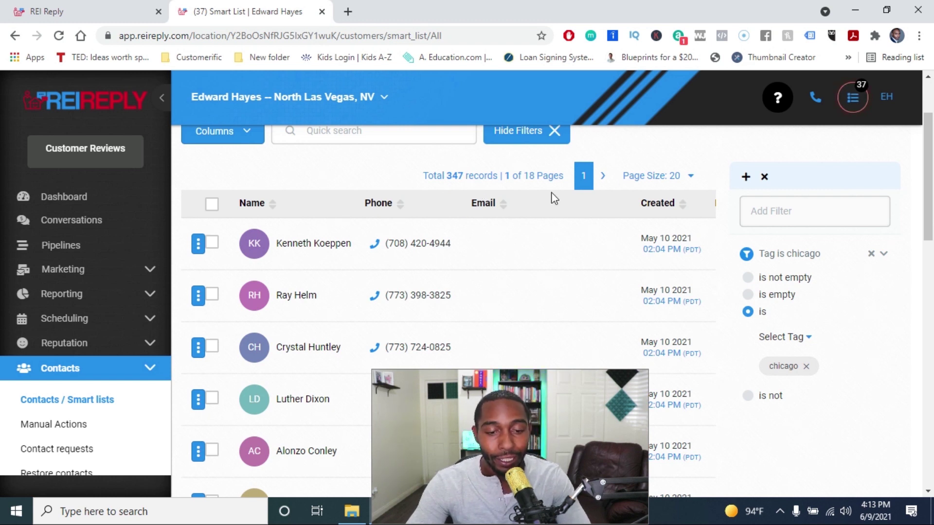
scroll(524, 230, up, 2)
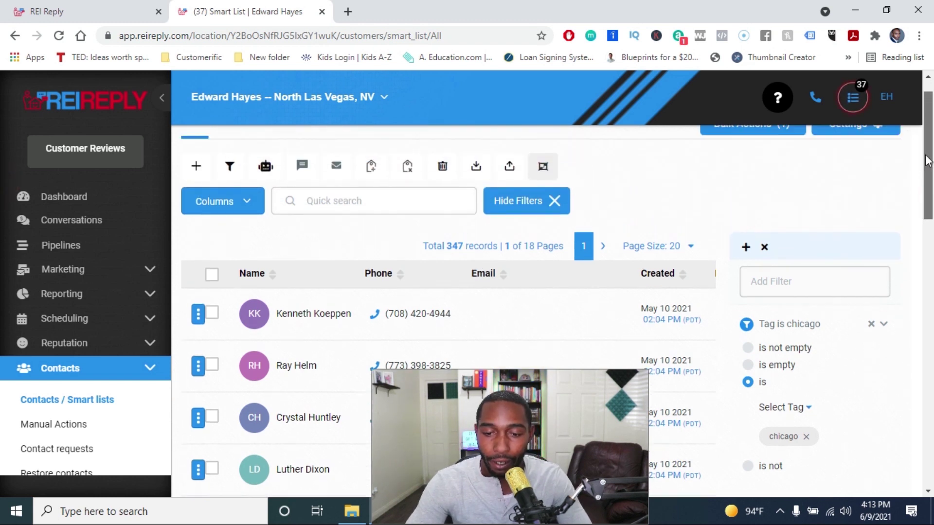
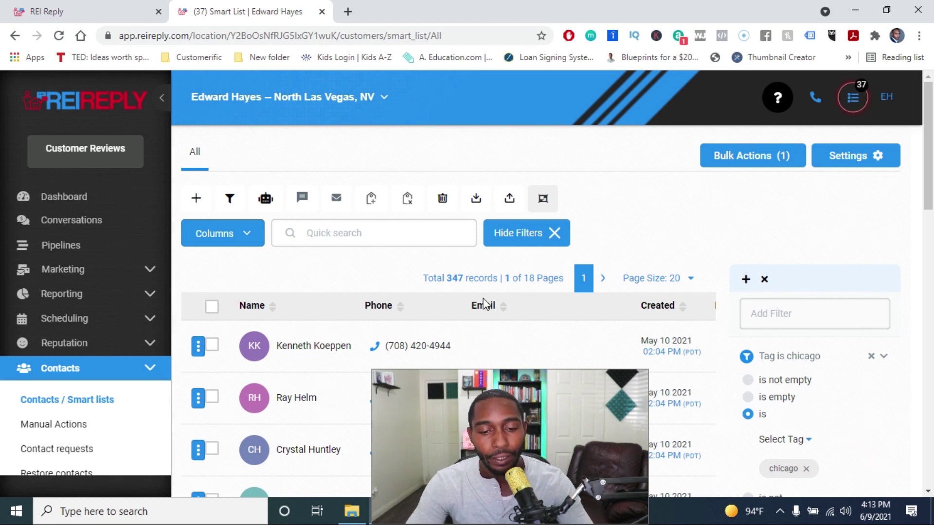
Select all contacts matching the chicago tag filter across every page of the list
click(212, 307)
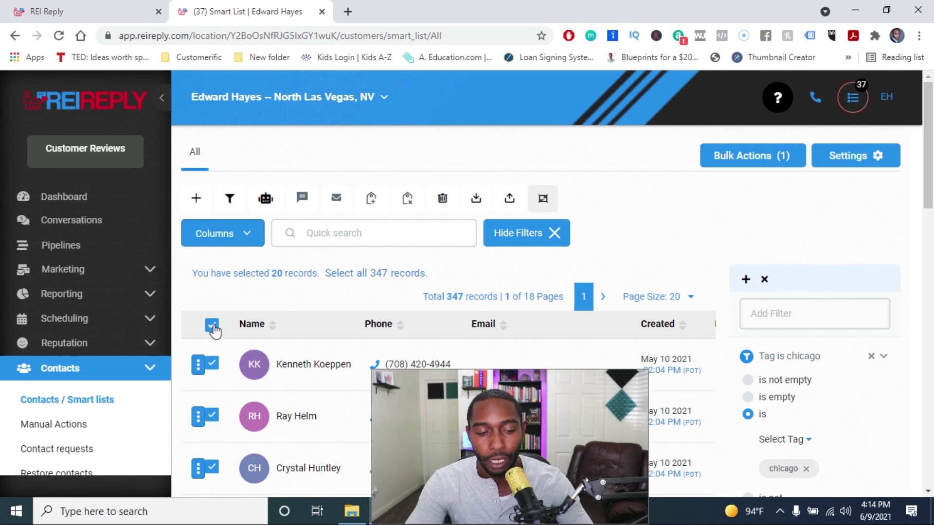
click(212, 325)
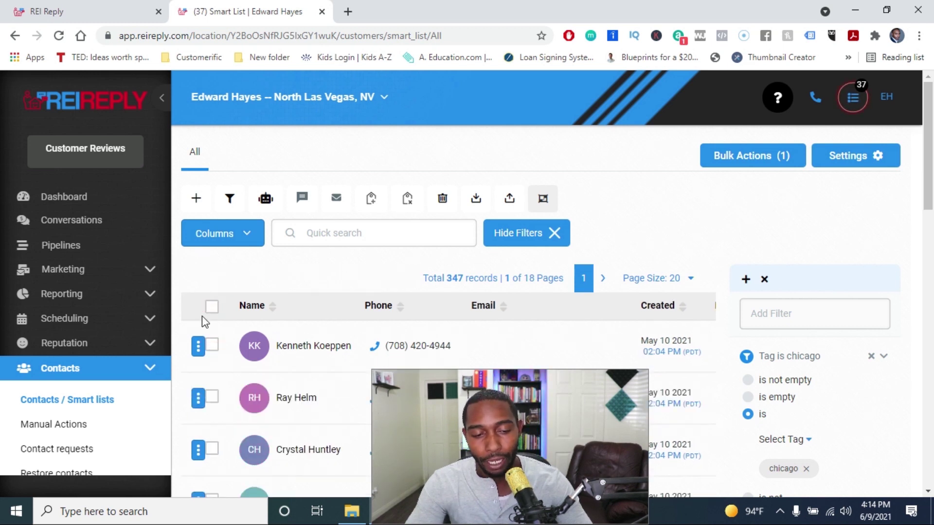
click(212, 307)
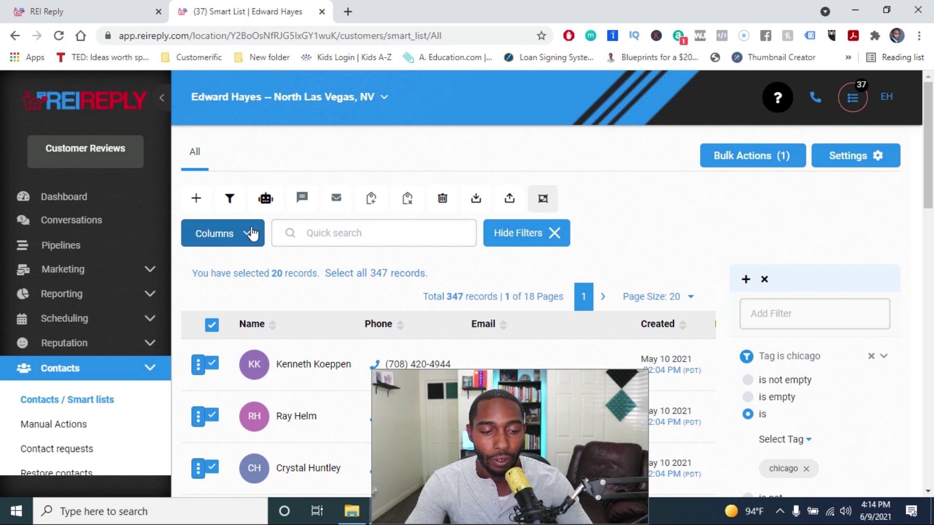
click(360, 273)
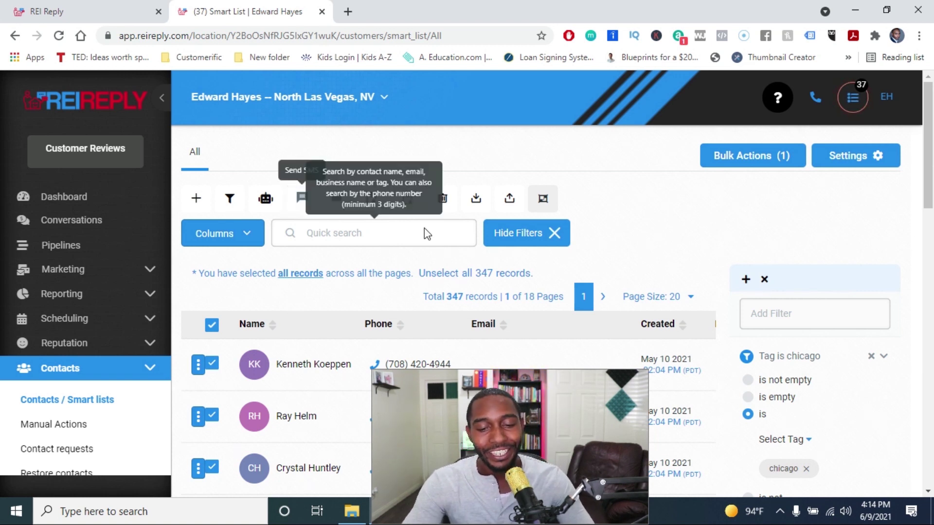
Start adding the selected contacts to a campaign or workflow and proceed past the bulk-operation notice
click(275, 204)
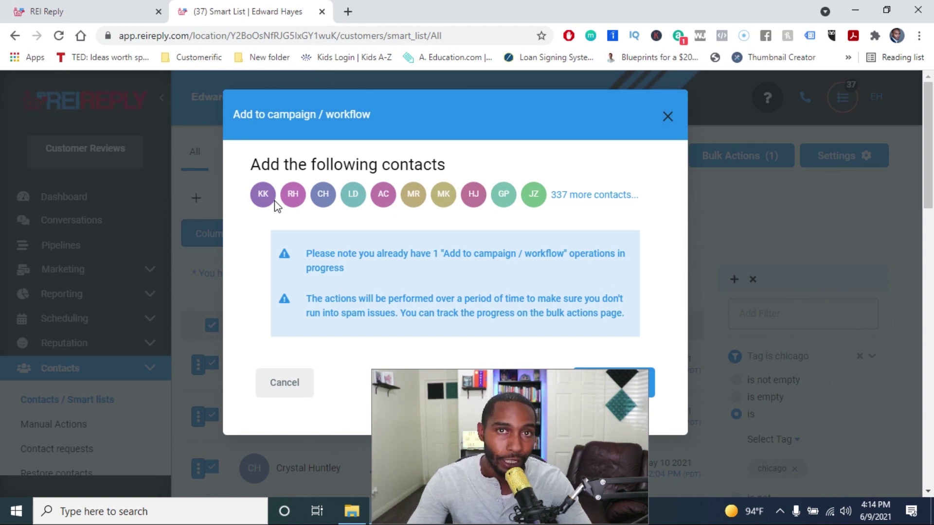
click(568, 386)
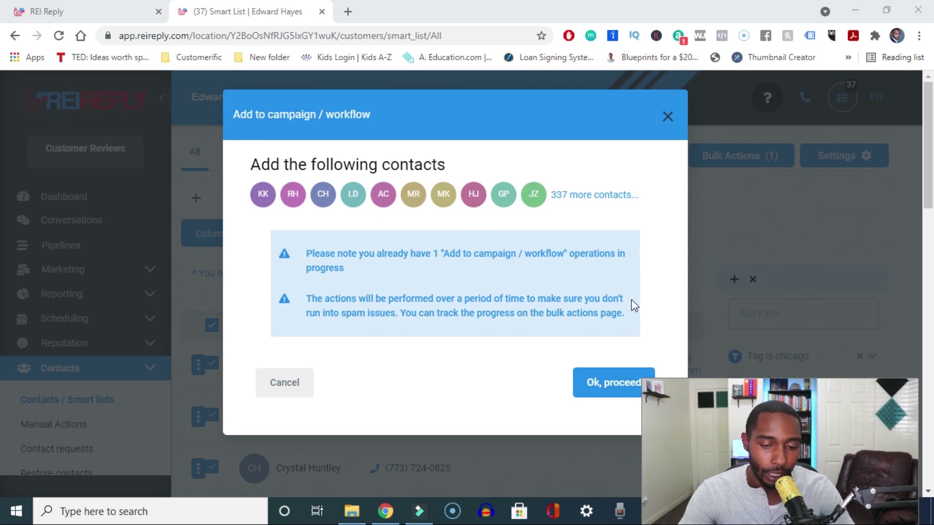
click(611, 401)
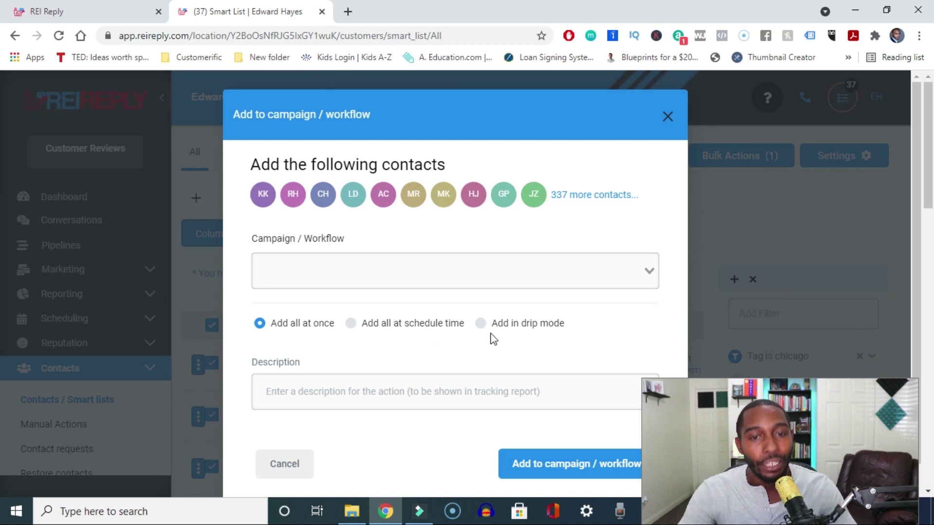
Choose drip mode and assign the campaign "1b) PROBATE 3 Day Urgency-30 Day Multi Touch (SMS/RVM)"
click(480, 324)
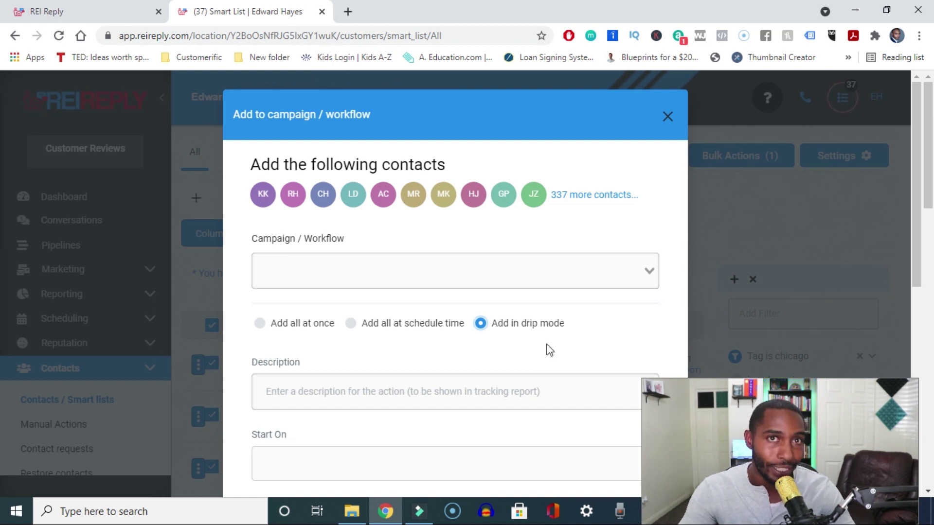
click(535, 281)
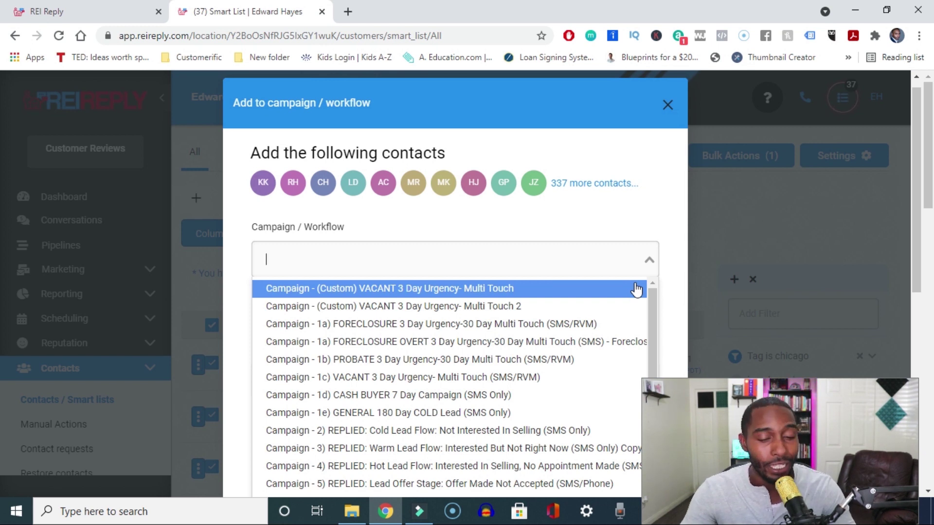
click(511, 360)
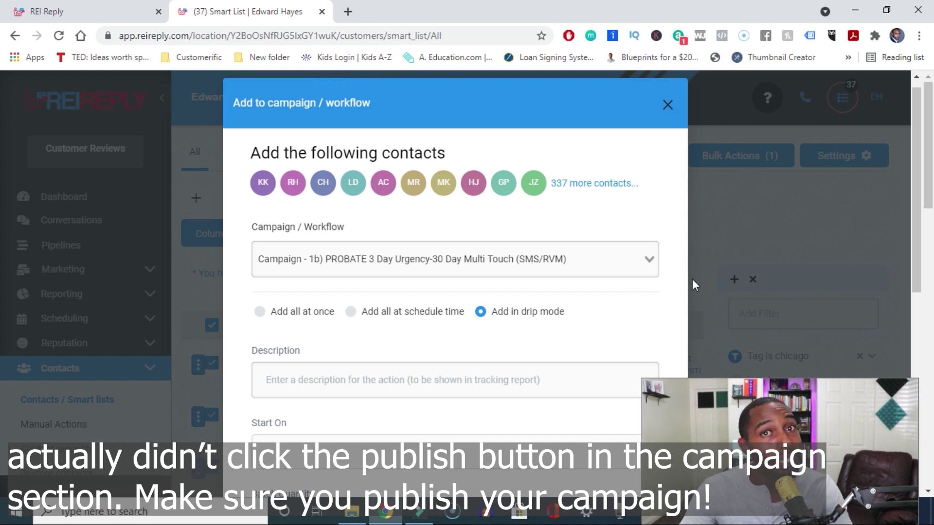
Enter "Test 1 23" as the description of the campaign action
drag(913, 165, 920, 240)
click(387, 240)
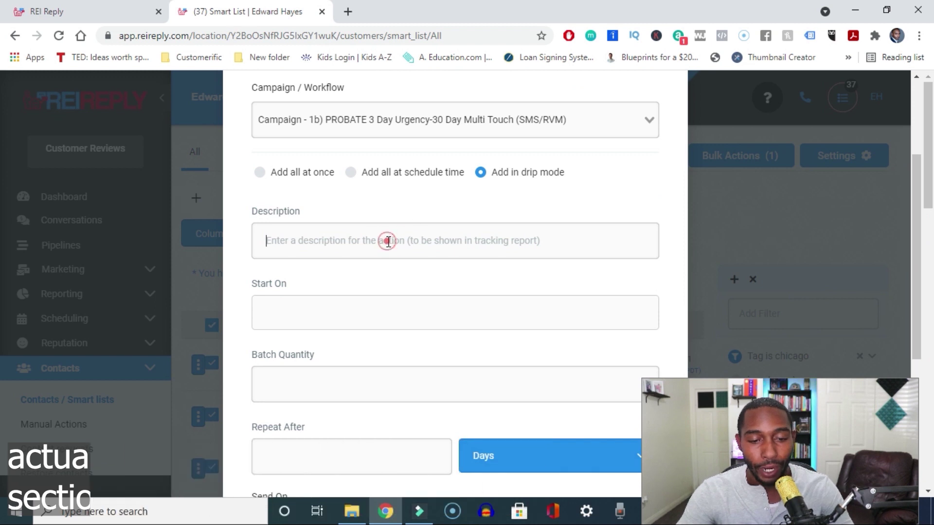
text(Test )
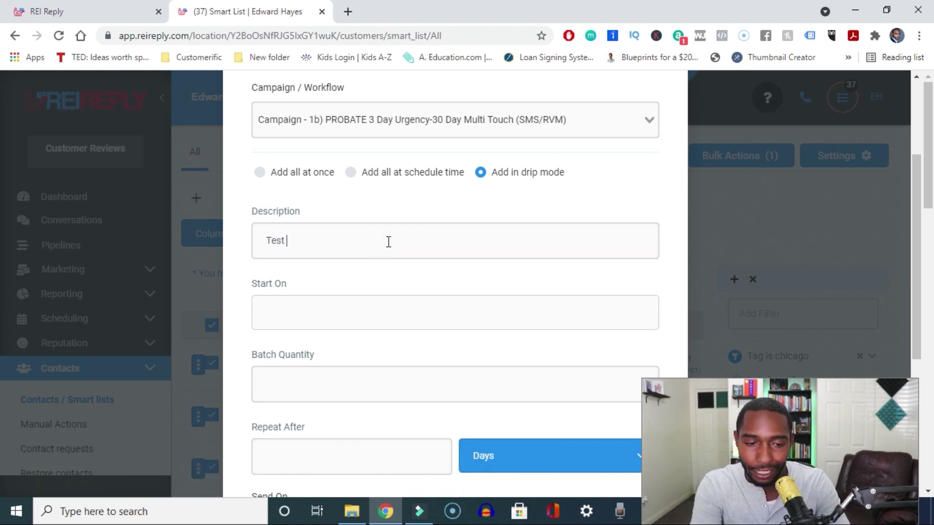
text(1 23)
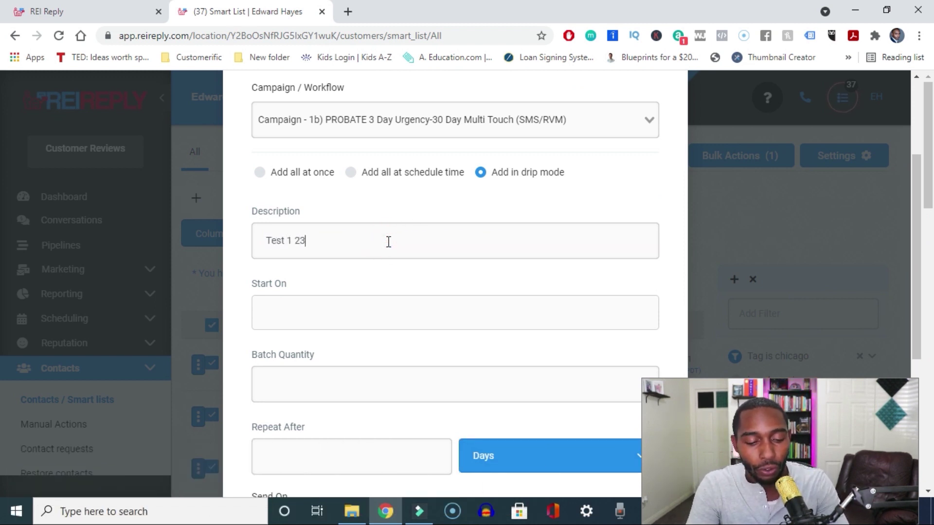
Set the drip's start to Friday, June 11, 2021 at 9:00 AM
click(355, 312)
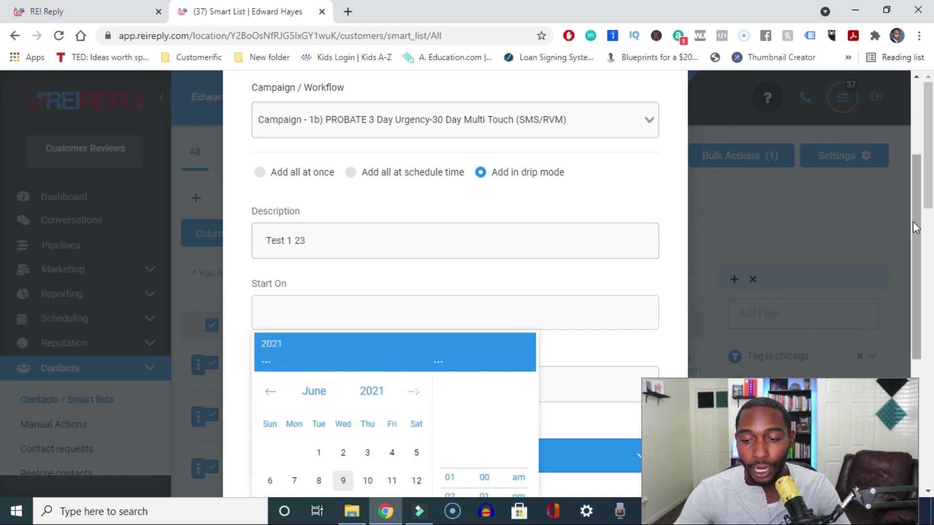
drag(917, 224, 915, 289)
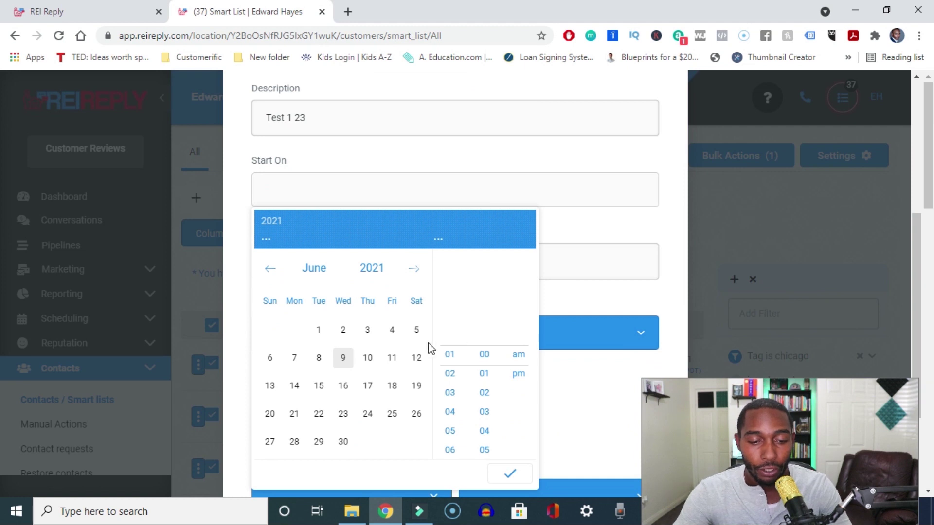
click(391, 359)
click(392, 360)
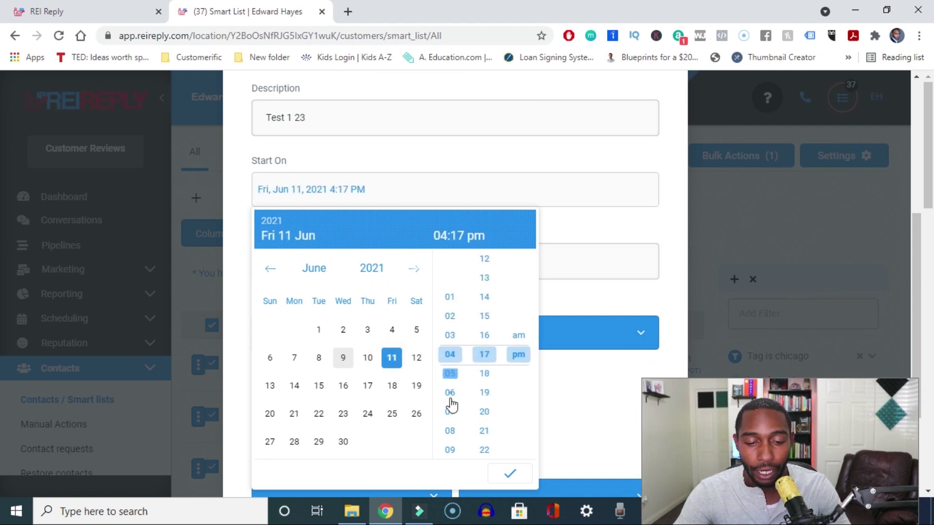
click(450, 449)
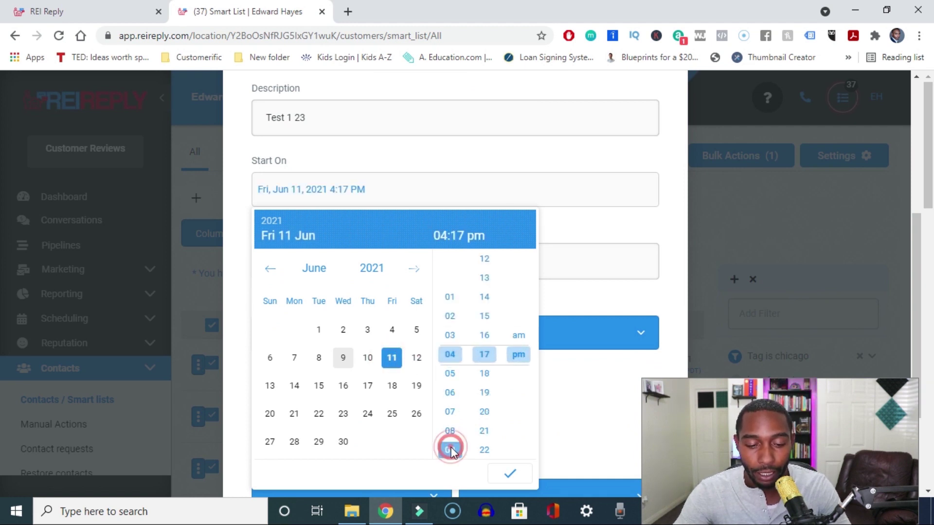
click(485, 260)
click(485, 259)
click(485, 260)
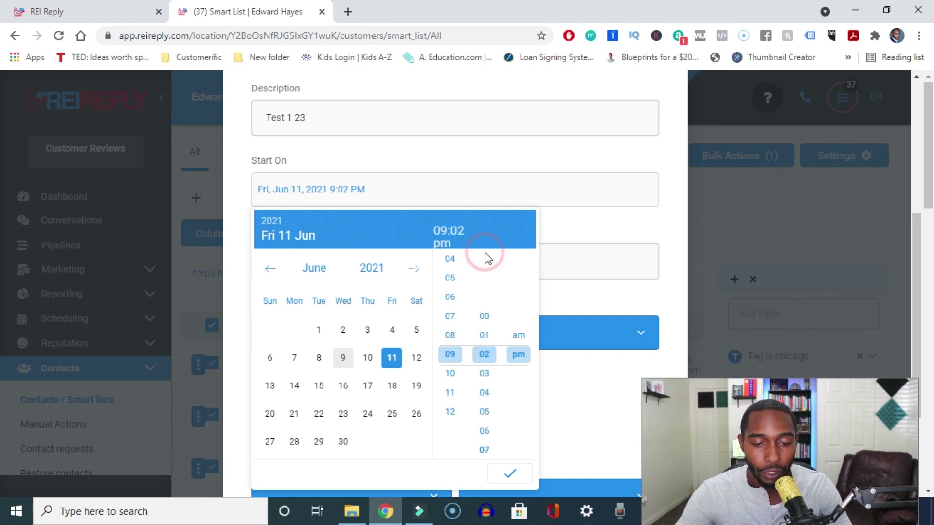
click(483, 317)
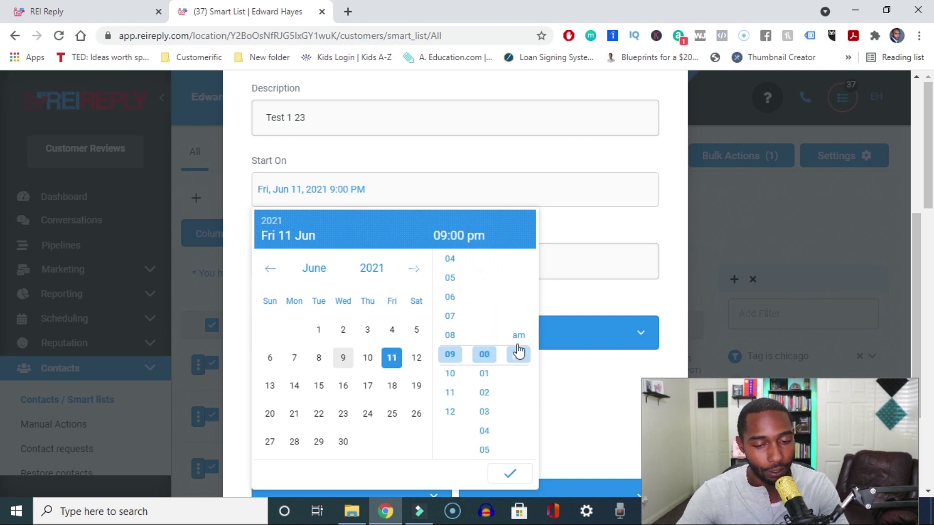
click(519, 339)
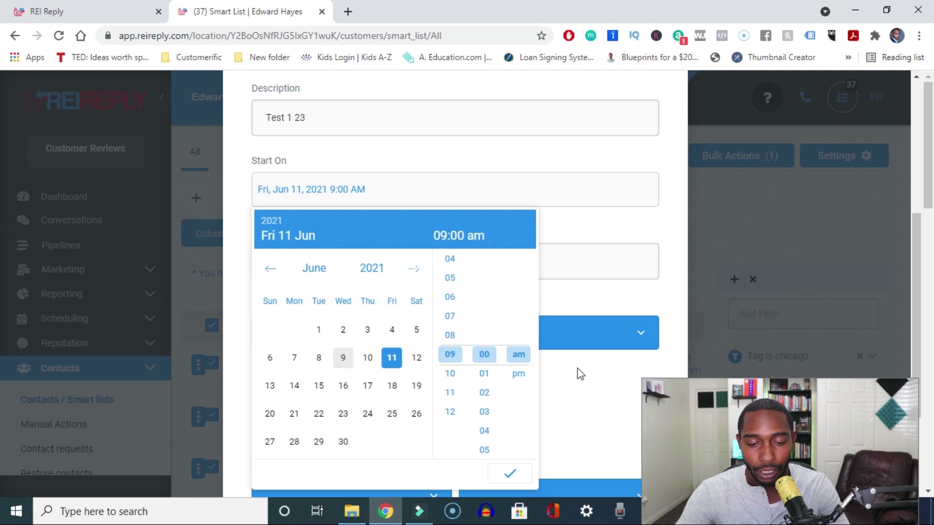
click(510, 475)
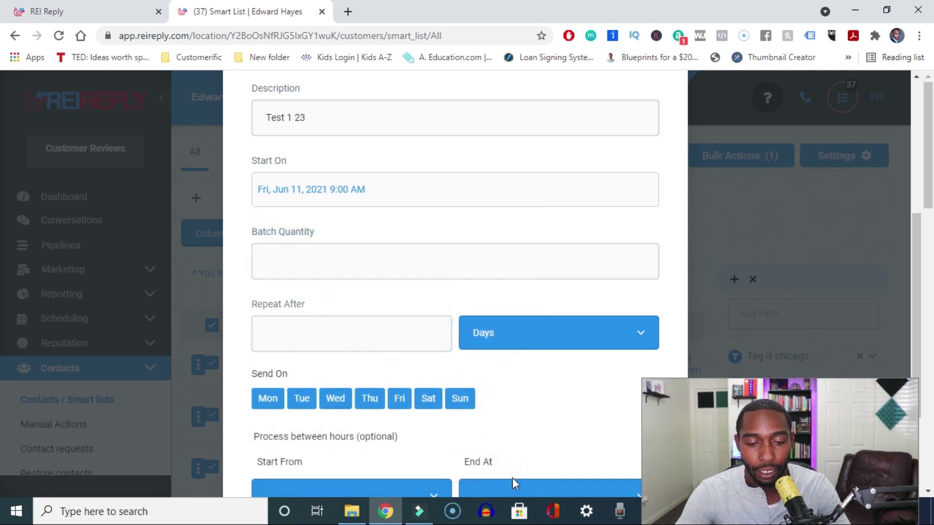
Set the drip's batch quantity to 50
click(341, 261)
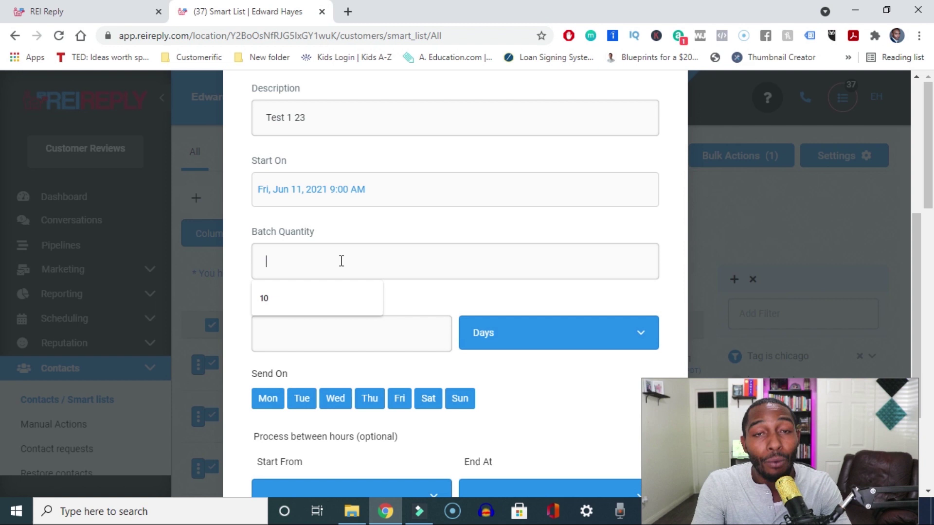
text(50)
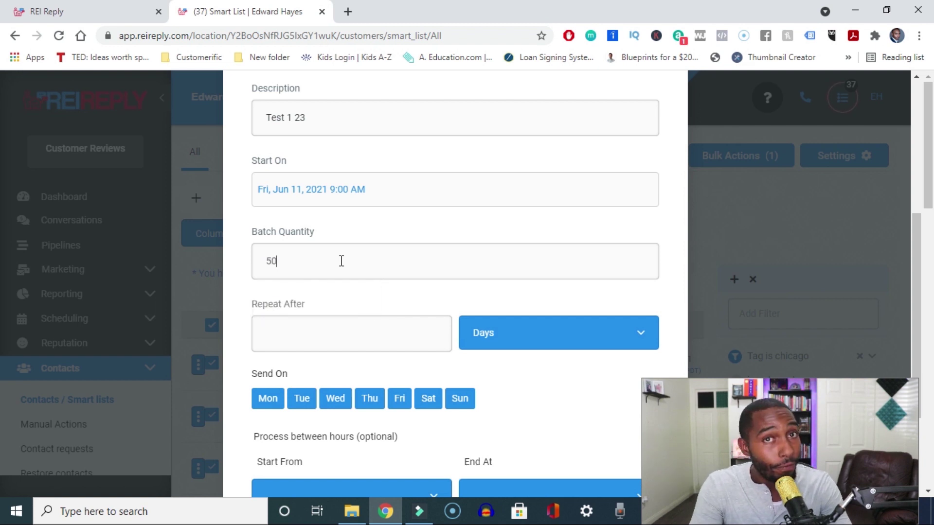
Set the drip to repeat after 60 minutes and exclude Saturday and Sunday from the sending days
click(344, 339)
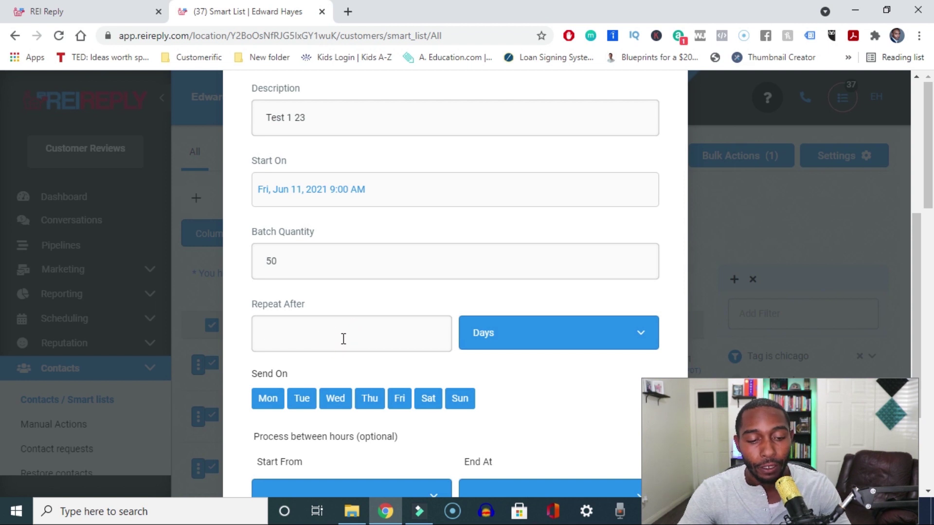
text(60)
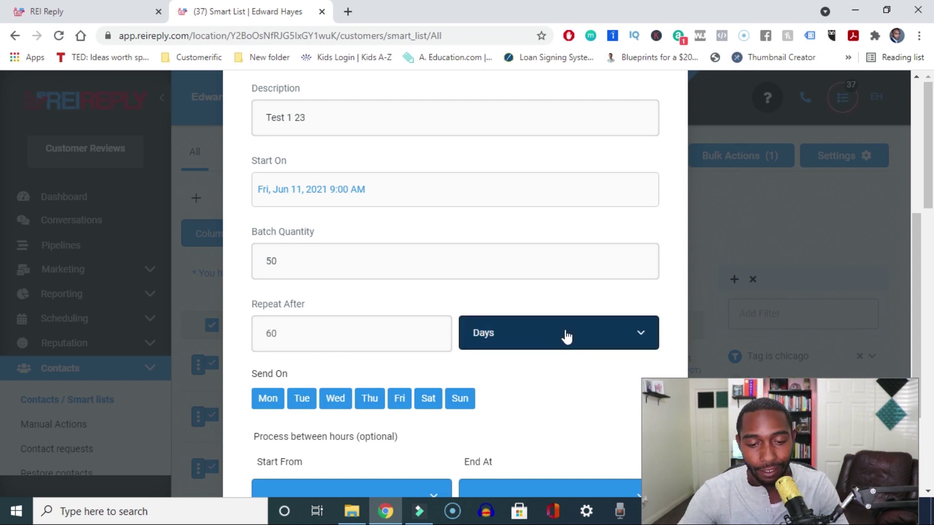
click(565, 333)
click(511, 412)
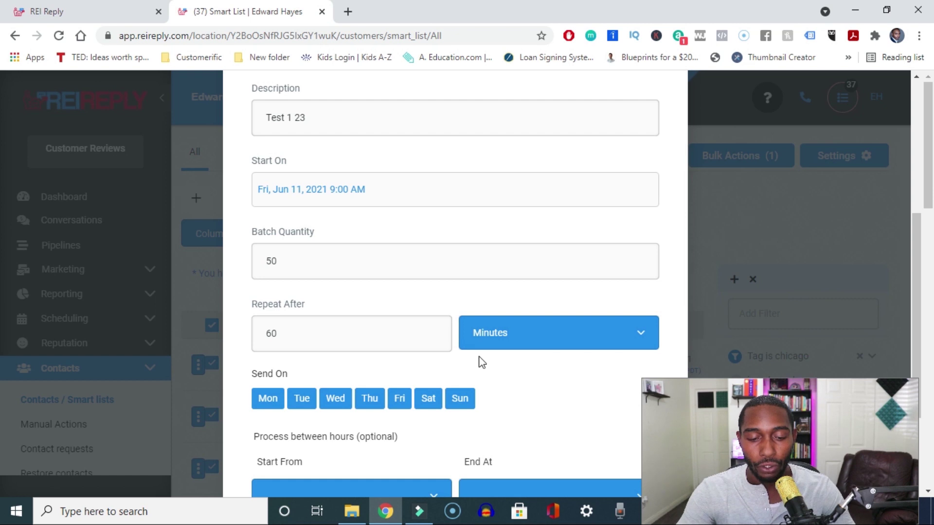
click(464, 402)
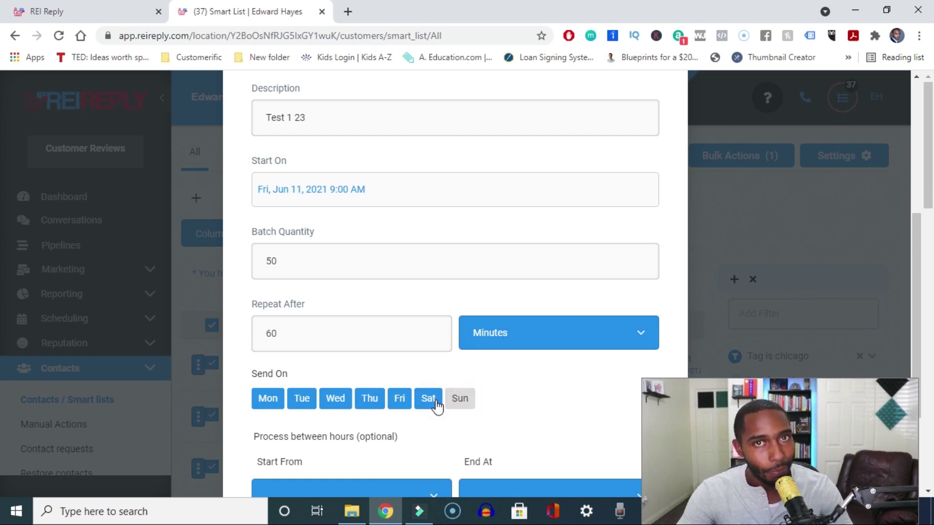
click(436, 405)
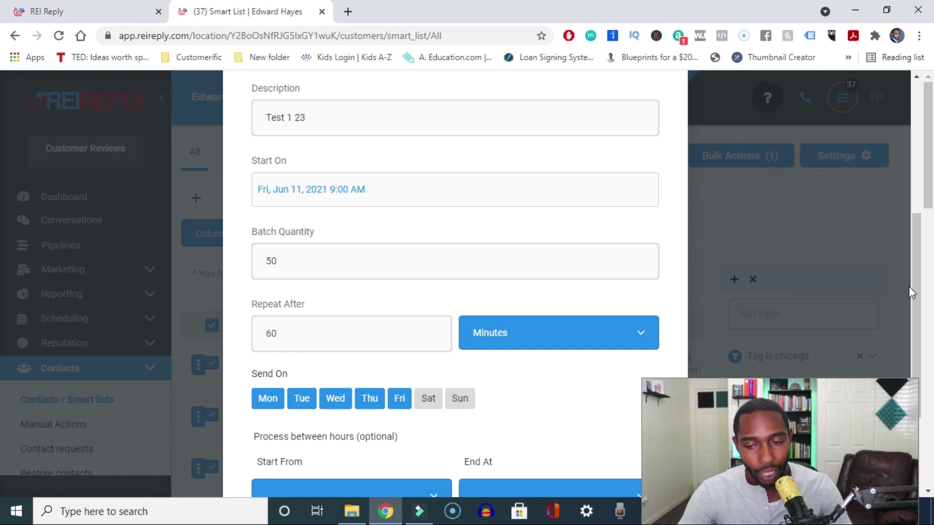
Limit the drip's processing hours to 09:00 am through 05:00 pm and add the contacts to the campaign
drag(921, 282, 921, 322)
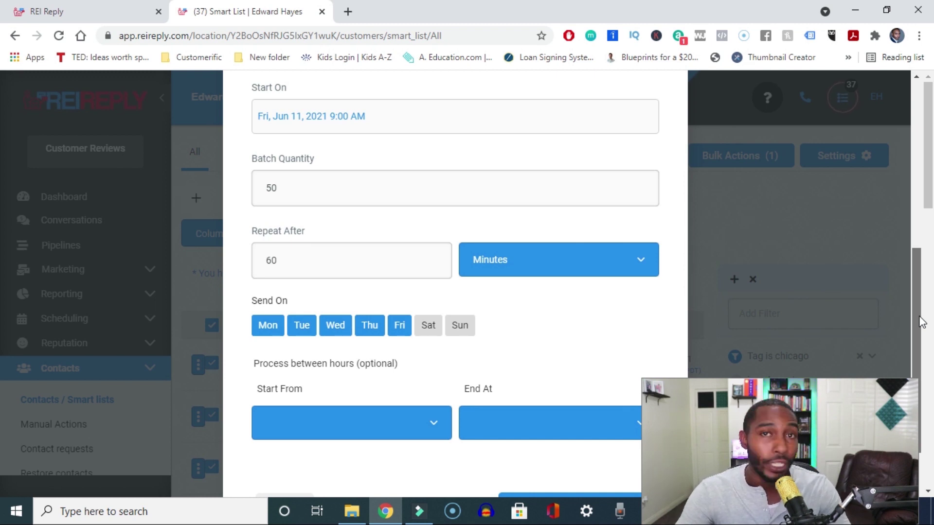
drag(921, 321, 922, 336)
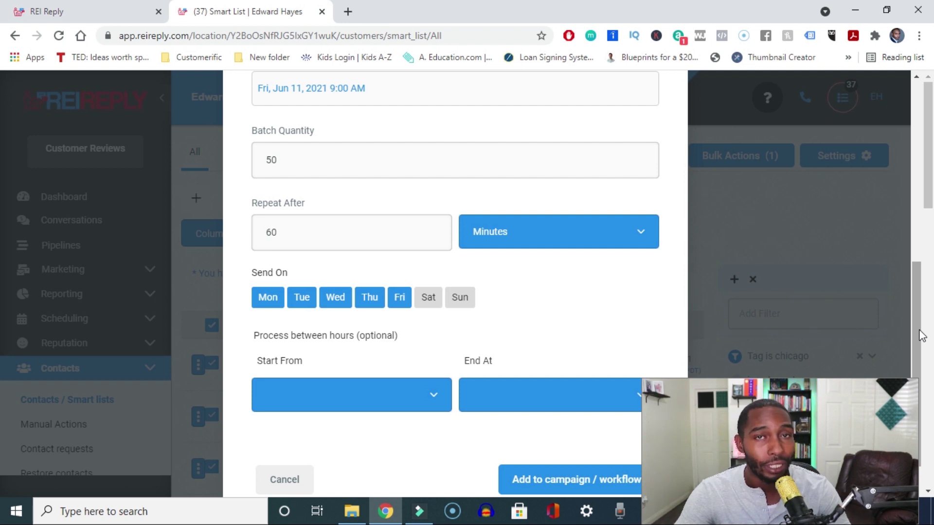
drag(919, 331, 916, 342)
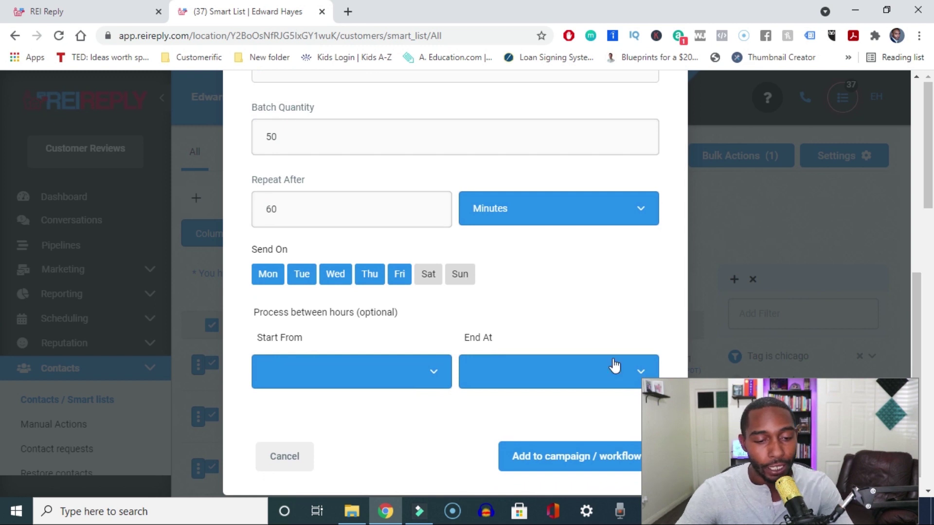
click(403, 372)
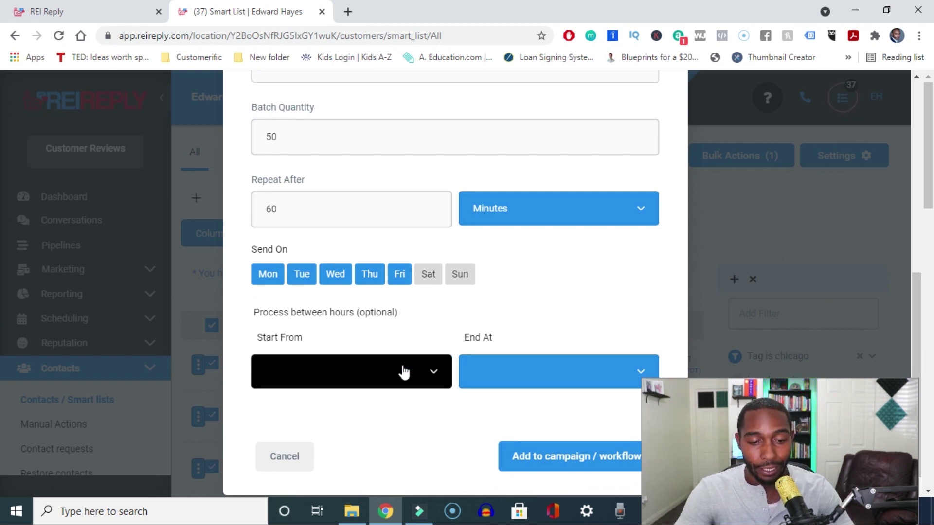
click(433, 382)
drag(439, 413, 438, 422)
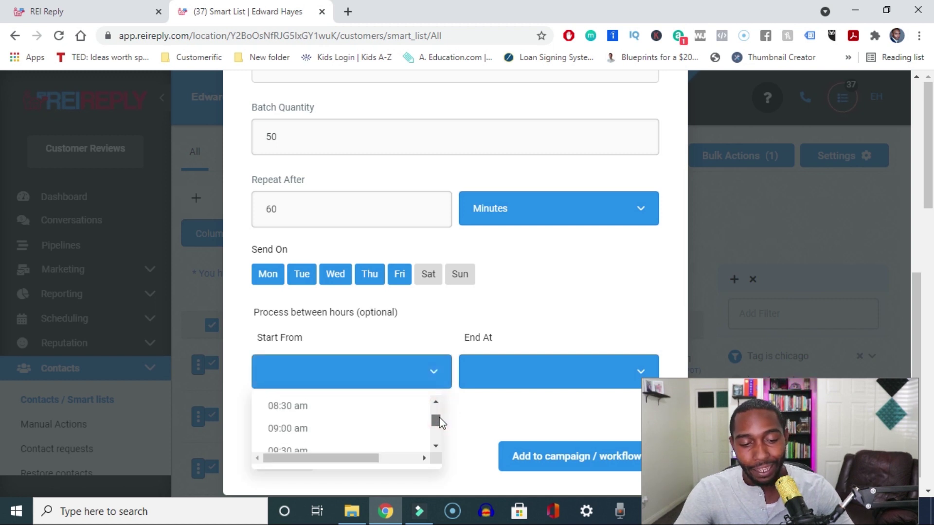
click(334, 428)
click(556, 362)
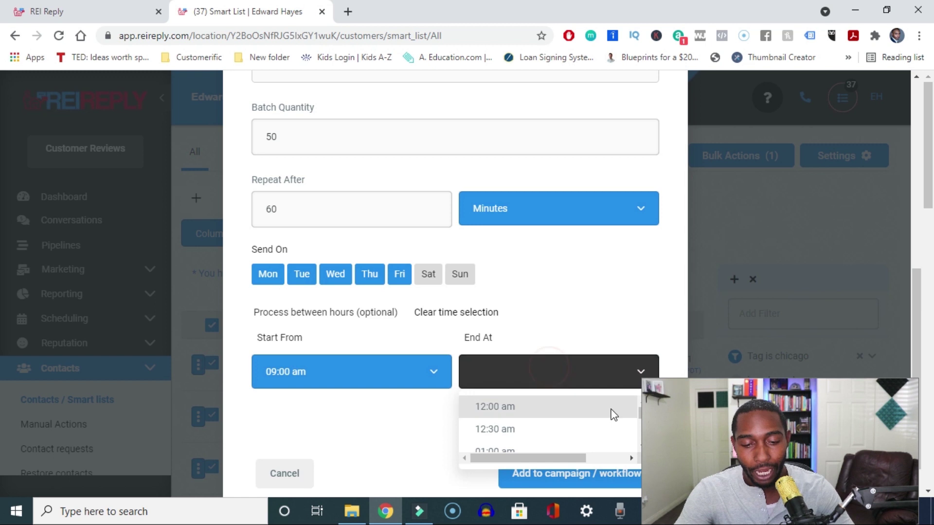
mouse_move(641, 410)
mouse_down()
mouse_move(640, 437)
mouse_move(637, 425)
mouse_up()
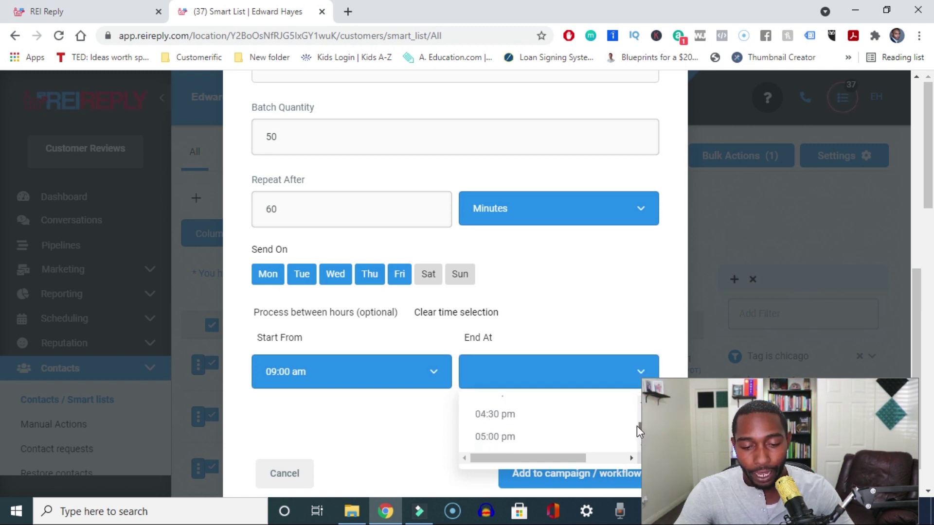
click(537, 444)
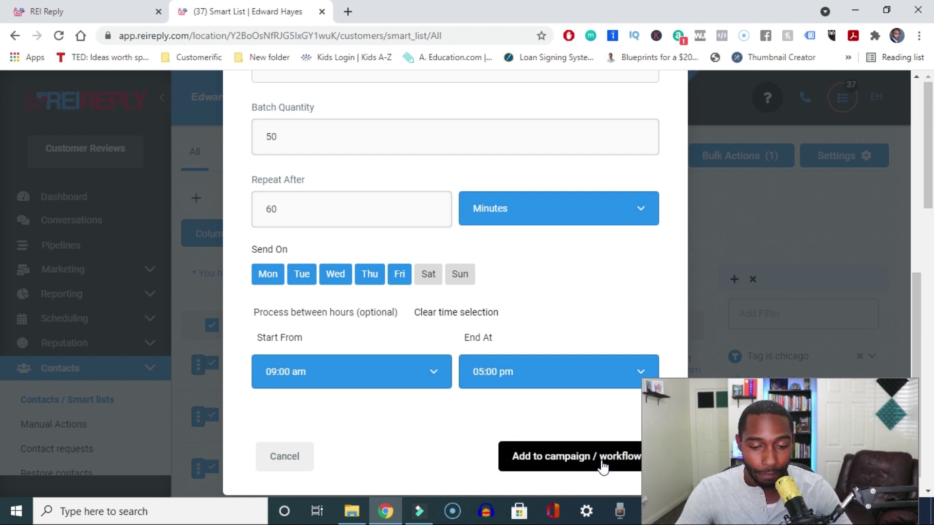
click(559, 459)
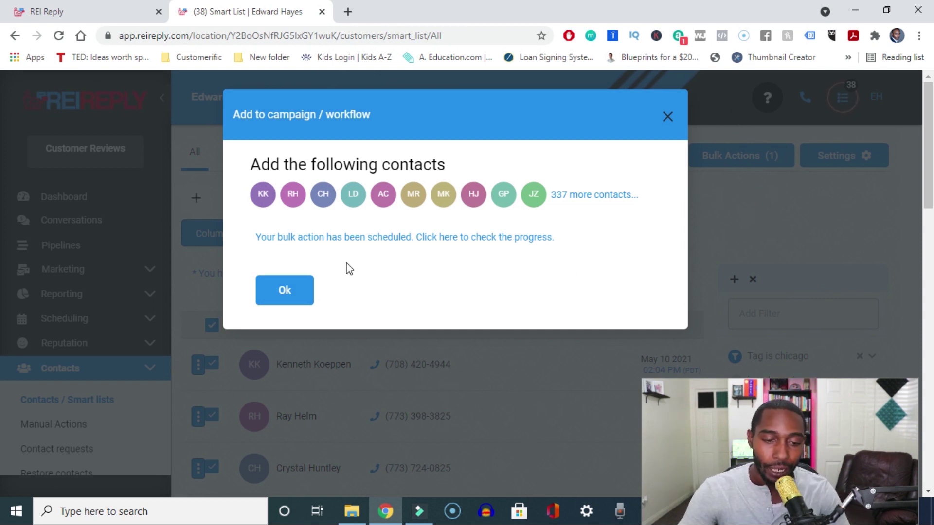
Check the progress of the new bulk action and review the scheduled bulk campaigns
click(362, 243)
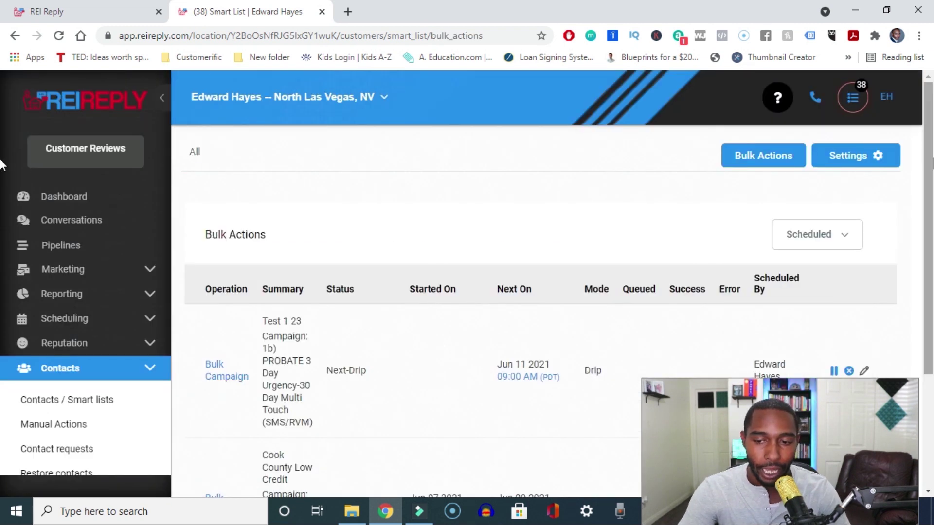
scroll(2, 214, down, 2)
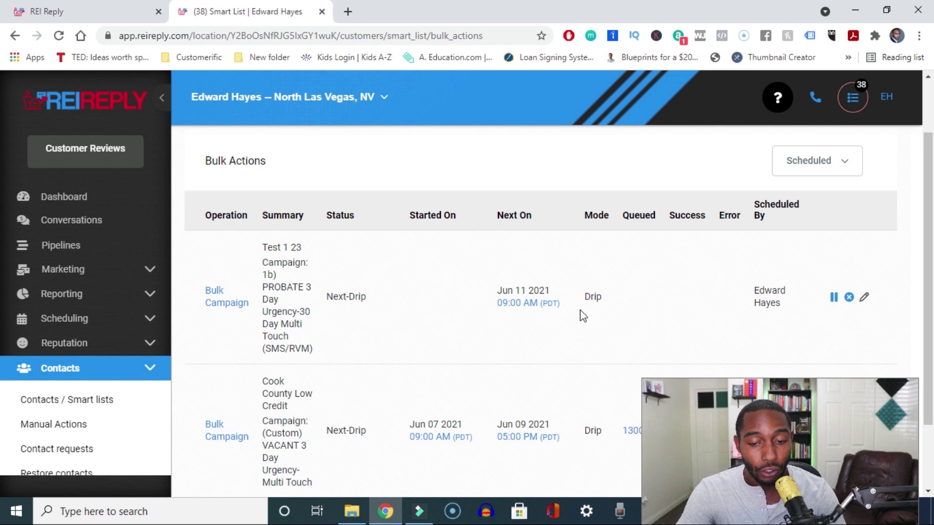
scroll(903, 292, down, 1)
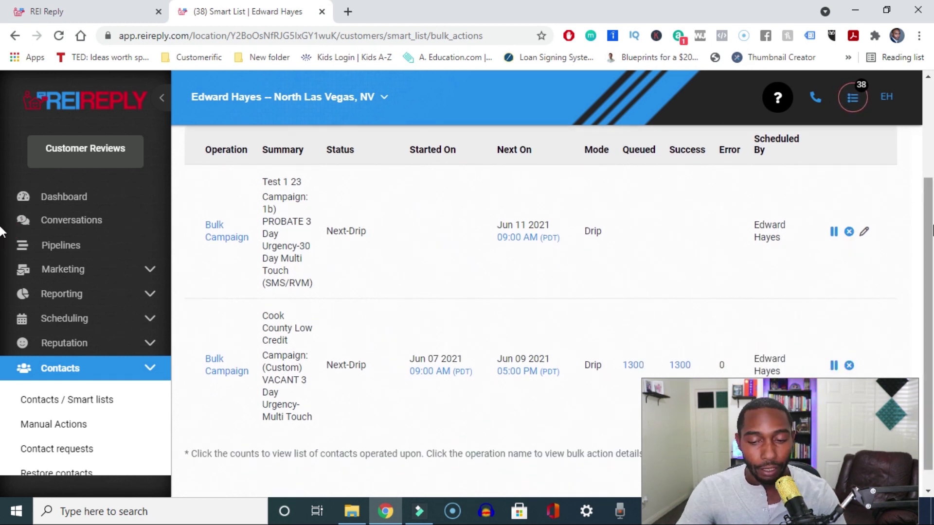
scroll(926, 292, down, 1)
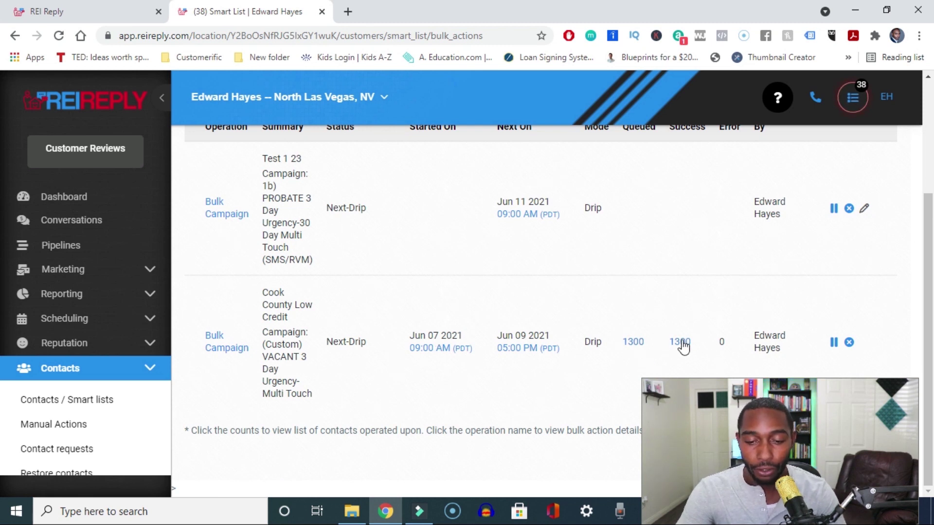
scroll(2, 316, up, 1)
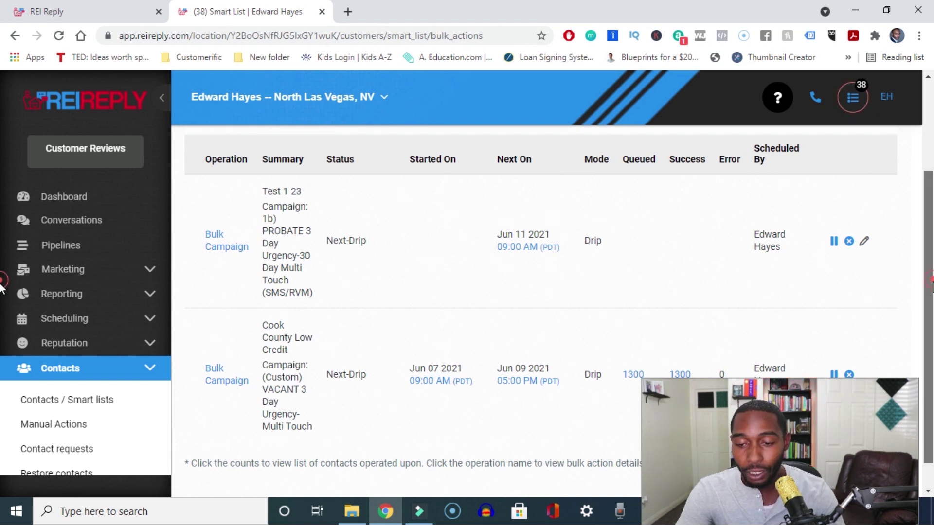
scroll(1, 255, up, 1)
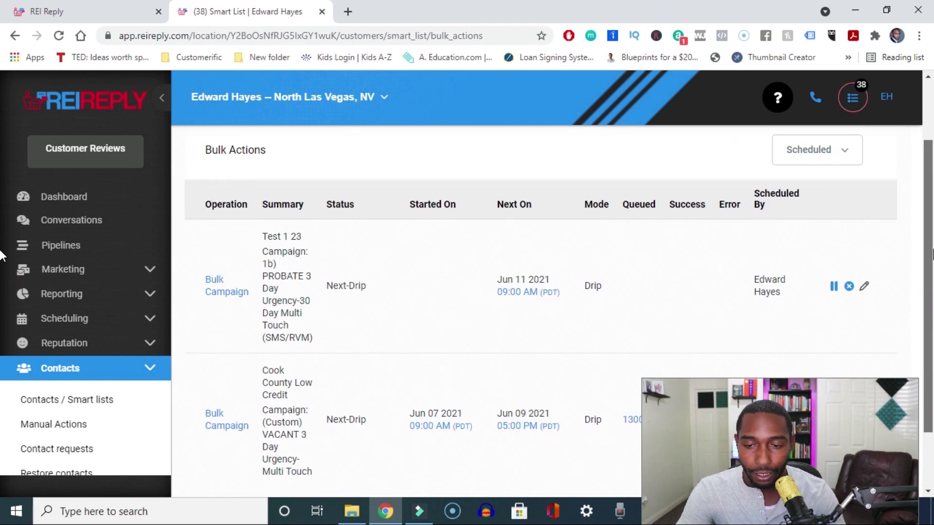
Filter the bulk actions to completed ones and look through the finished campaigns
click(843, 161)
click(826, 208)
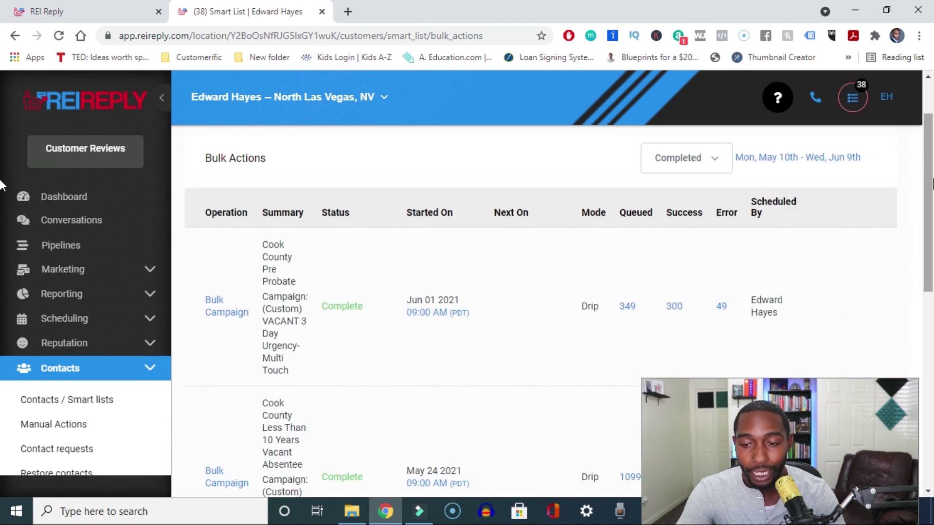
scroll(2, 185, down, 1)
scroll(2, 189, down, 1)
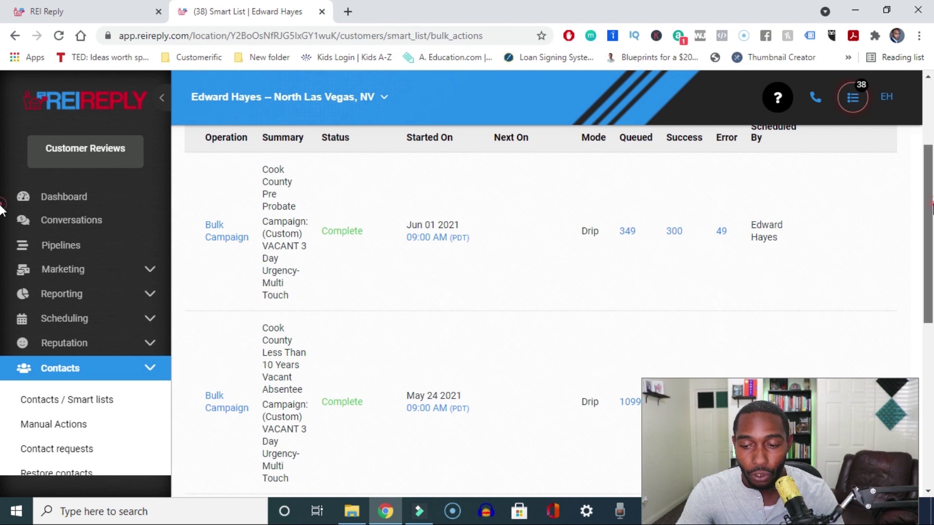
scroll(1, 209, down, 4)
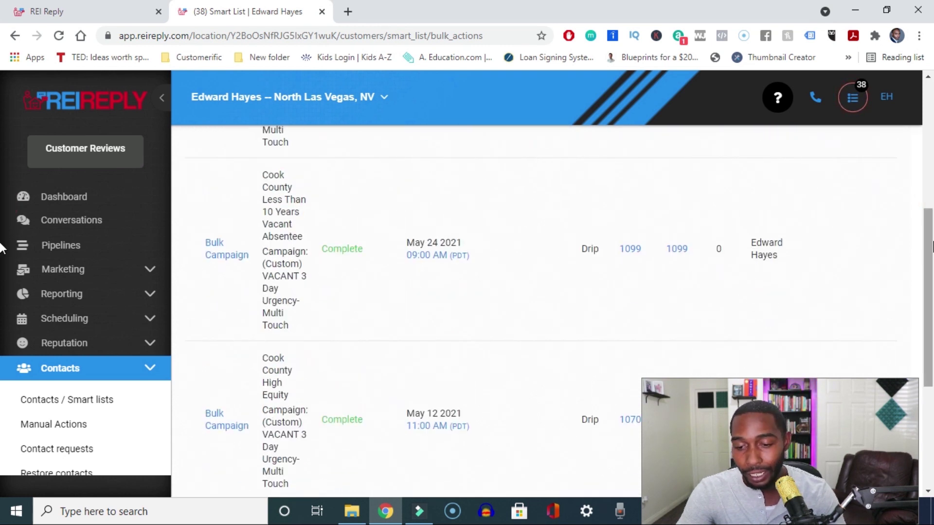
scroll(1, 248, up, 5)
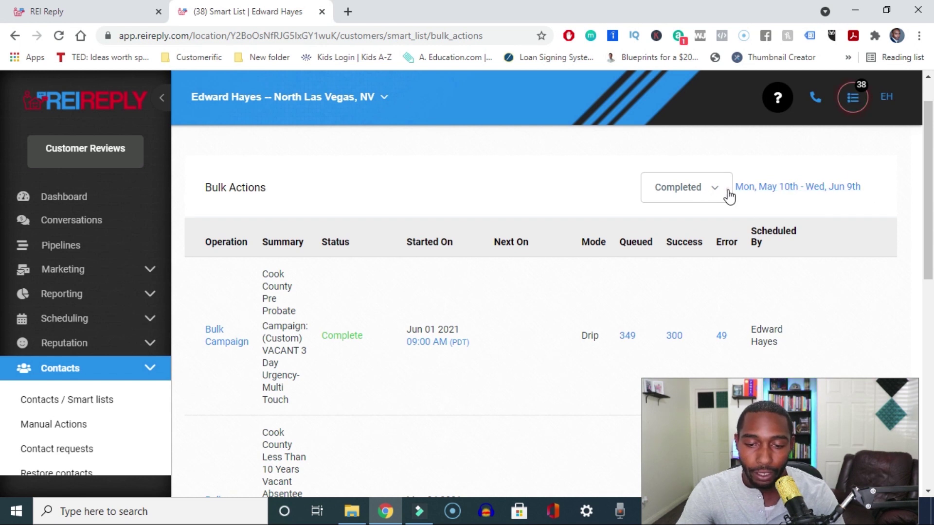
Switch the bulk actions back to scheduled ones and review the pending drips
click(719, 190)
click(684, 222)
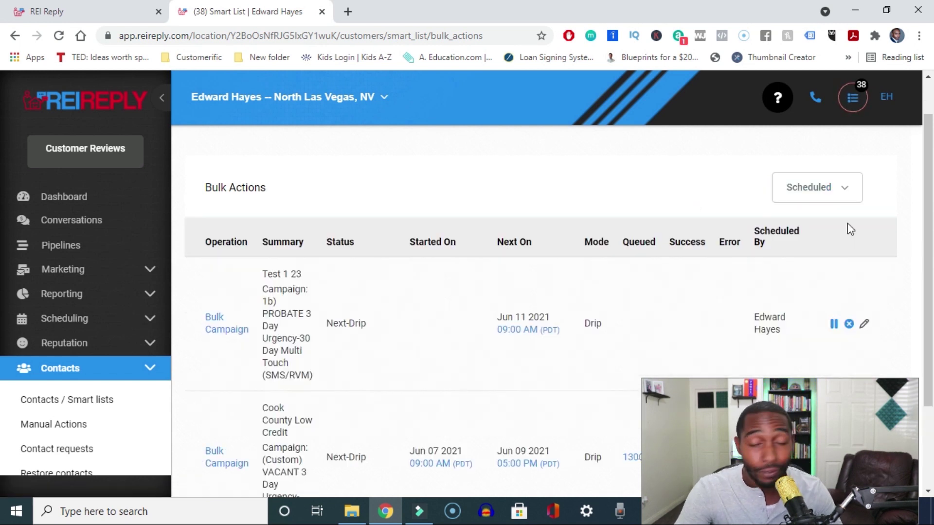
drag(926, 219, 926, 196)
drag(927, 235, 932, 384)
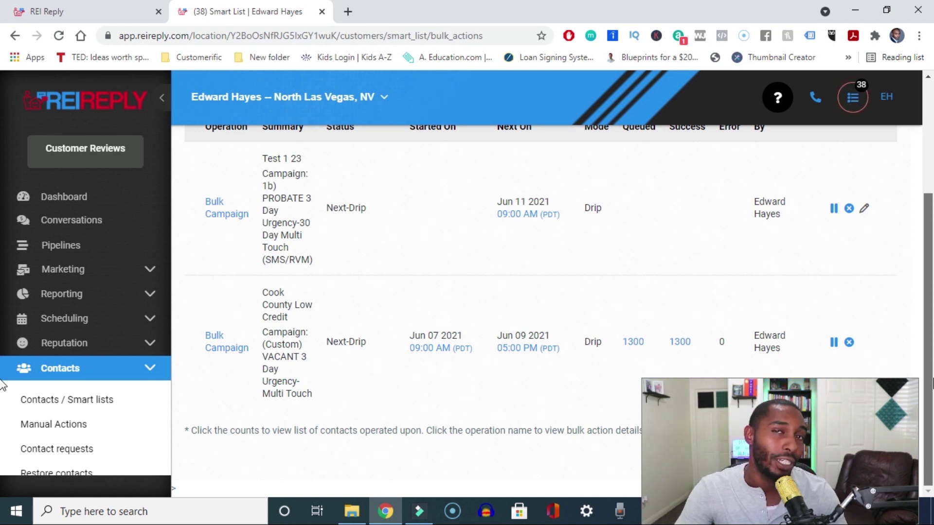
scroll(2, 252, up, 1)
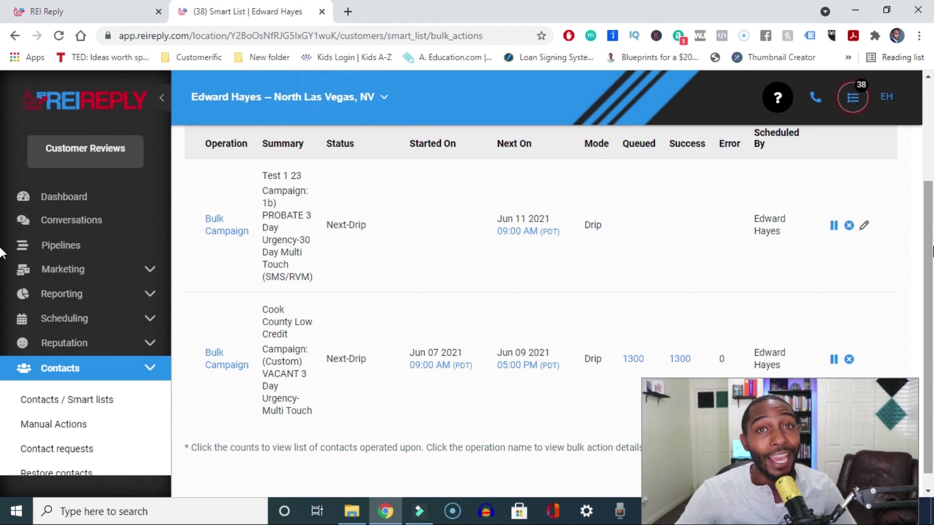
Open the conversations and view the unread thread with the "Wrong number" reply
click(80, 222)
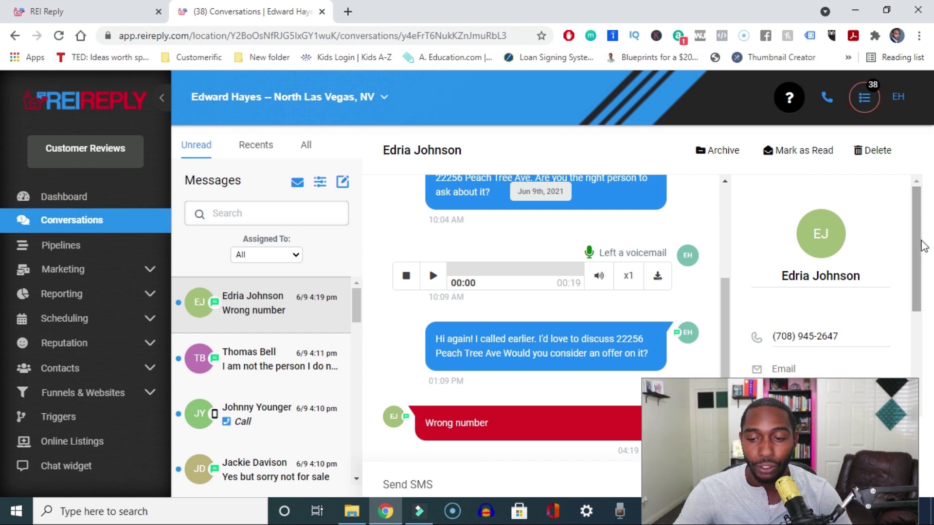
scroll(920, 251, down, 1)
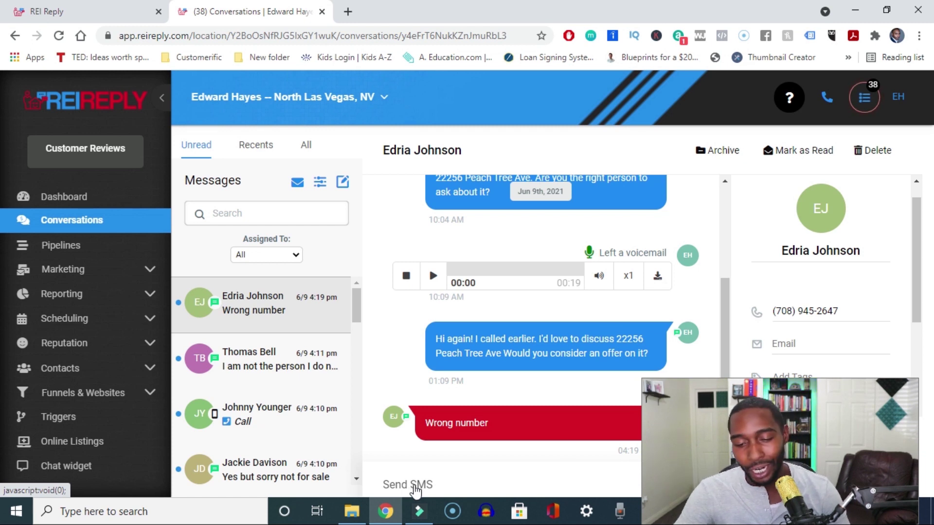
drag(722, 396, 734, 201)
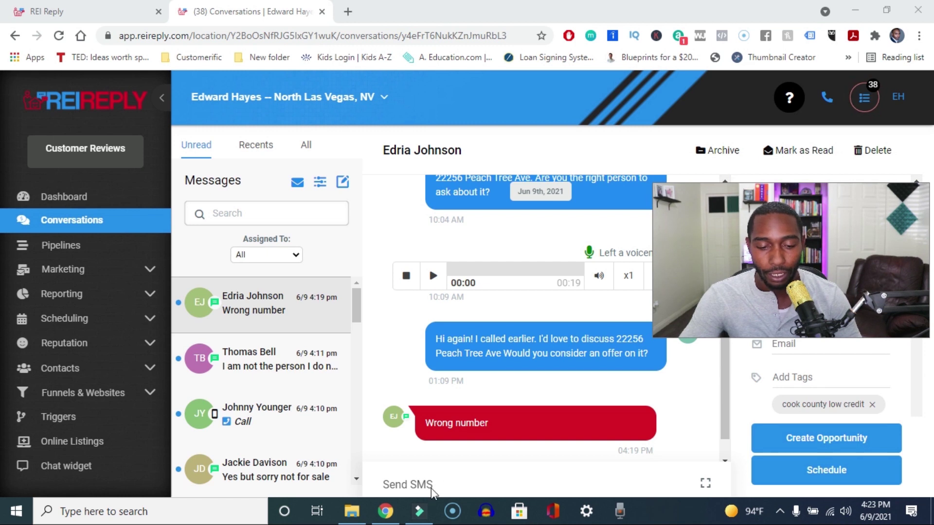
Open the SMS reply box in the "Wrong number" conversation and look through the available message templates
click(443, 480)
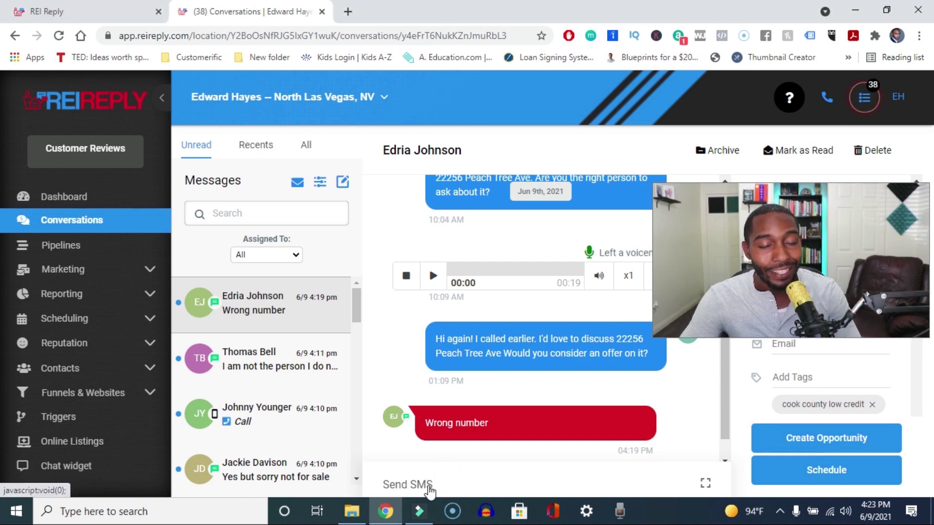
click(427, 486)
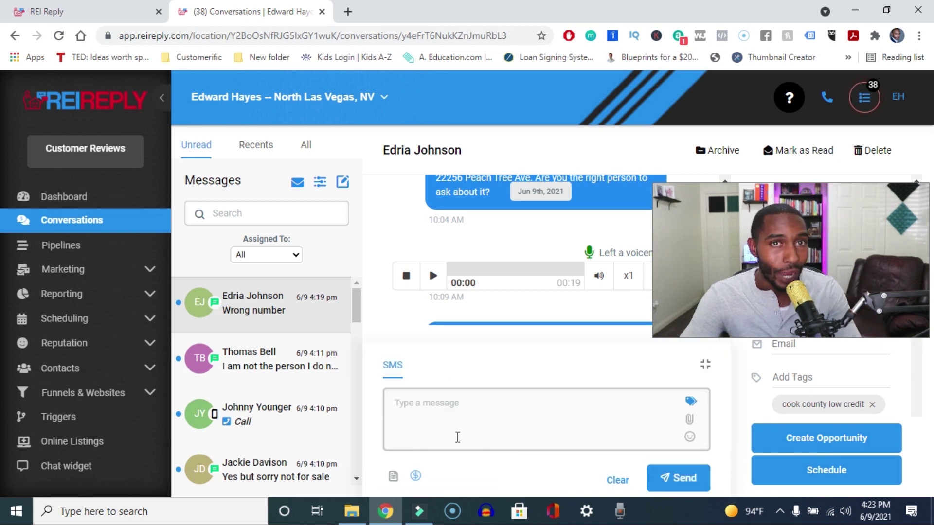
click(473, 413)
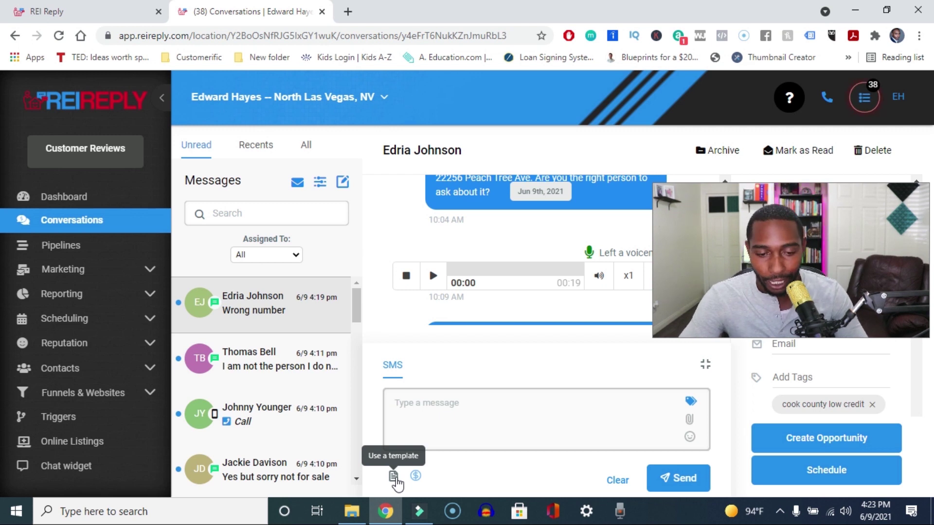
click(394, 477)
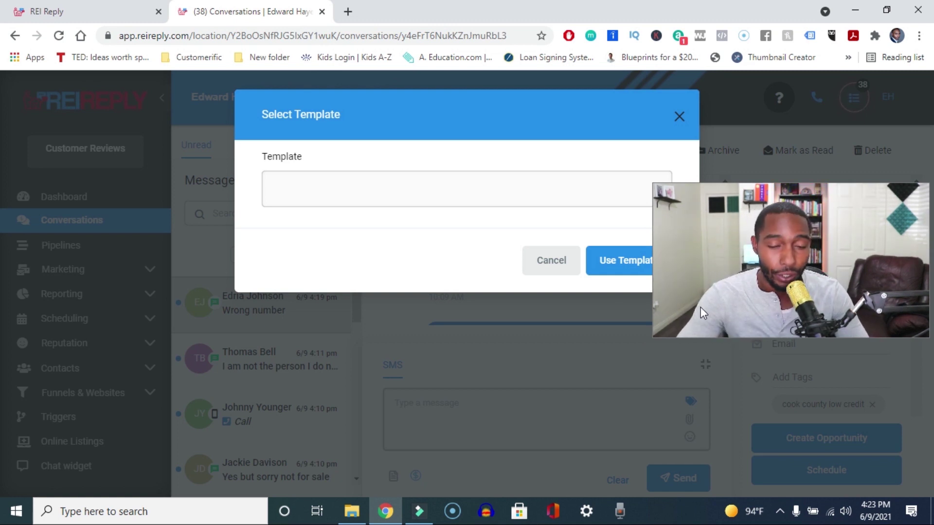
click(625, 188)
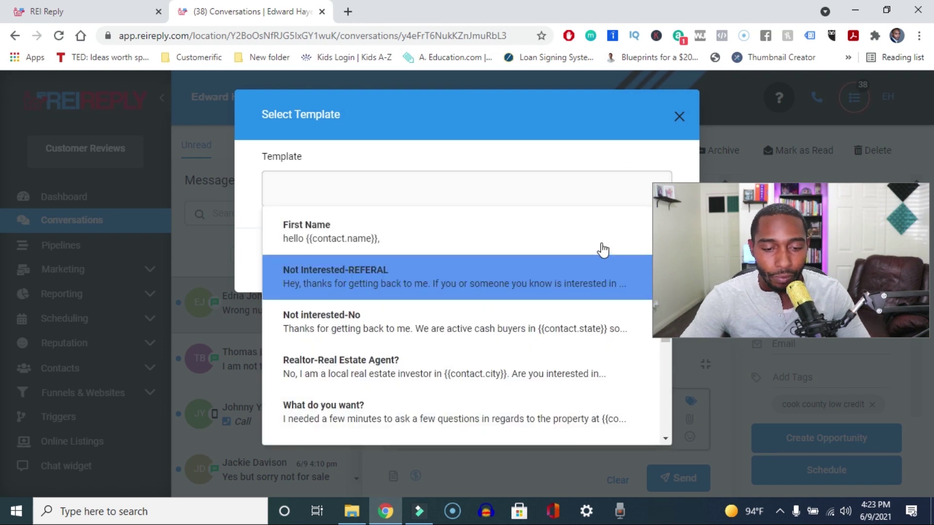
click(570, 184)
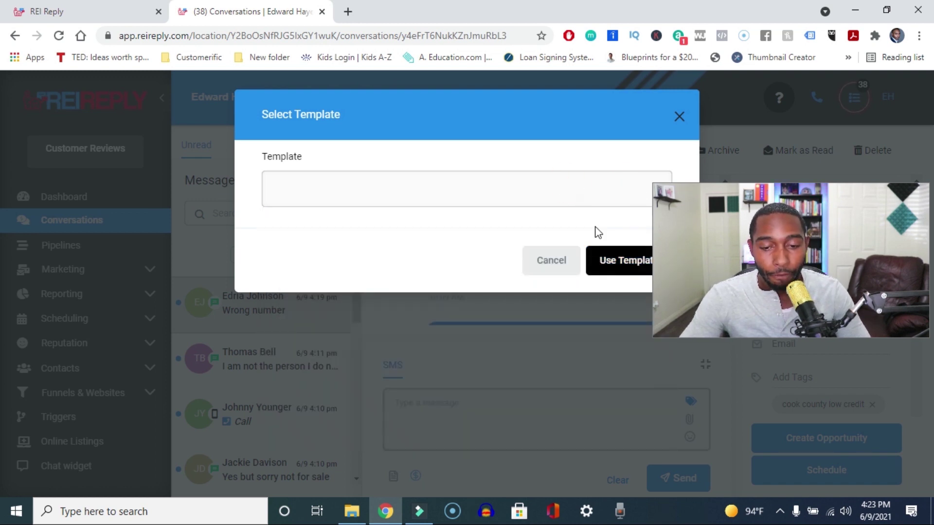
click(565, 189)
click(739, 205)
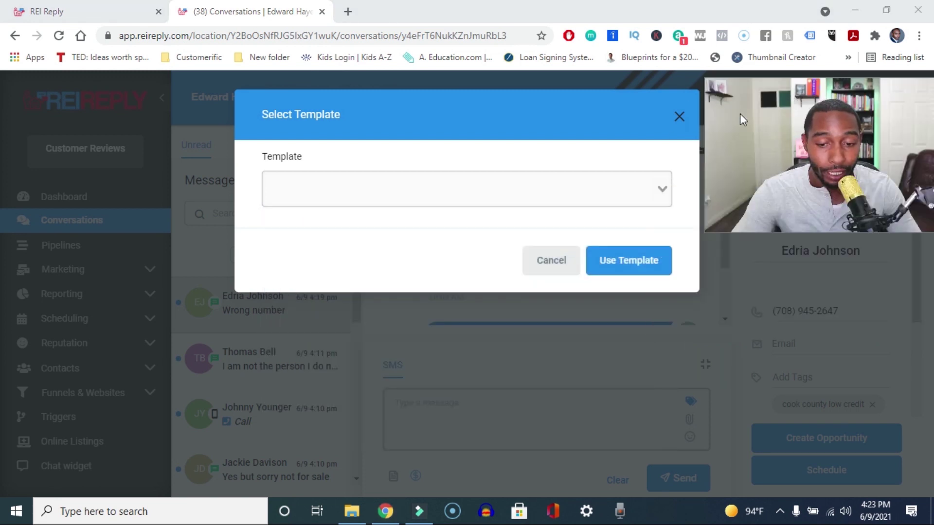
click(668, 189)
click(666, 189)
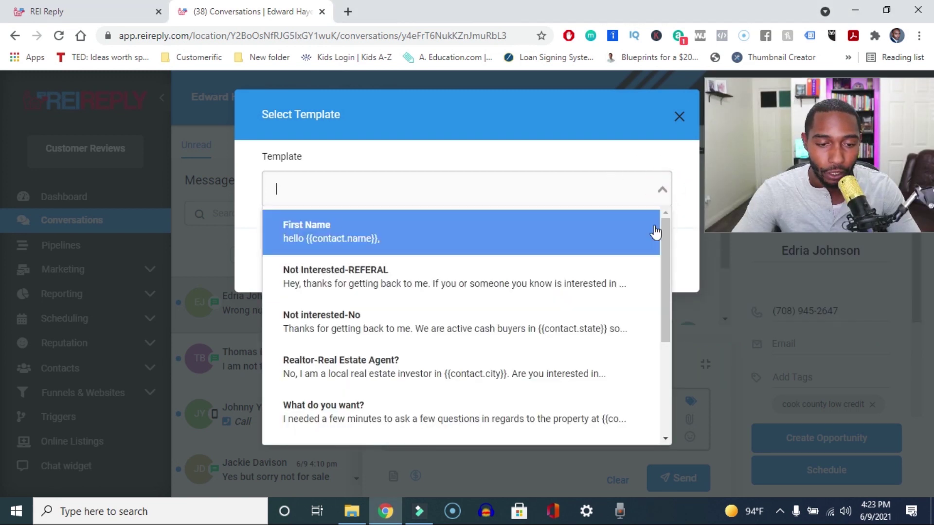
drag(667, 250, 671, 361)
drag(673, 398, 660, 304)
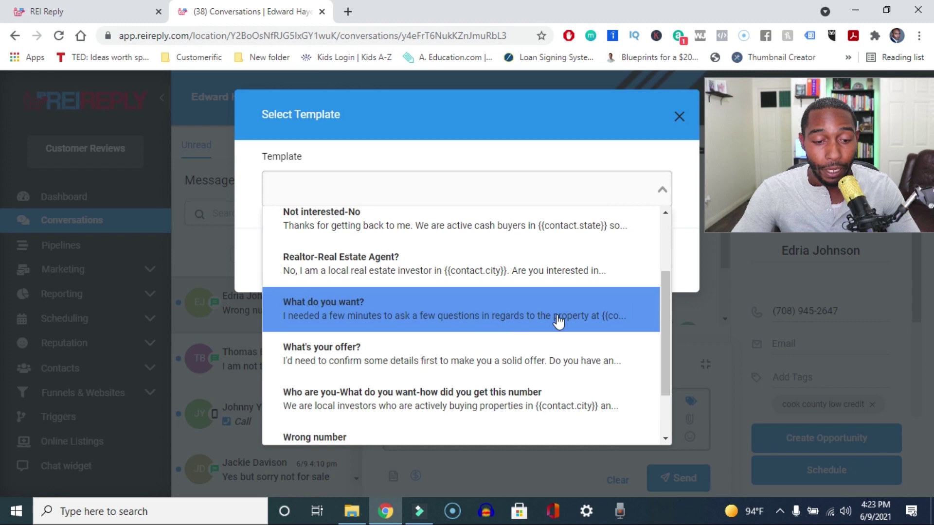
scroll(445, 227, up, 3)
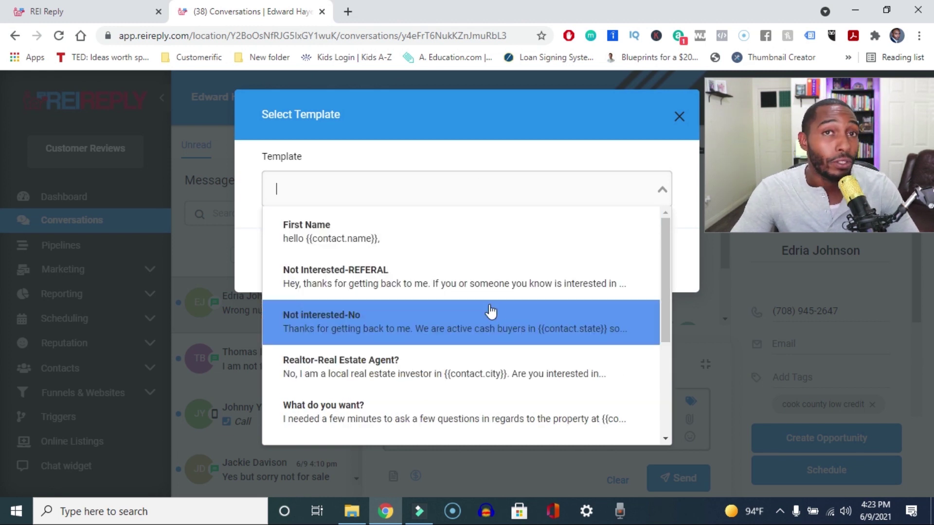
Insert the "Wrong number" template into the SMS reply
drag(663, 292, 660, 390)
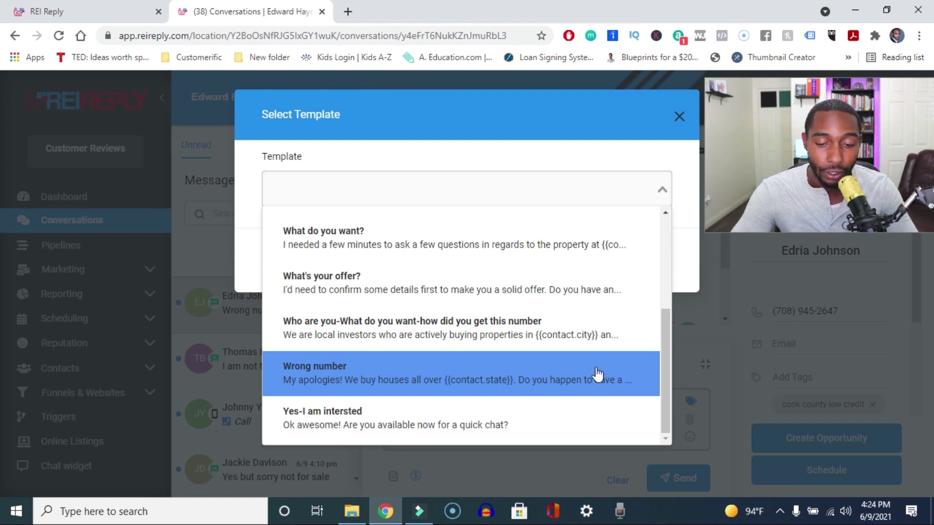
click(614, 394)
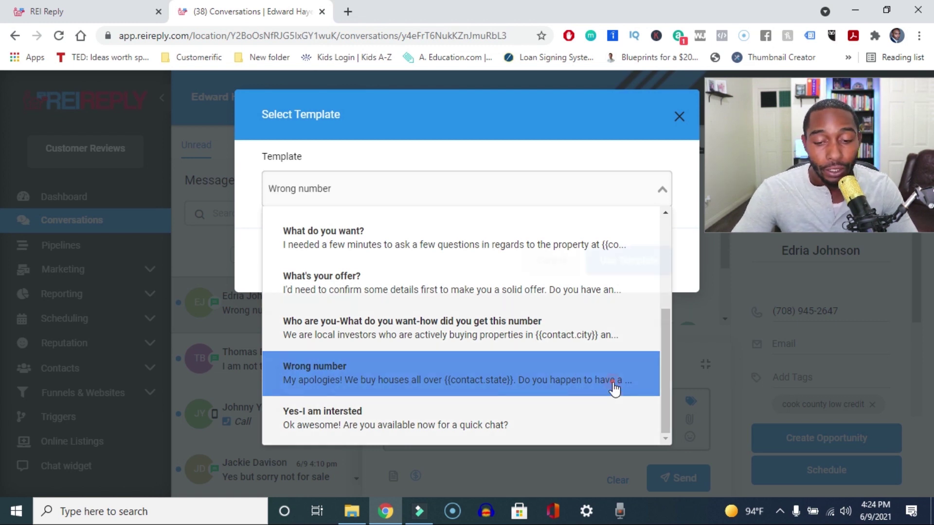
click(617, 263)
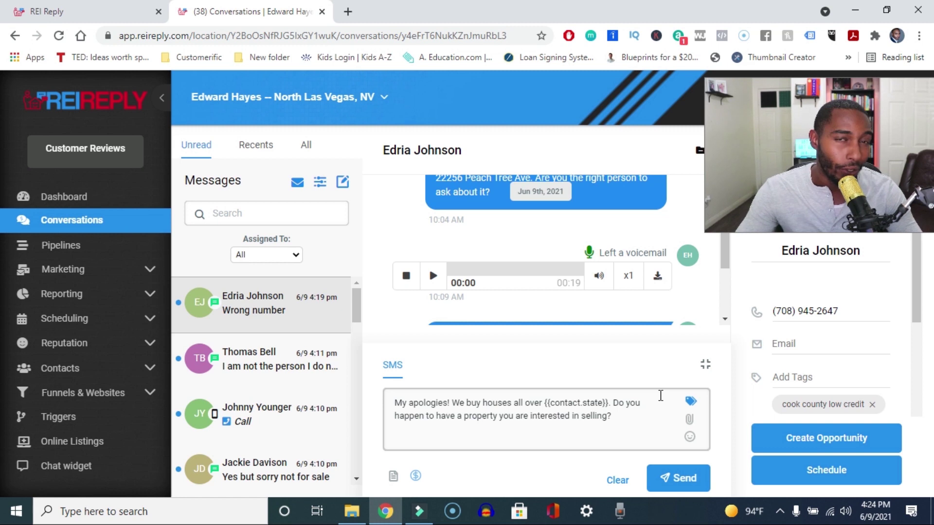
Clear the template text from the SMS reply, then reopen the template selection and dismiss it without choosing one
double_click(625, 419)
key(ctrl+a)
key(BackSpace)
click(395, 476)
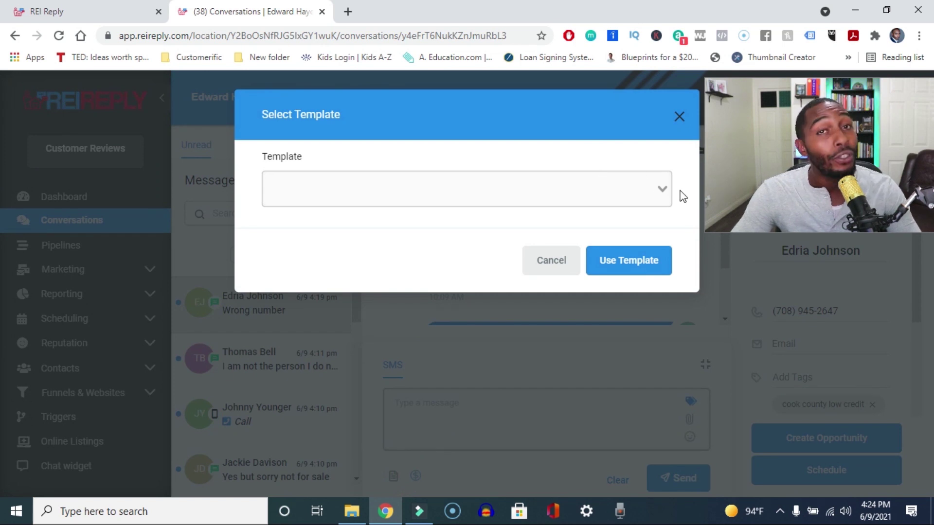
click(679, 116)
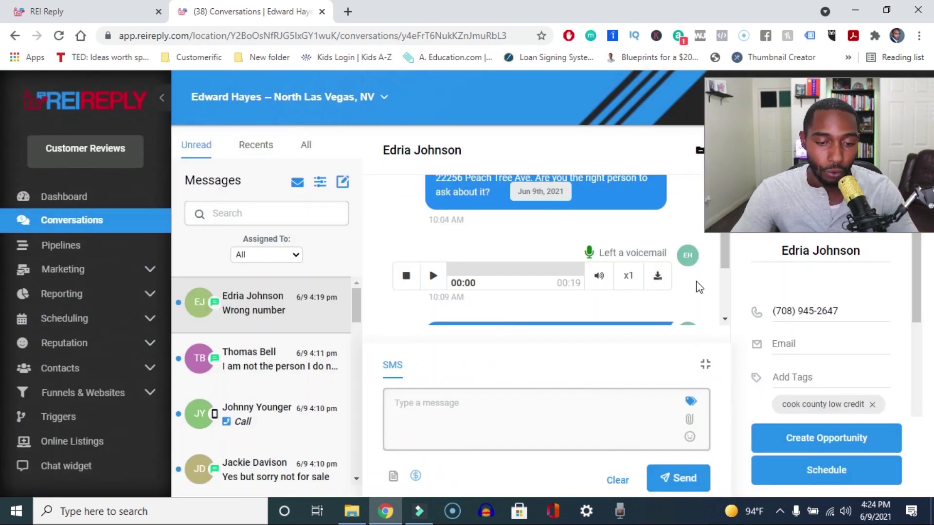
Review the conversation thread, then reply by SMS using the "Wrong number" template
drag(726, 248, 716, 175)
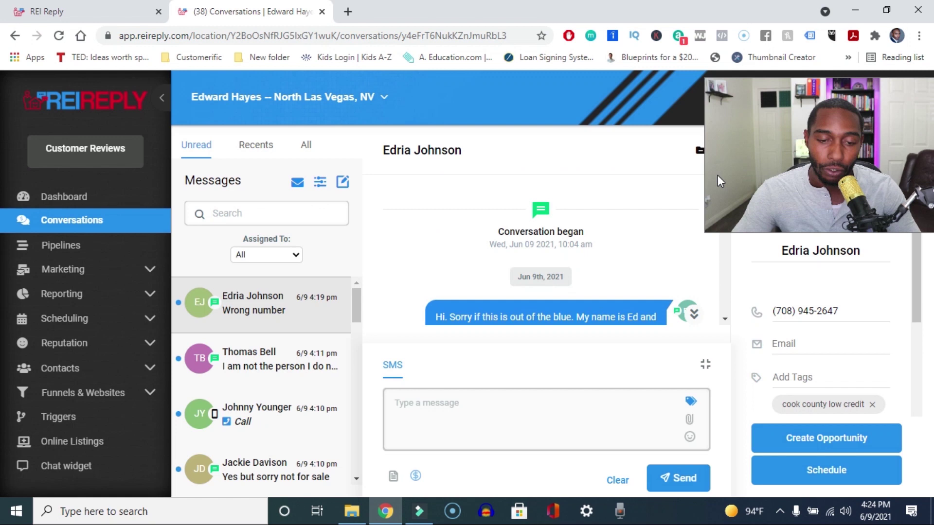
drag(719, 218, 710, 311)
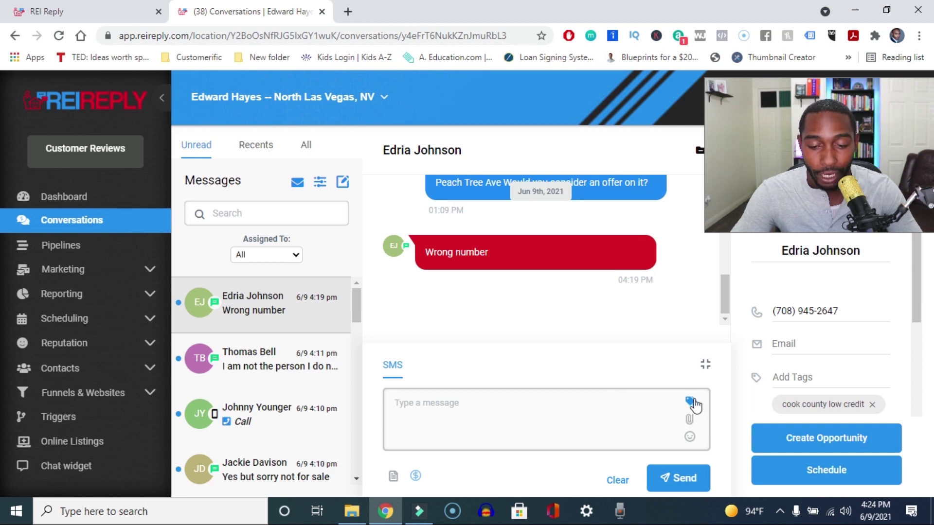
click(393, 475)
click(664, 191)
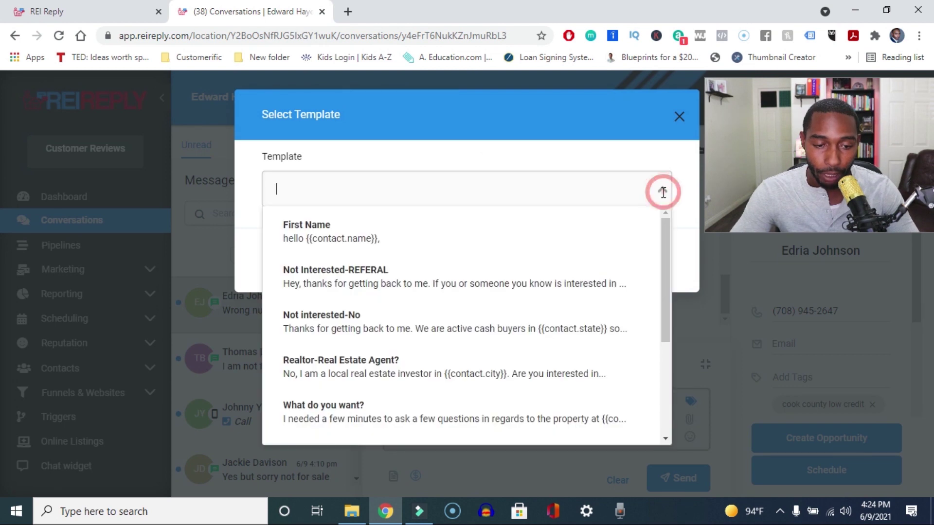
drag(665, 261, 664, 346)
click(527, 392)
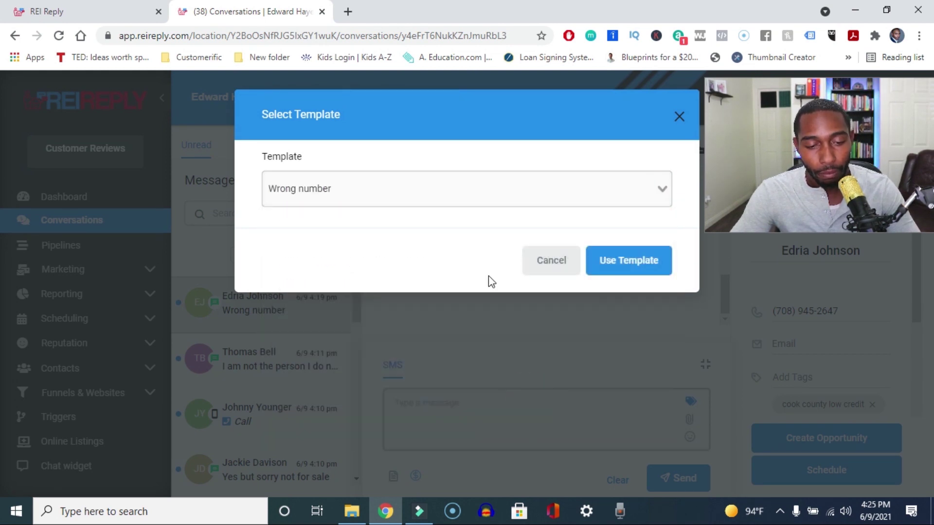
click(650, 261)
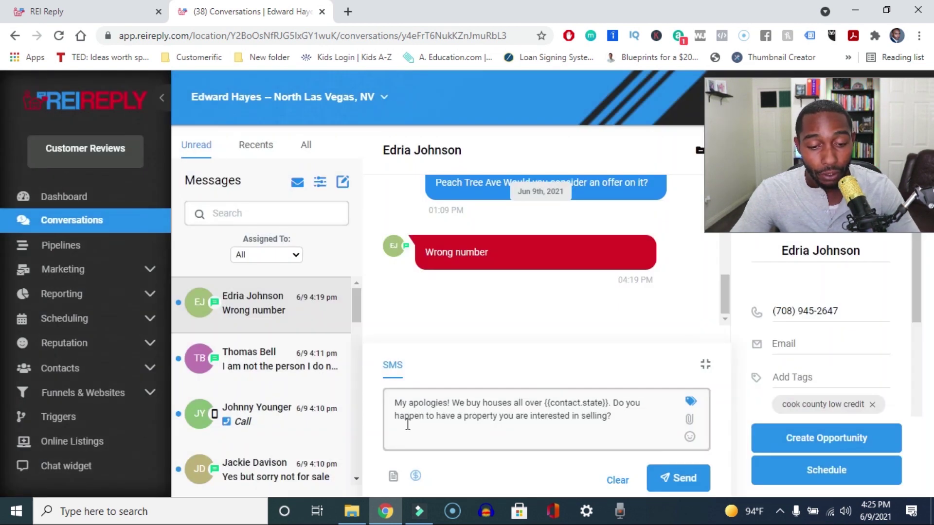
click(693, 483)
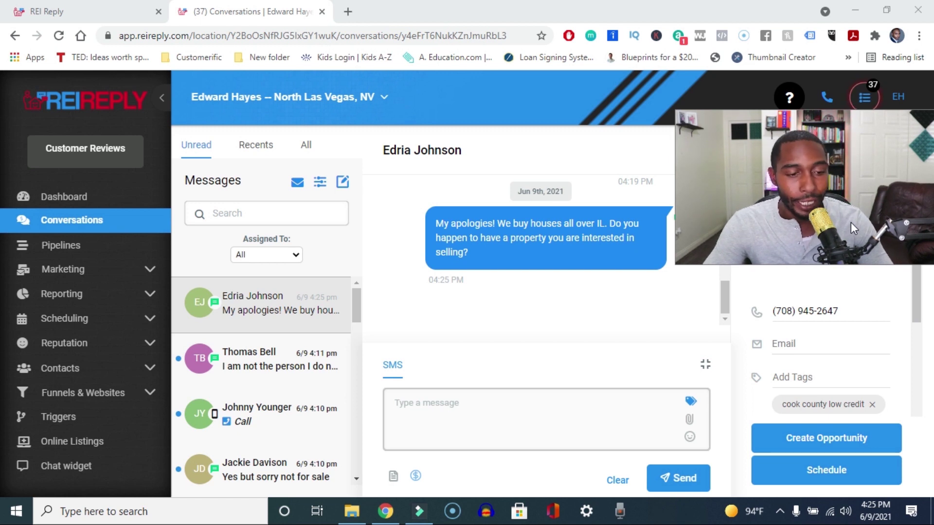
Check the contact's tags and switch the DND marketing opt-out on and back off
click(918, 312)
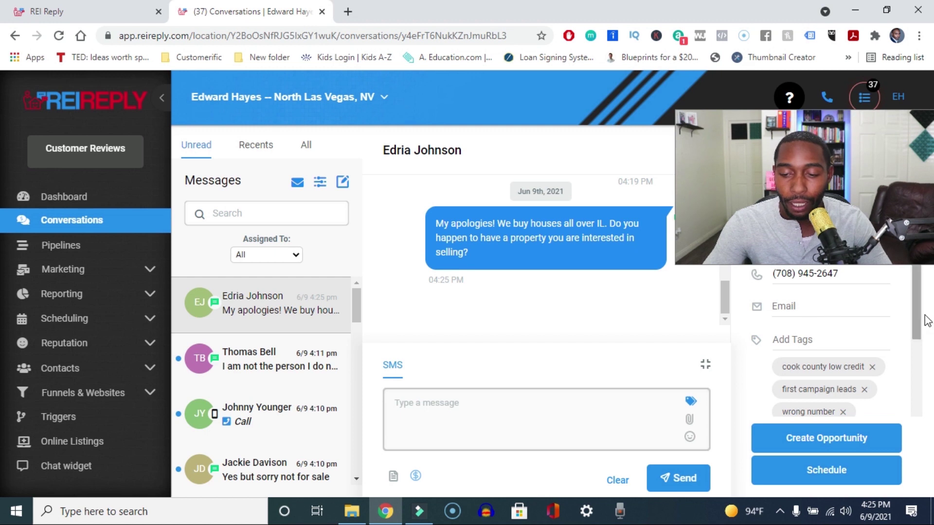
scroll(831, 313, down, 1)
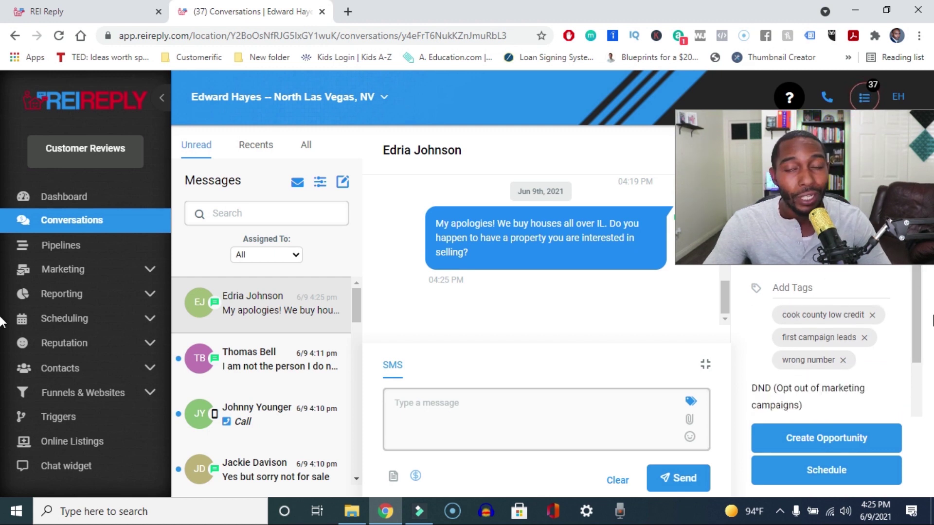
scroll(914, 325, down, 2)
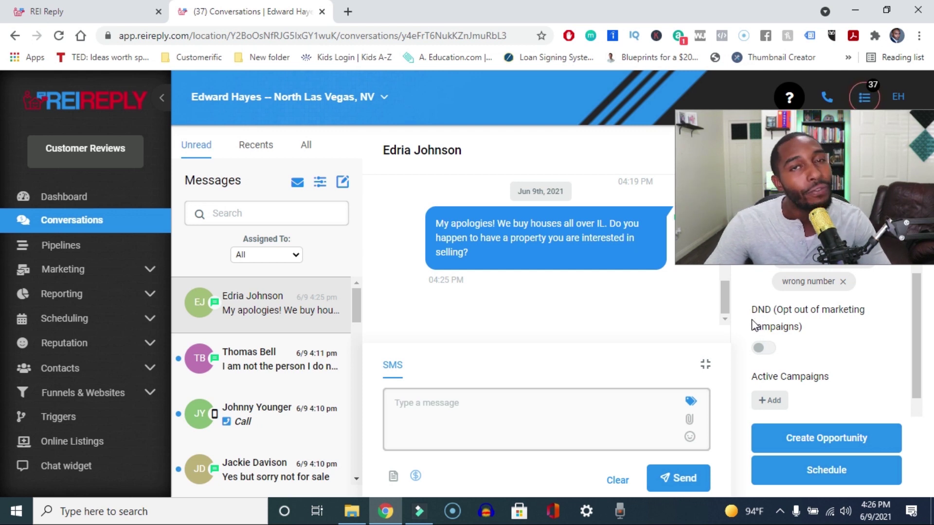
click(762, 349)
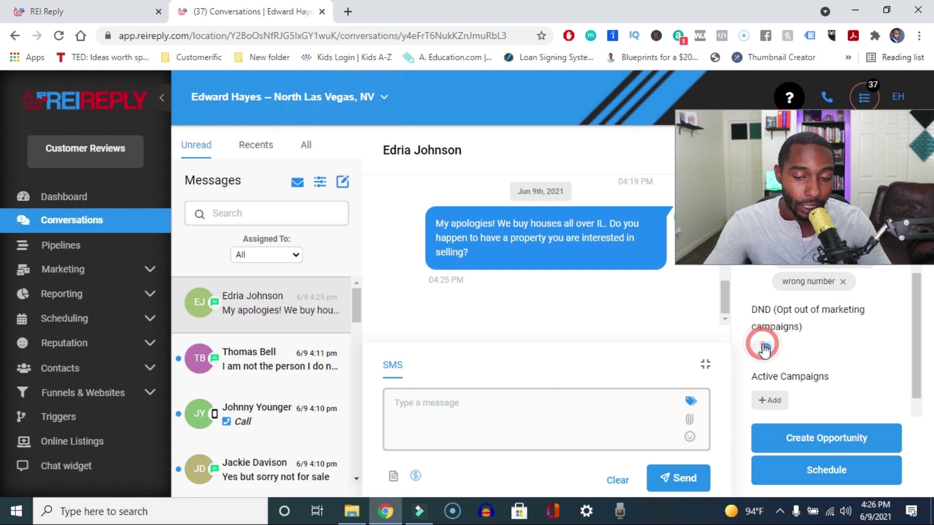
click(761, 349)
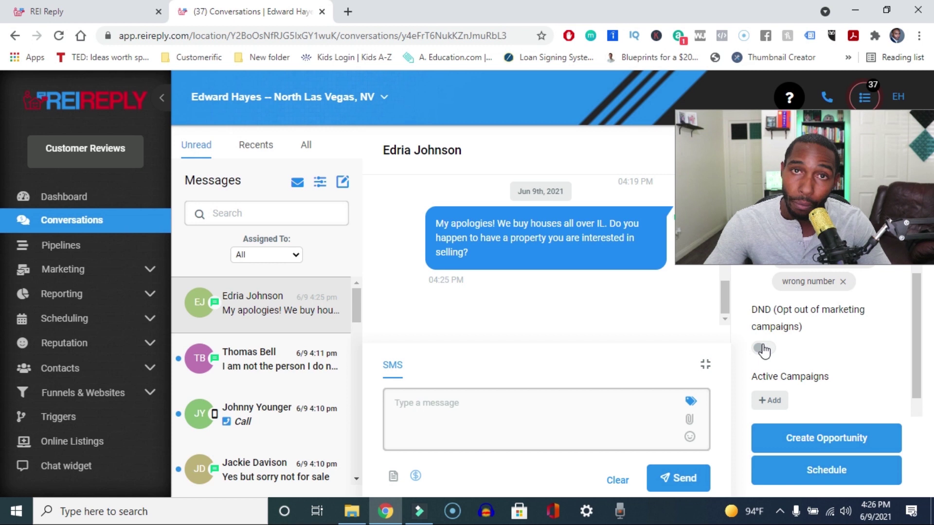
Review the contact's active campaigns and opportunities, and start a new opportunity for the contact
drag(917, 341, 917, 362)
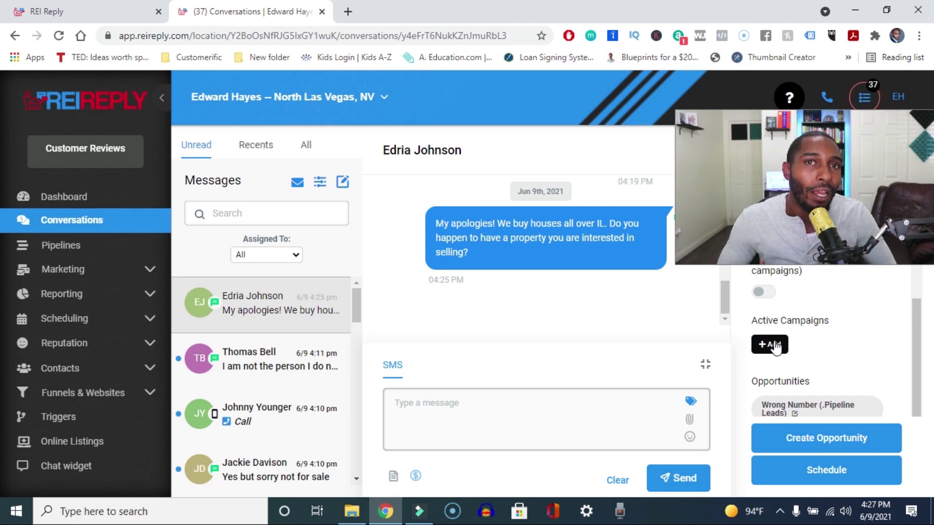
scroll(903, 389, down, 1)
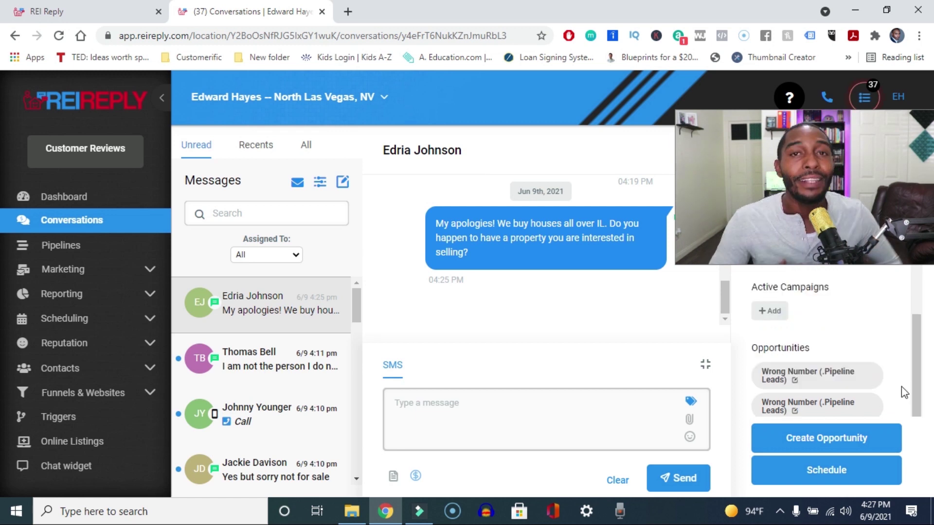
click(866, 440)
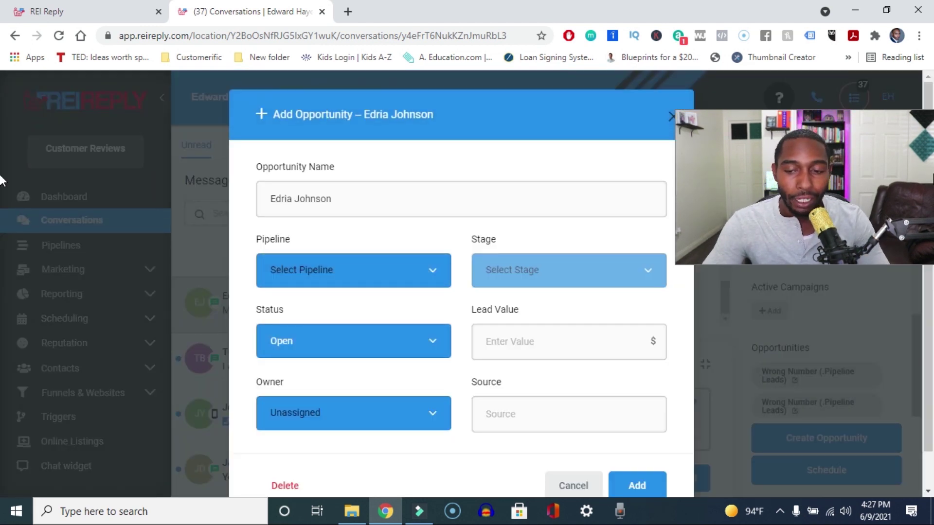
scroll(929, 127, down, 1)
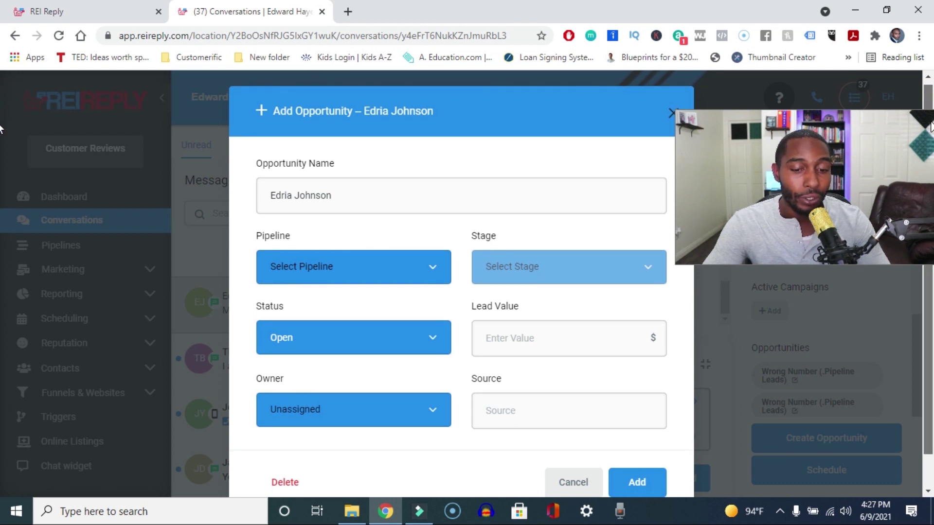
scroll(807, 333, down, 1)
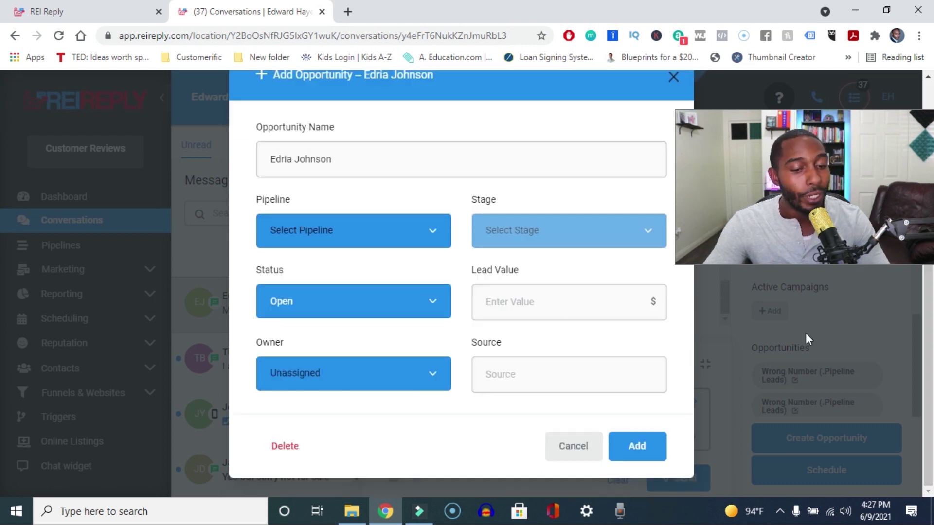
Review the status and owner choices for the new opportunity without changing them
click(432, 298)
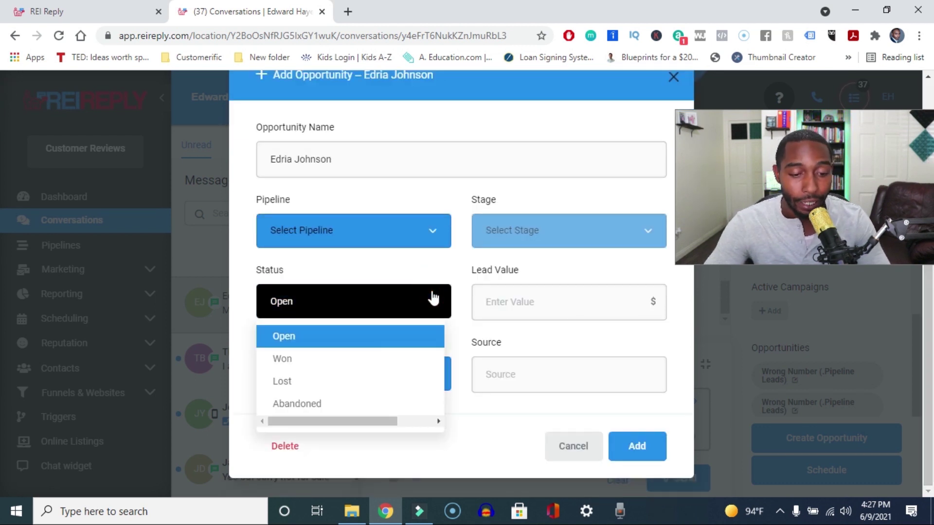
click(433, 296)
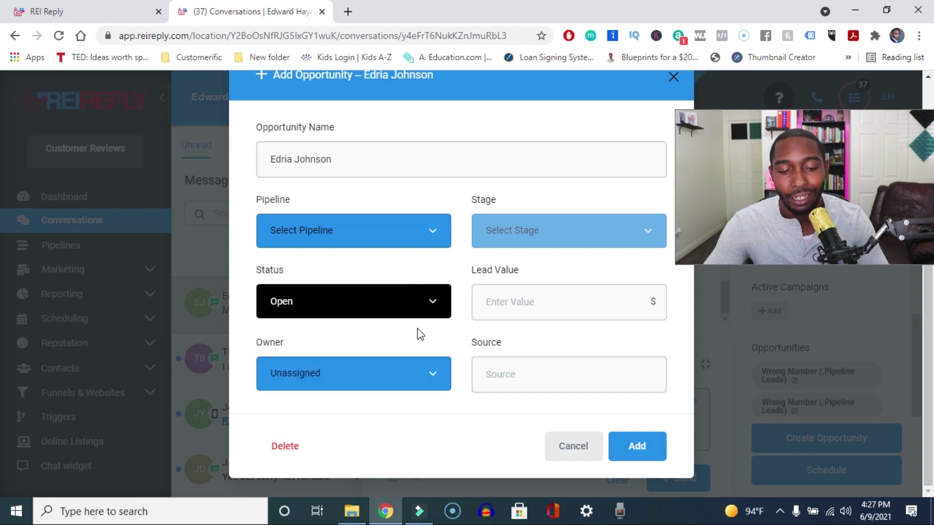
click(431, 380)
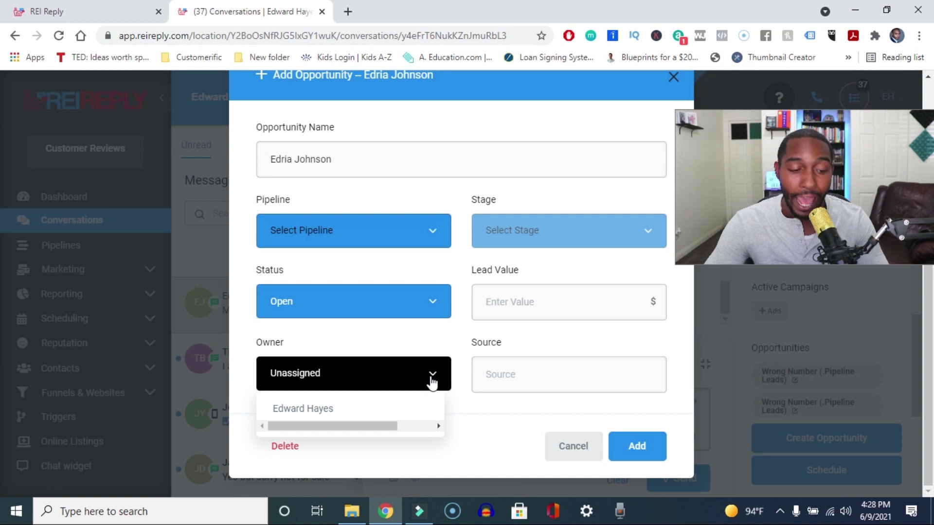
click(431, 381)
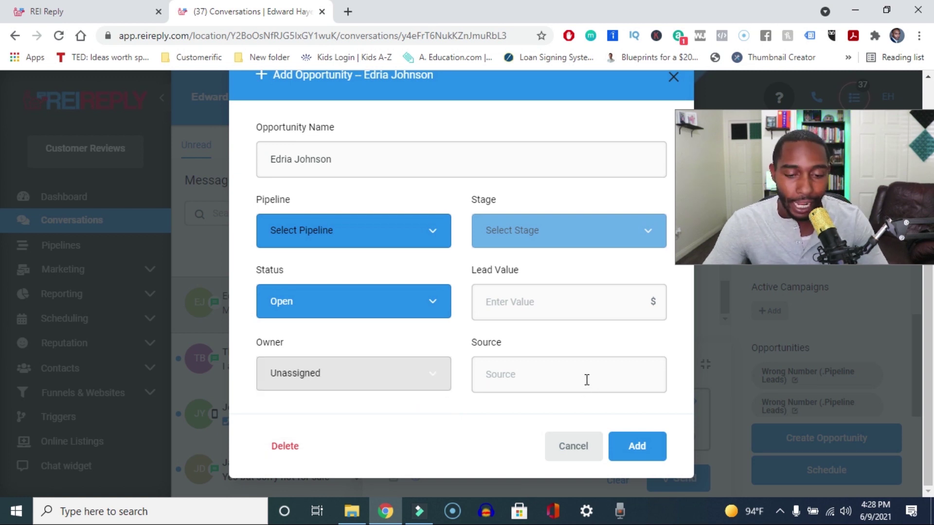
Check the lead value entry of the new opportunity, then discard the opportunity without adding it
click(559, 304)
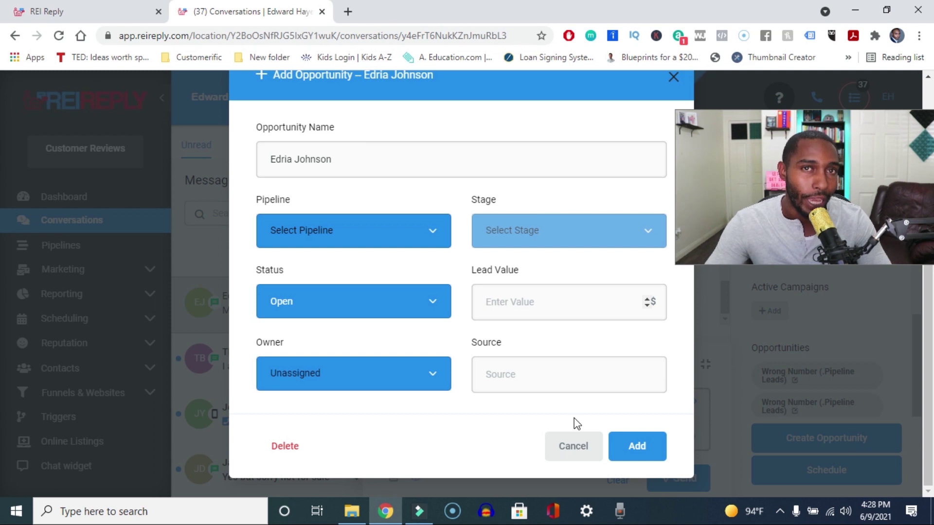
click(573, 446)
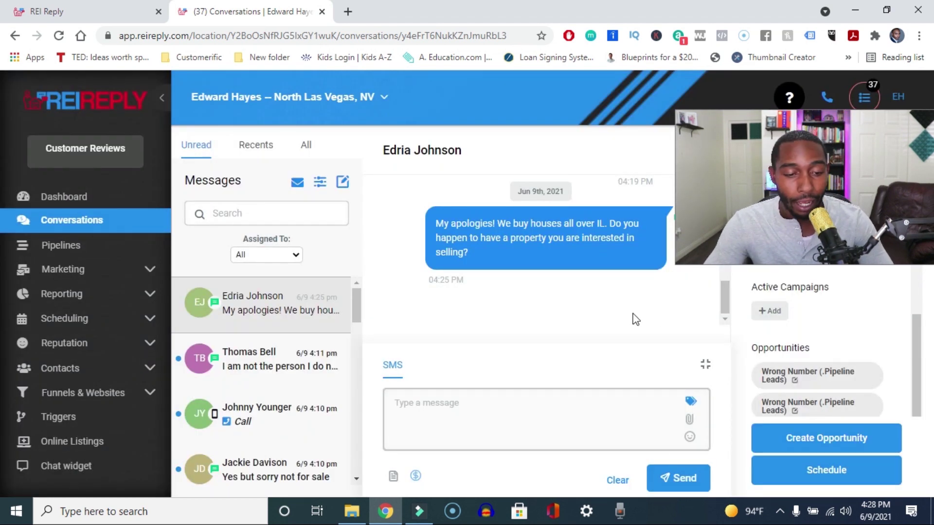
Open the dashboard and review the opportunities, pipeline value, funnel and stages distribution for the pipeline leads
click(80, 196)
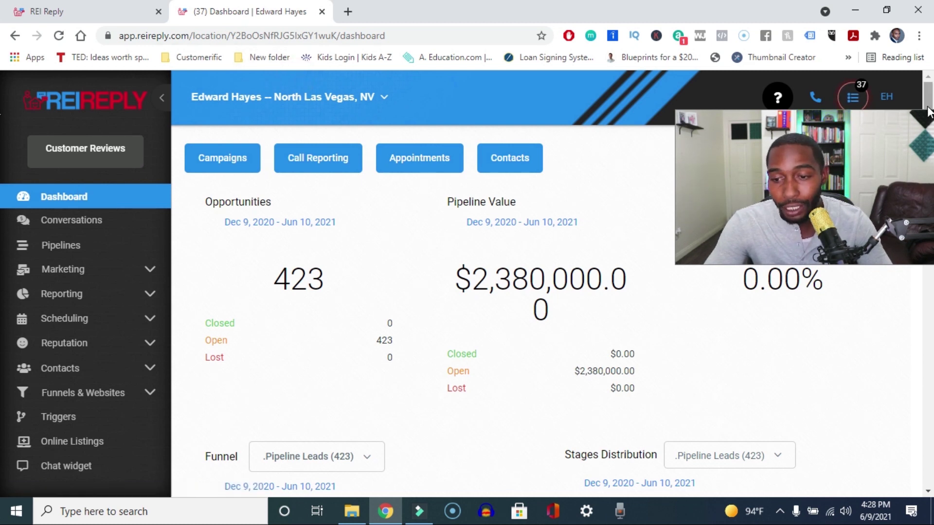
scroll(3, 110, down, 1)
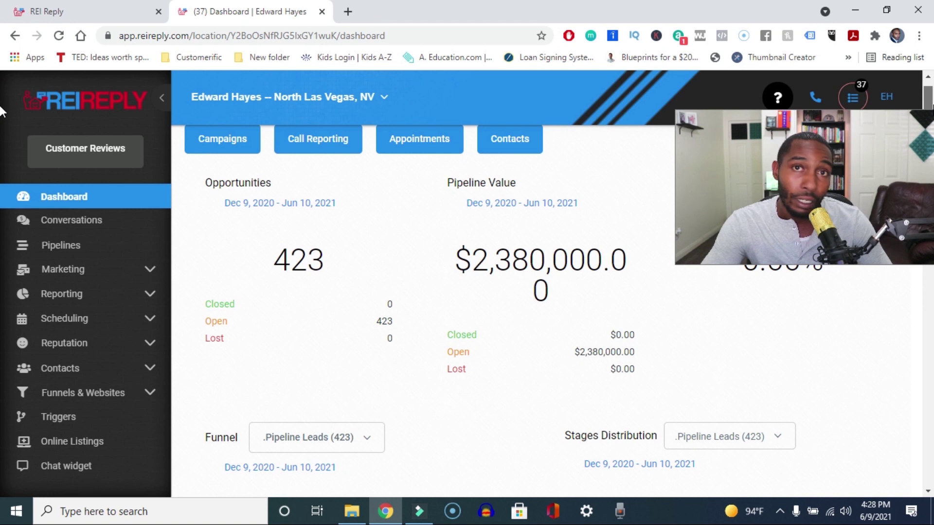
scroll(2, 111, down, 1)
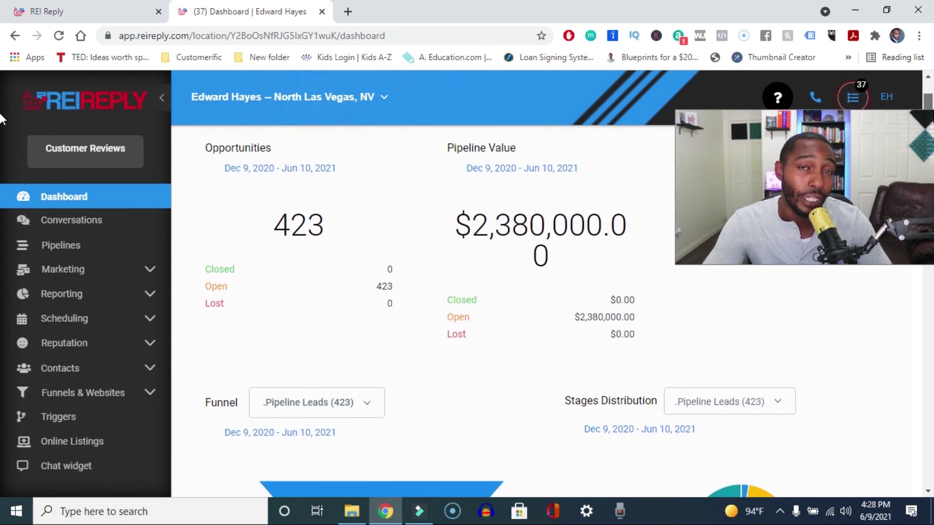
scroll(2, 120, down, 3)
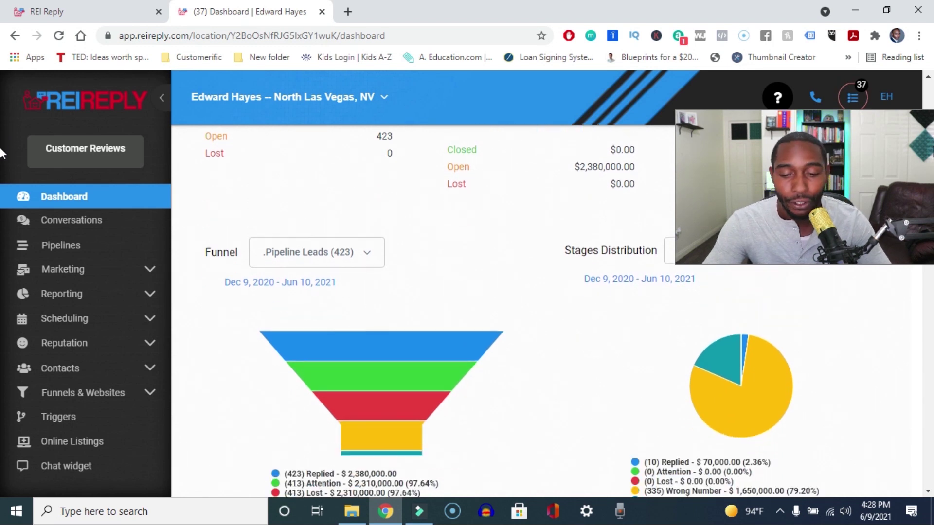
scroll(2, 154, down, 1)
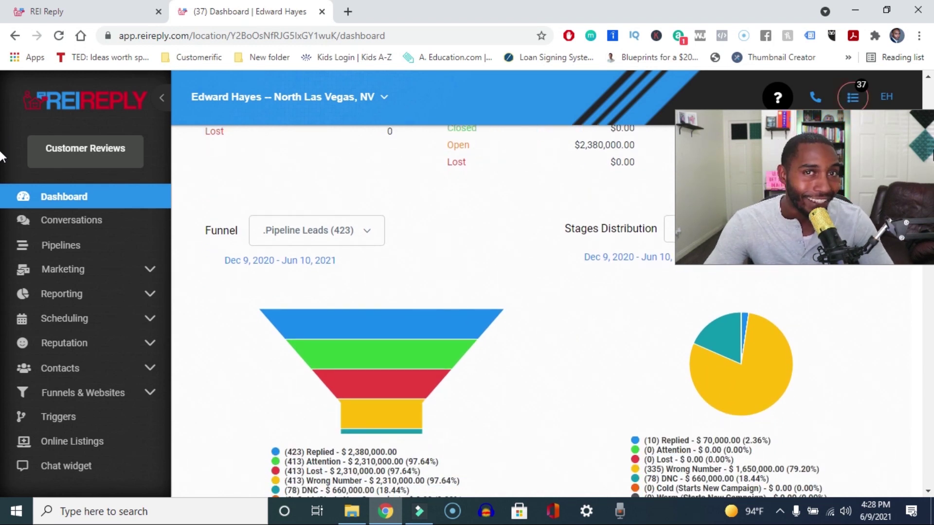
scroll(1, 155, down, 3)
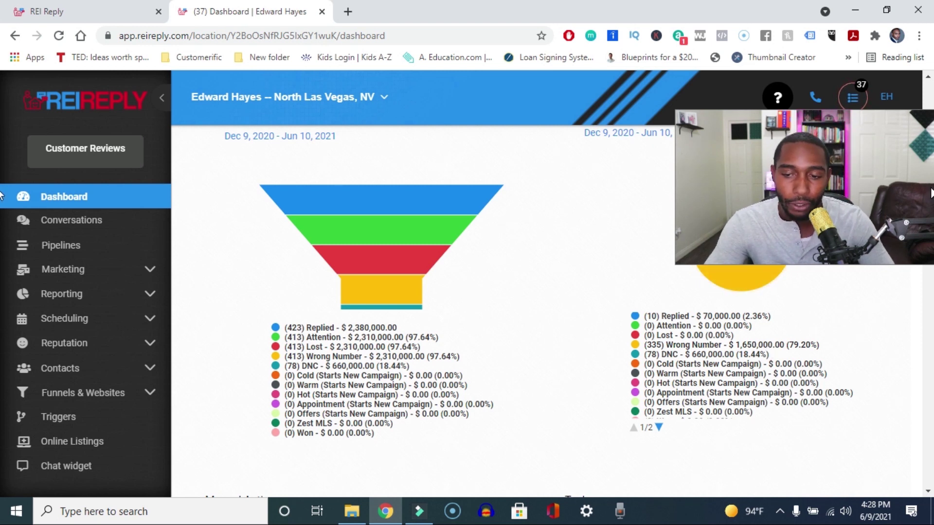
Review the dashboard's manual actions, Google My Business statistics and review ratings, and check which Reputation pages are available
scroll(1, 277, down, 6)
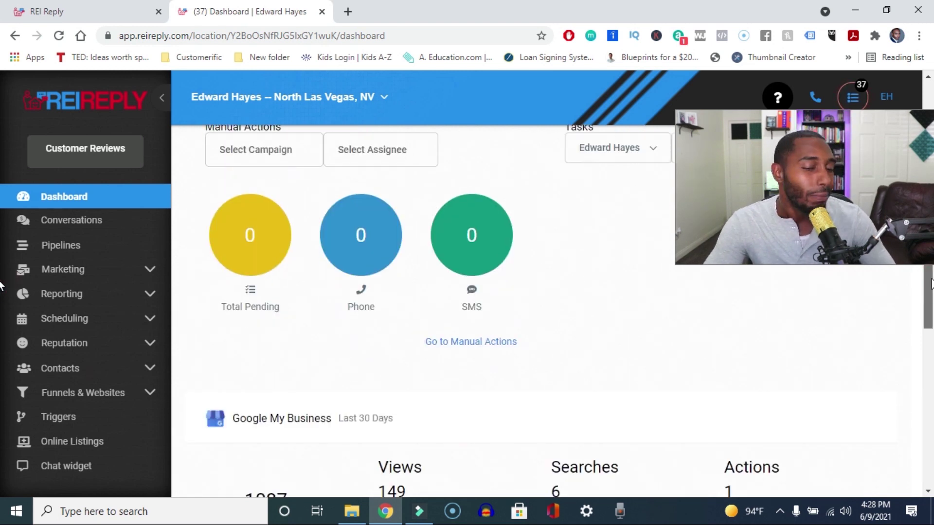
scroll(1, 286, up, 1)
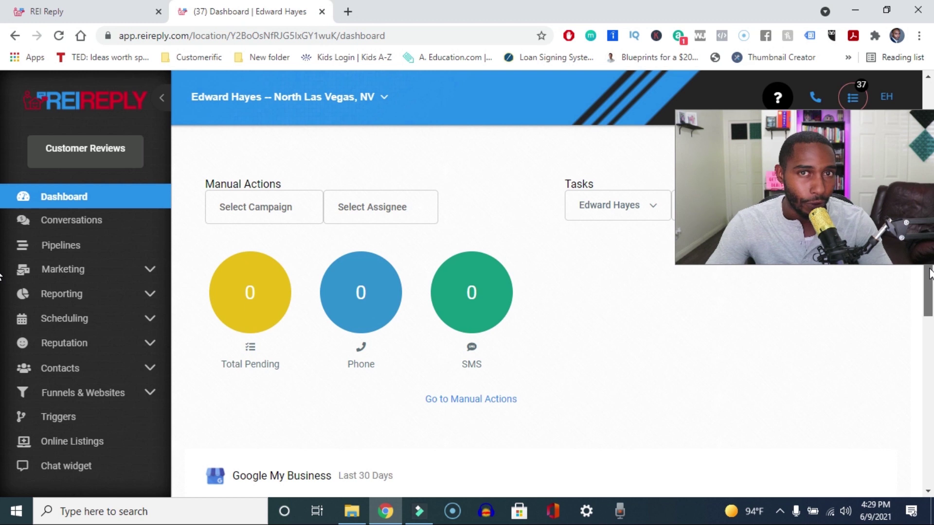
drag(929, 274, 922, 327)
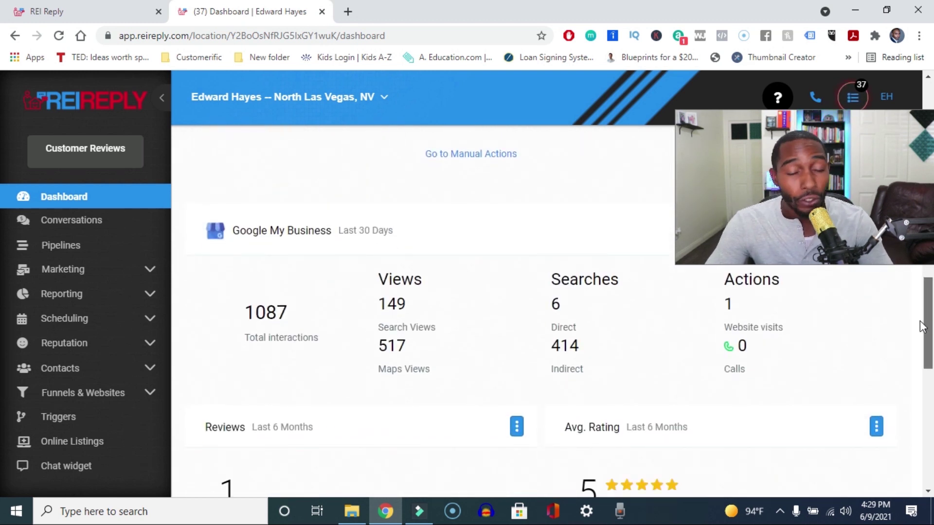
drag(923, 326, 922, 333)
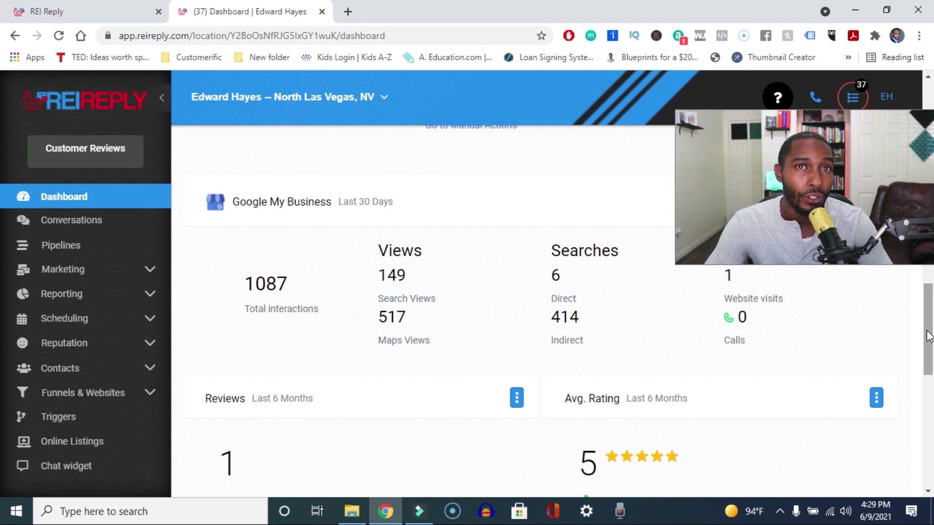
drag(927, 335, 833, 148)
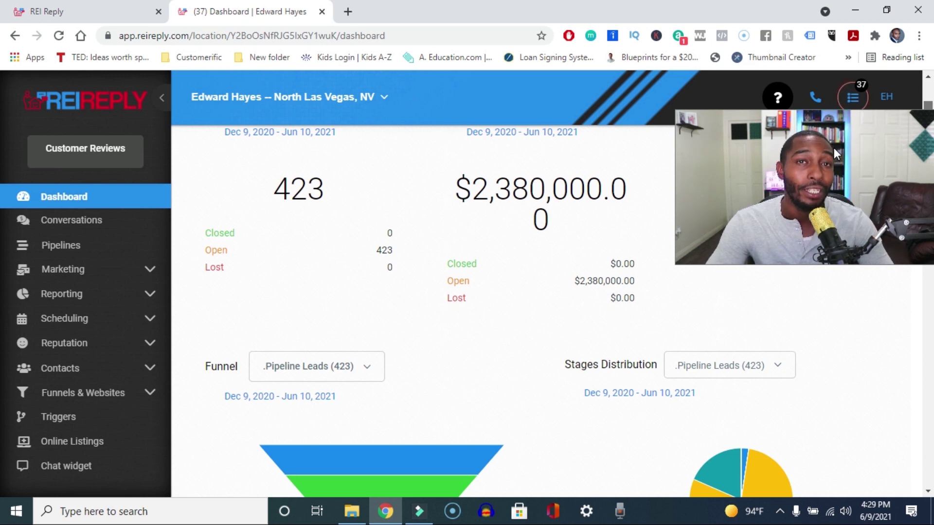
scroll(826, 132, down, 8)
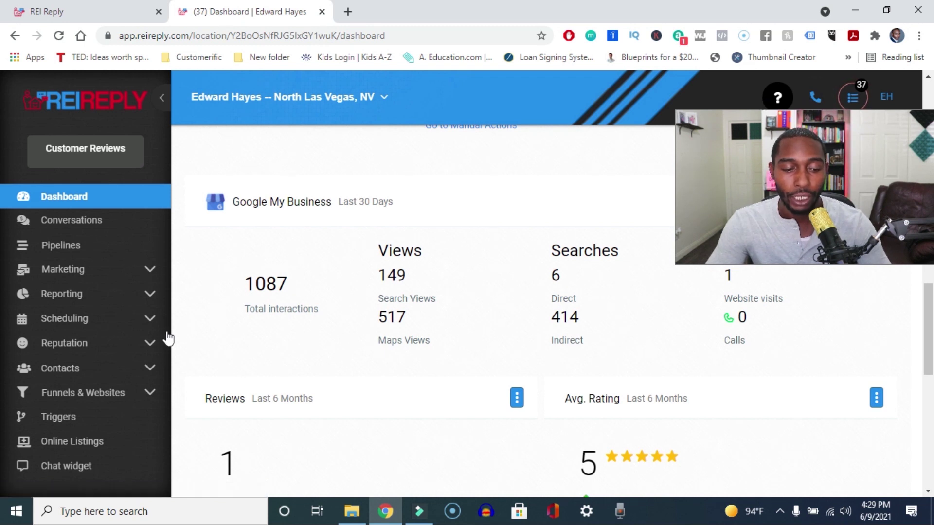
click(154, 345)
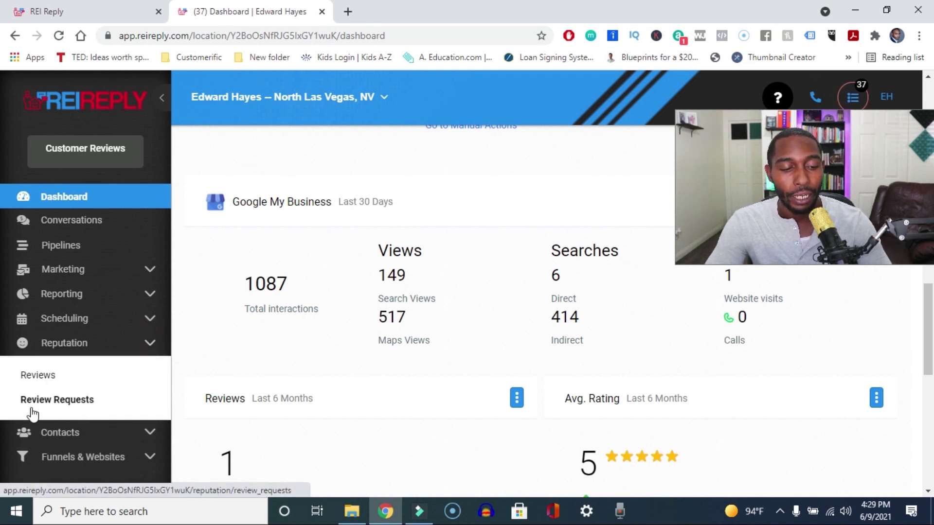
click(154, 343)
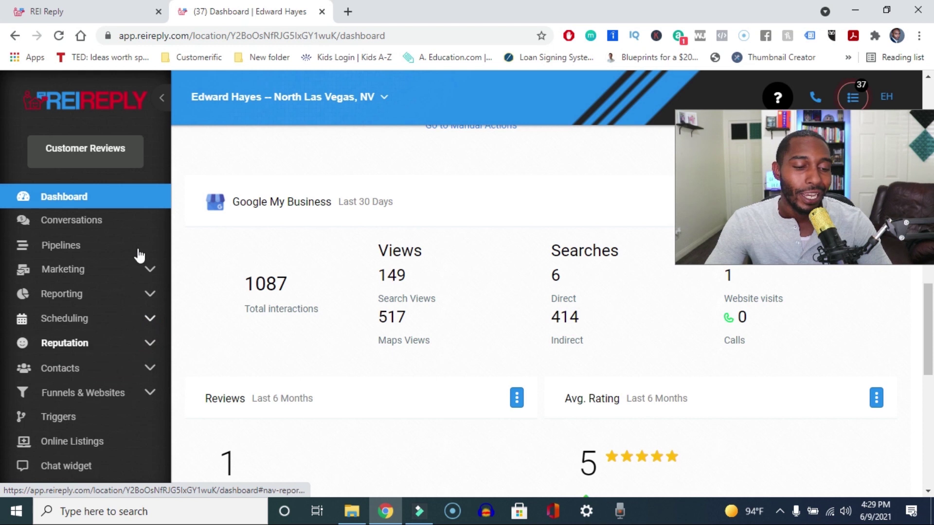